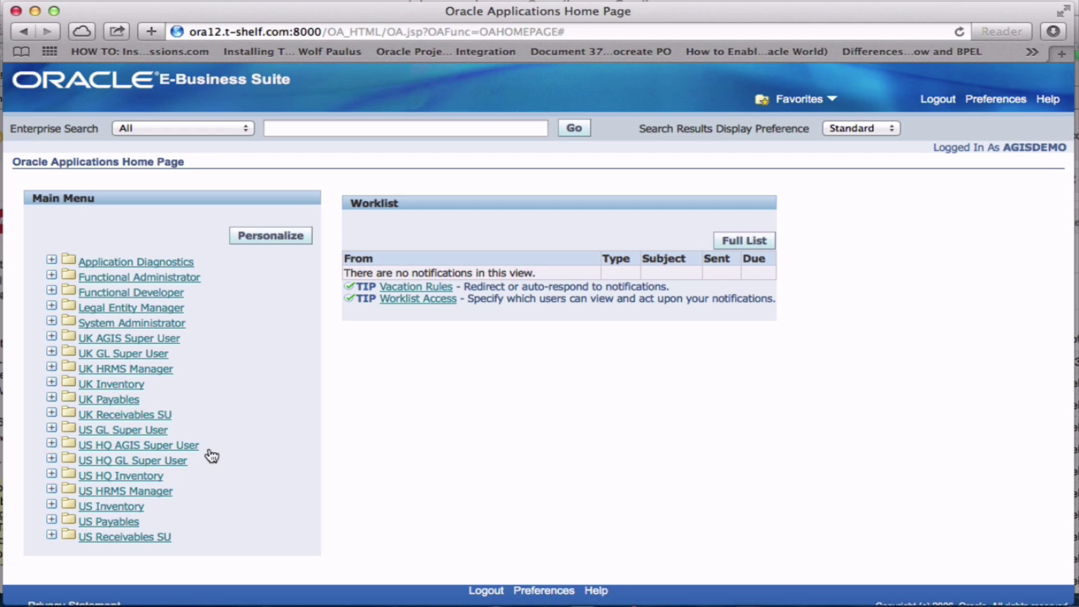
# Step: From US HQ AGIS Super User's intercompany home page, go to Setup > Accounting's Balancing Accounts search
pyautogui.click(177, 448)
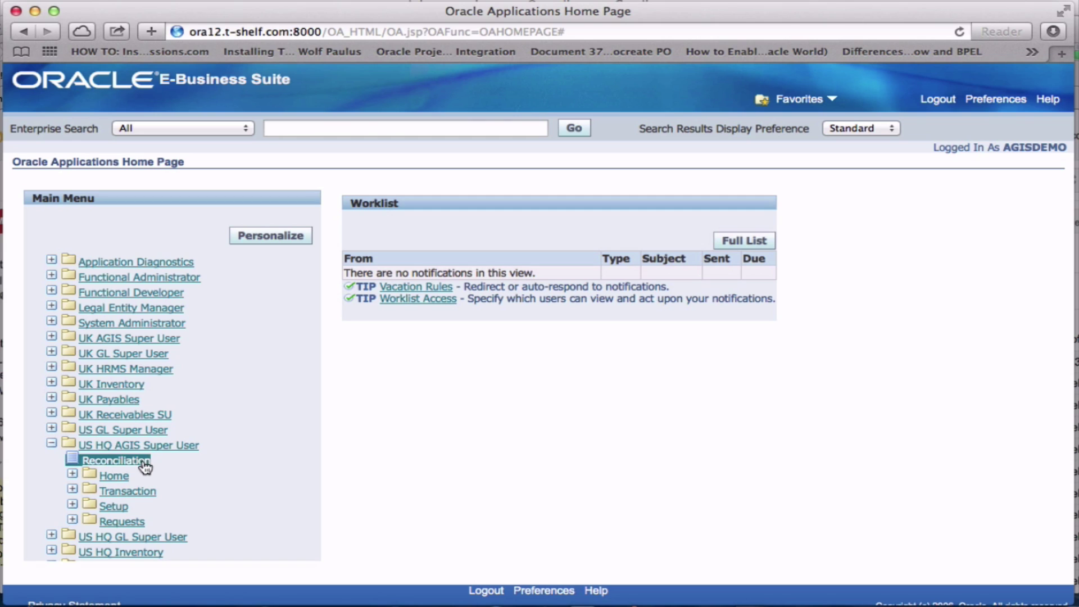
pyautogui.click(115, 477)
pyautogui.click(118, 492)
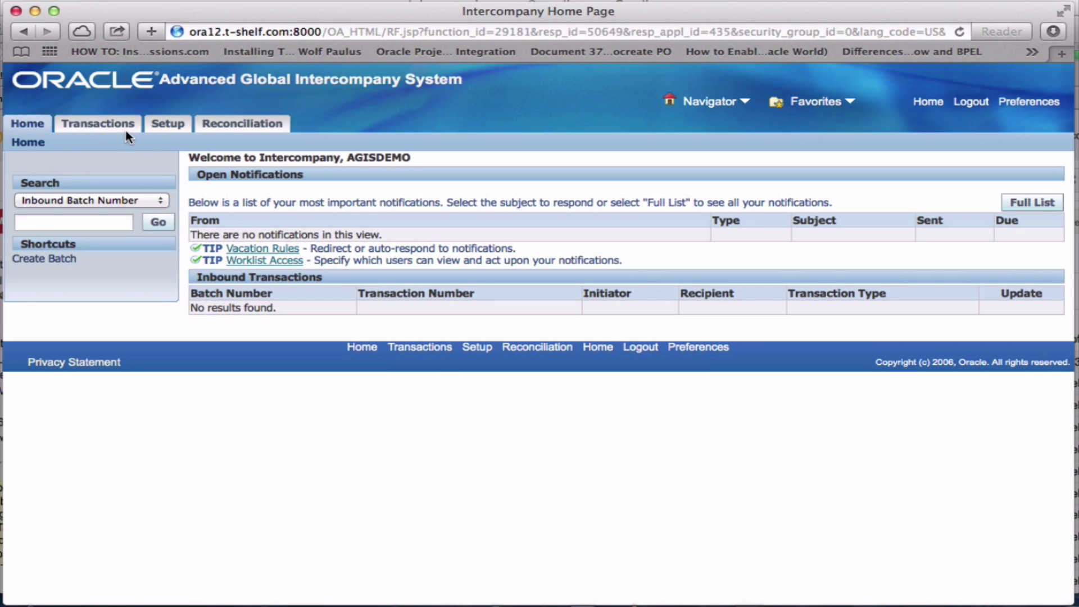
pyautogui.click(167, 132)
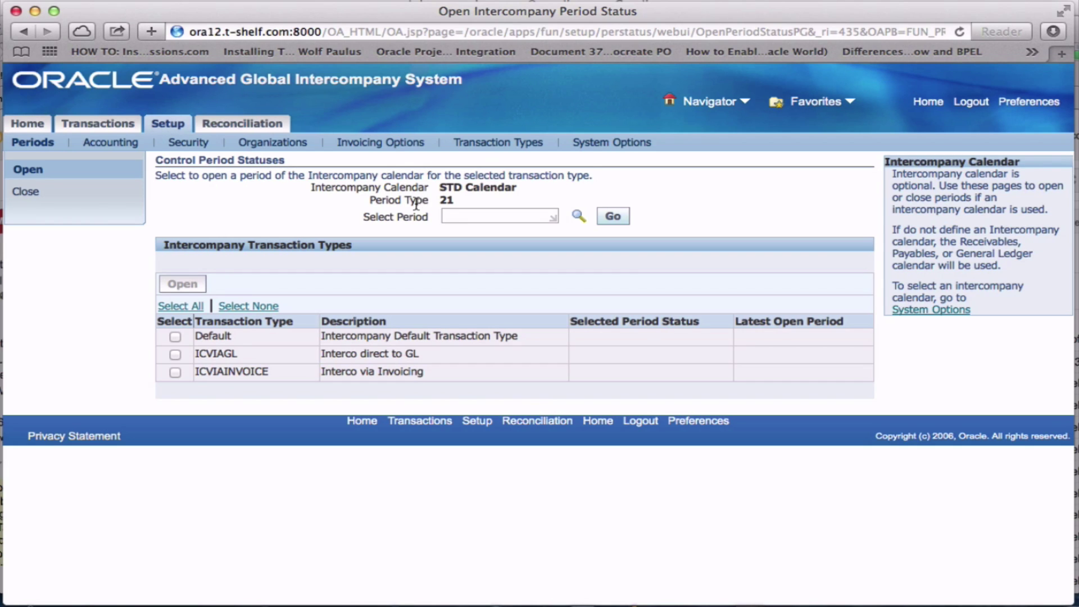
pyautogui.click(114, 145)
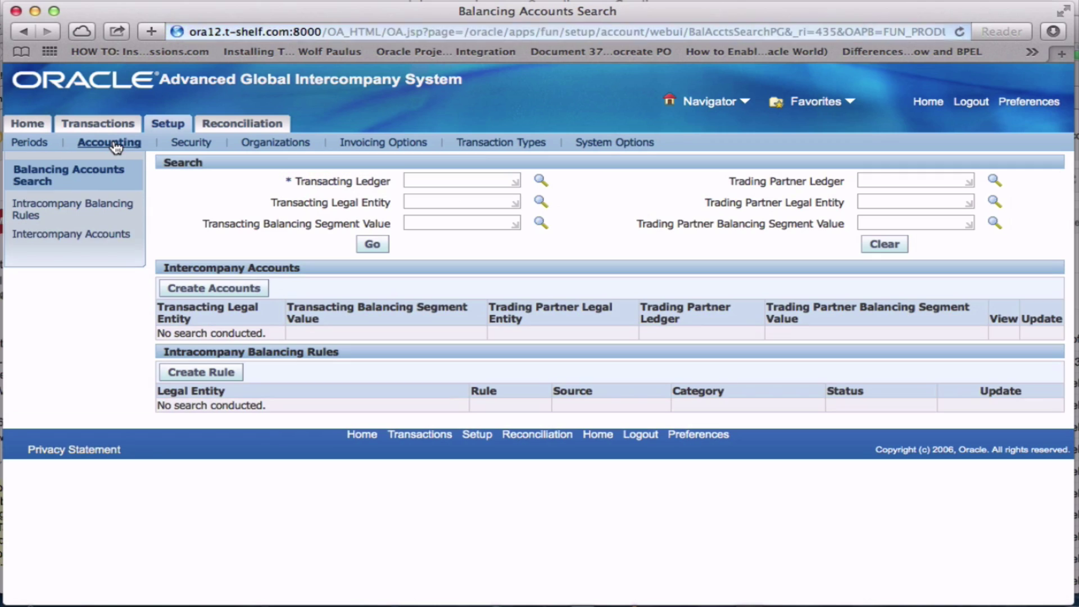
# Step: In Intercompany Accounts, pick OUTBEV NV-SA as transacting legal entity through an 'out%' lookup
pyautogui.click(113, 241)
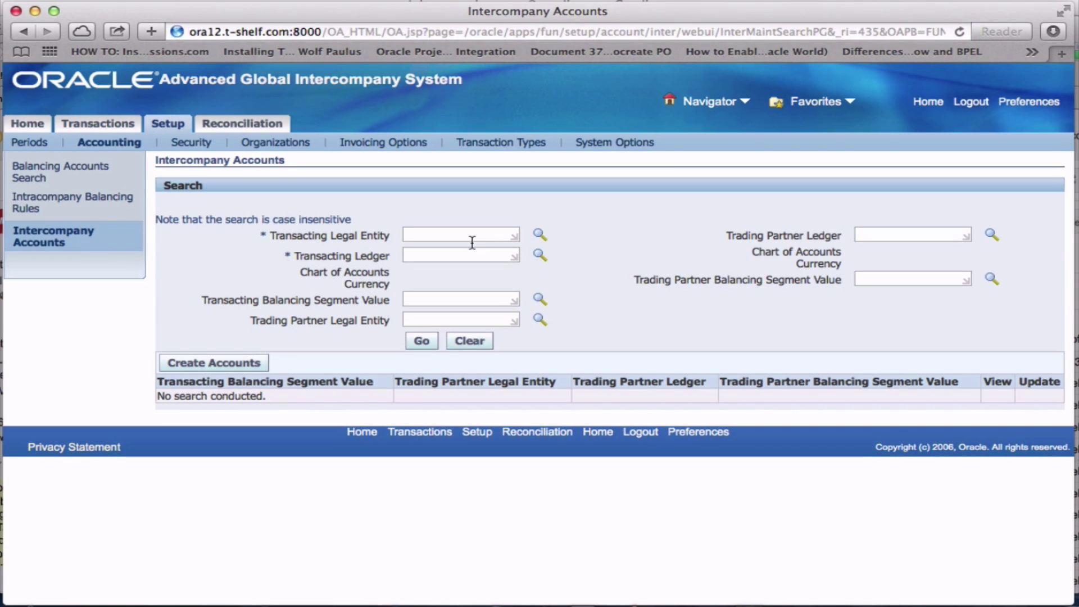
pyautogui.click(539, 234)
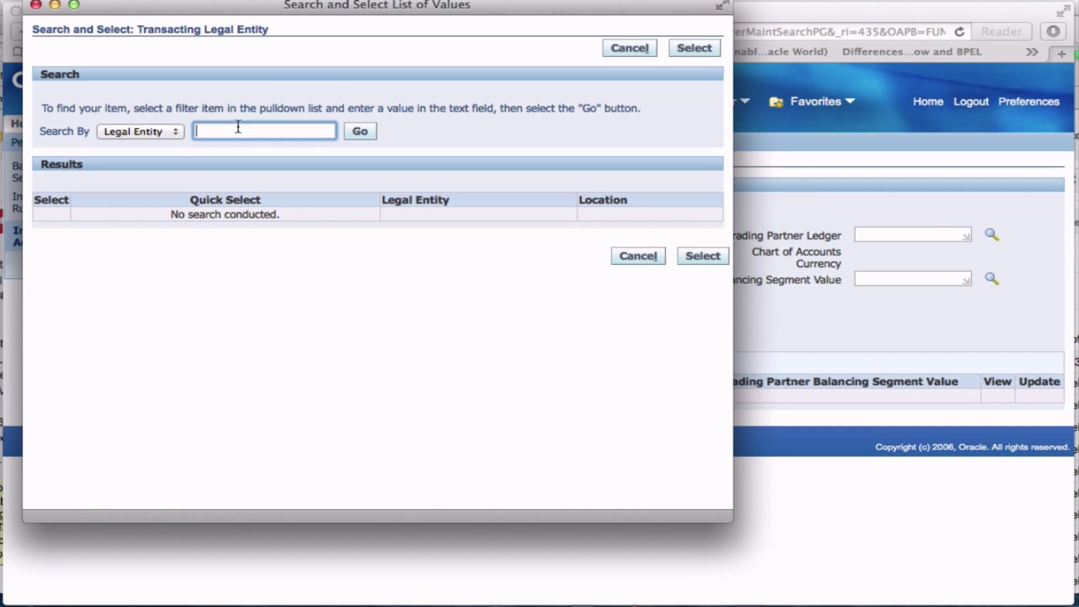
pyautogui.click(141, 132)
pyautogui.click(143, 131)
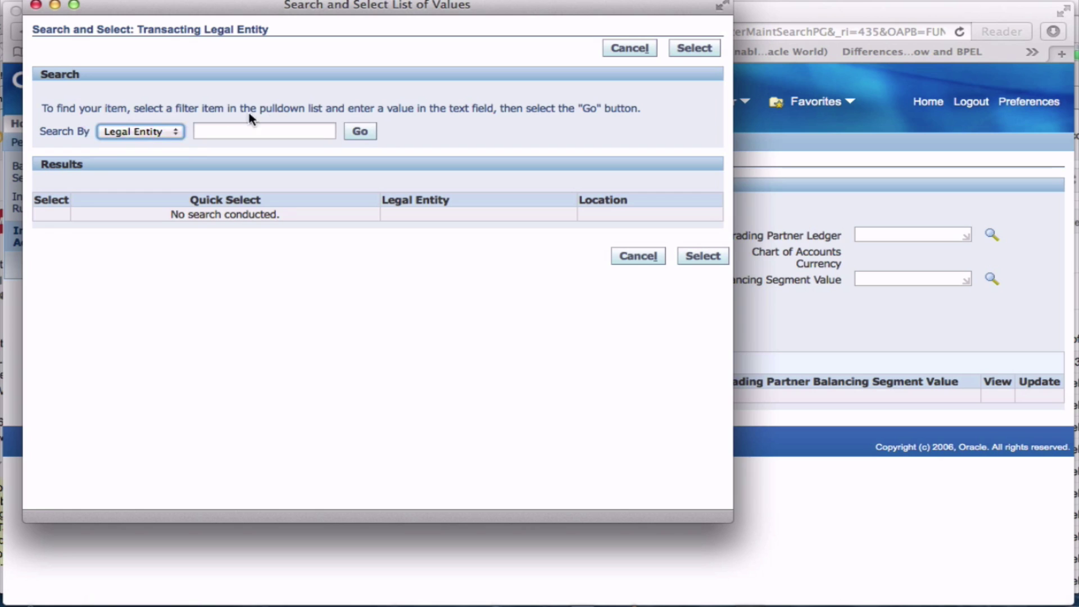
pyautogui.click(237, 129)
pyautogui.write('out%')
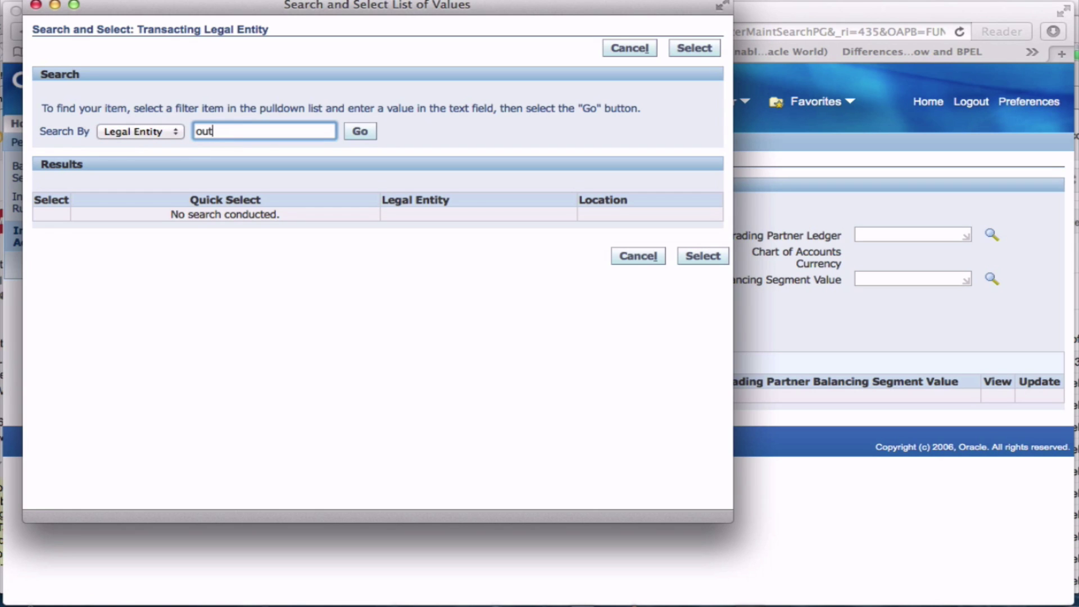
pyautogui.click(360, 133)
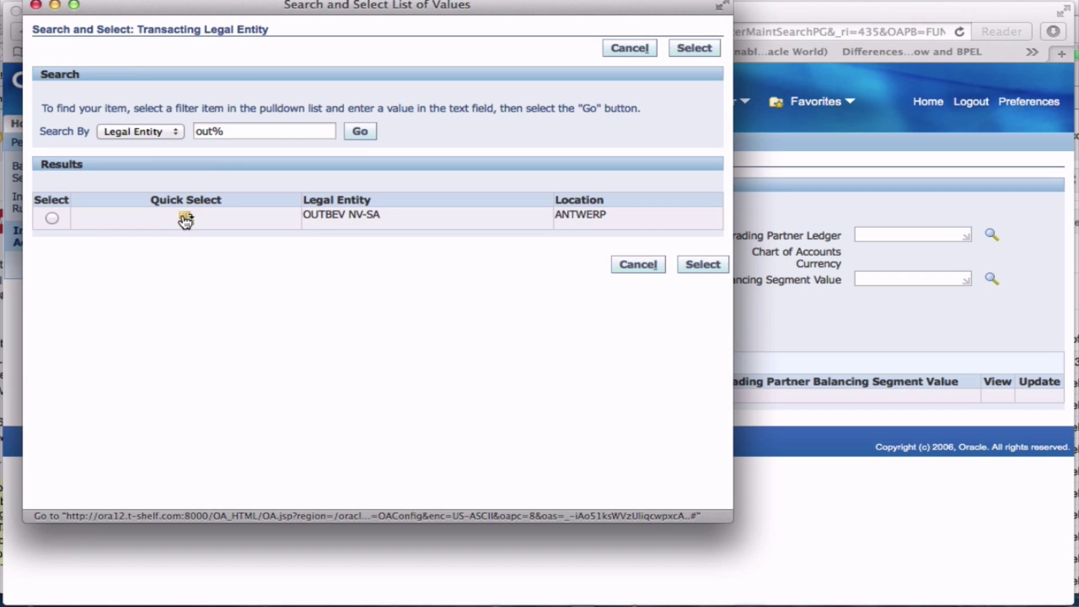
pyautogui.click(186, 215)
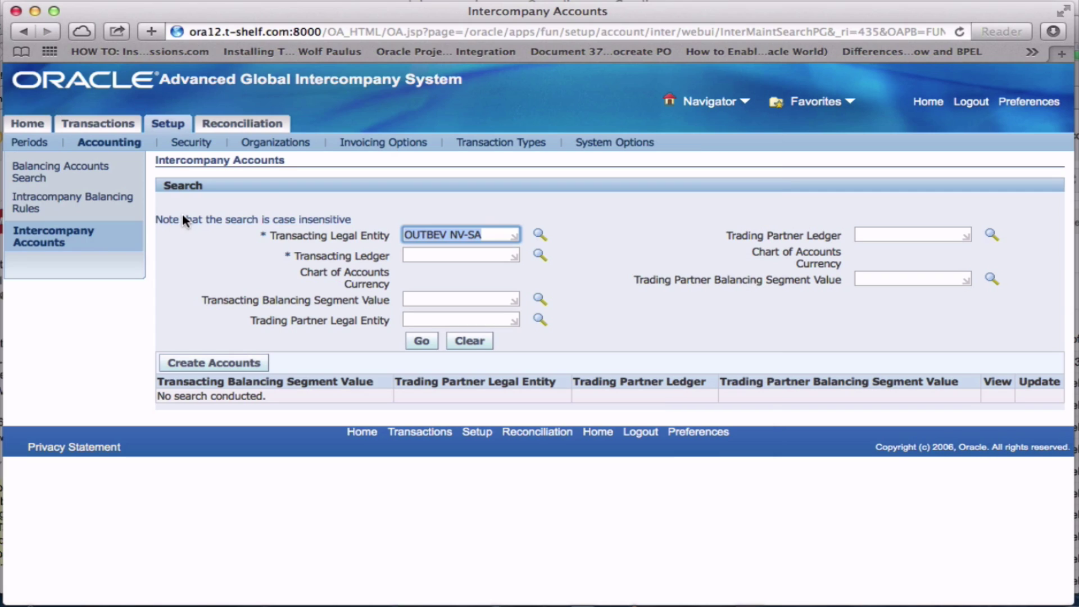
pyautogui.press('Tab')
# Step: Pick ledger OUTBEV LEDGER-EUR through an 'out%' lookup and search the intercompany accounts
pyautogui.click(537, 257)
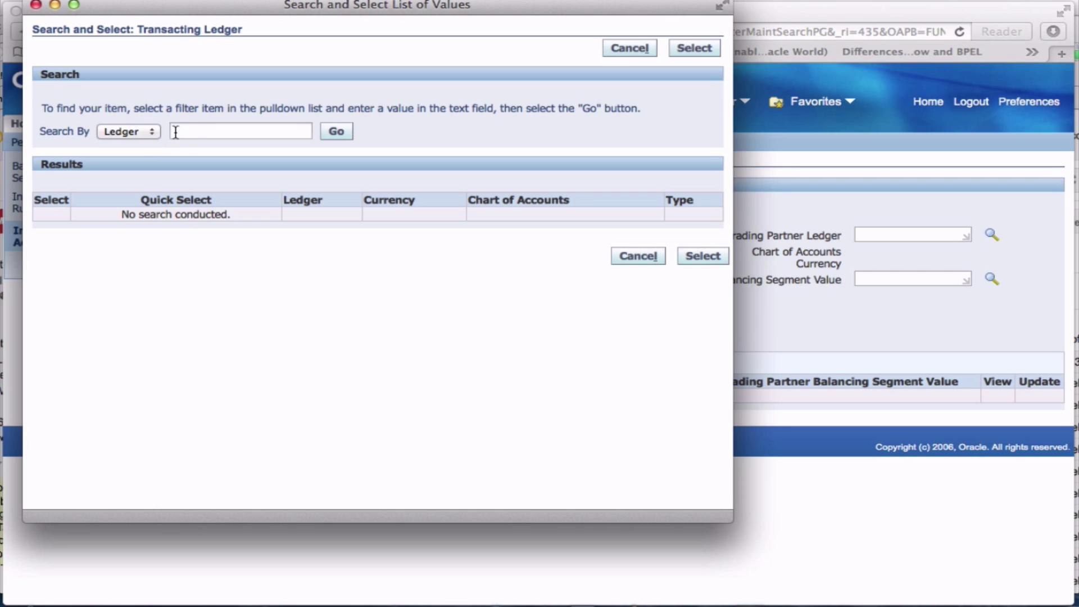
pyautogui.click(198, 132)
pyautogui.write('out%')
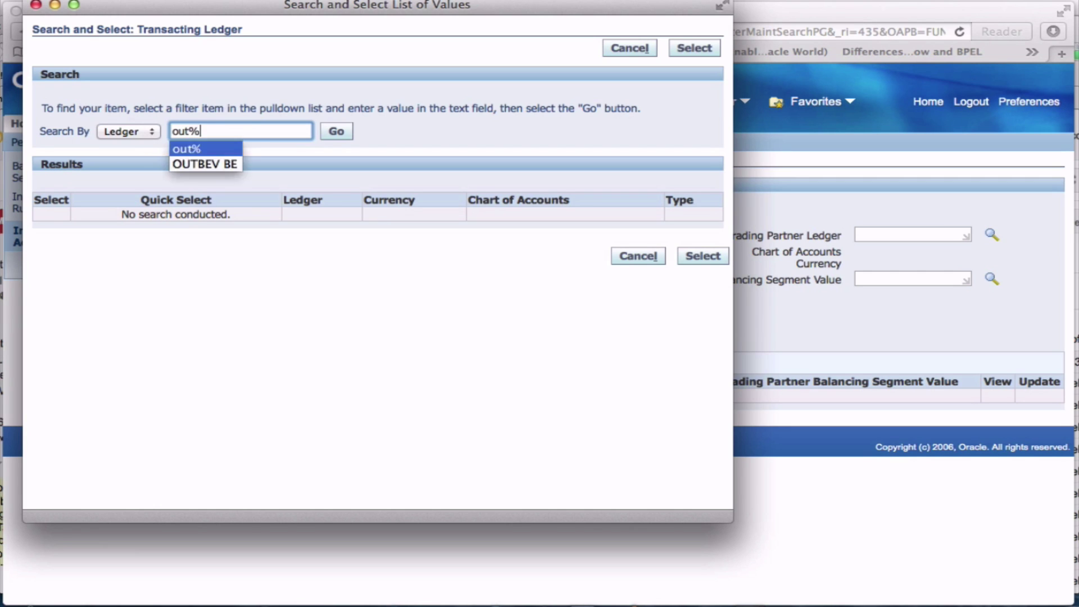
pyautogui.click(336, 132)
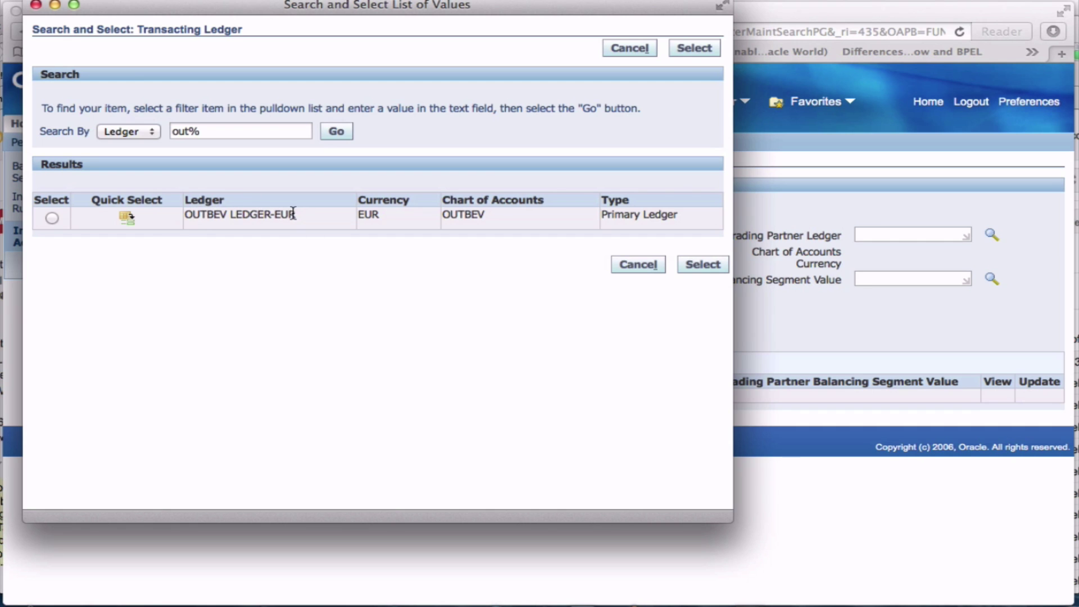
pyautogui.click(129, 219)
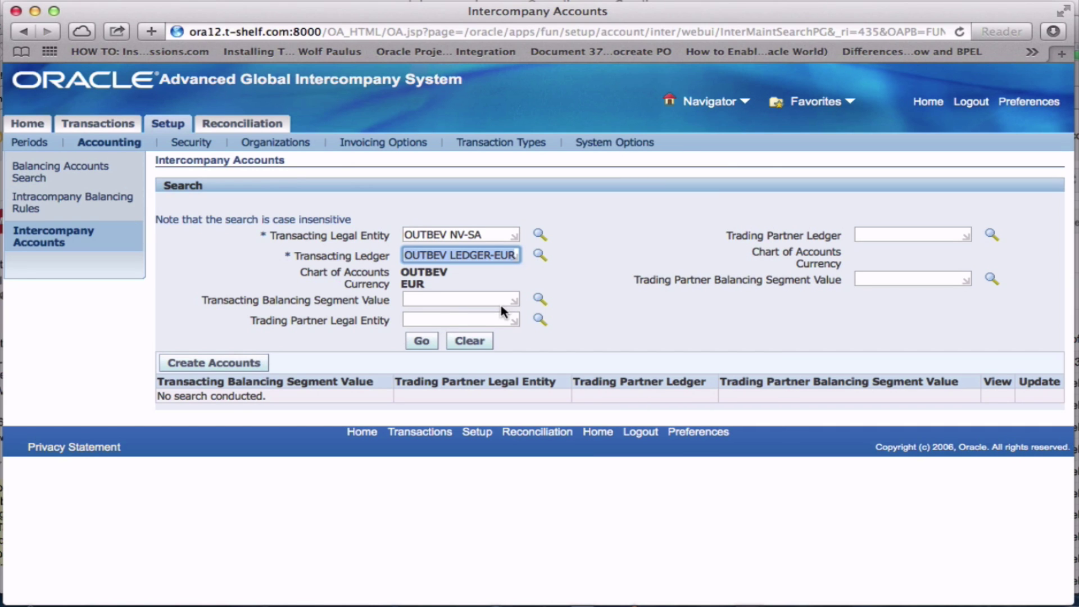
pyautogui.click(422, 342)
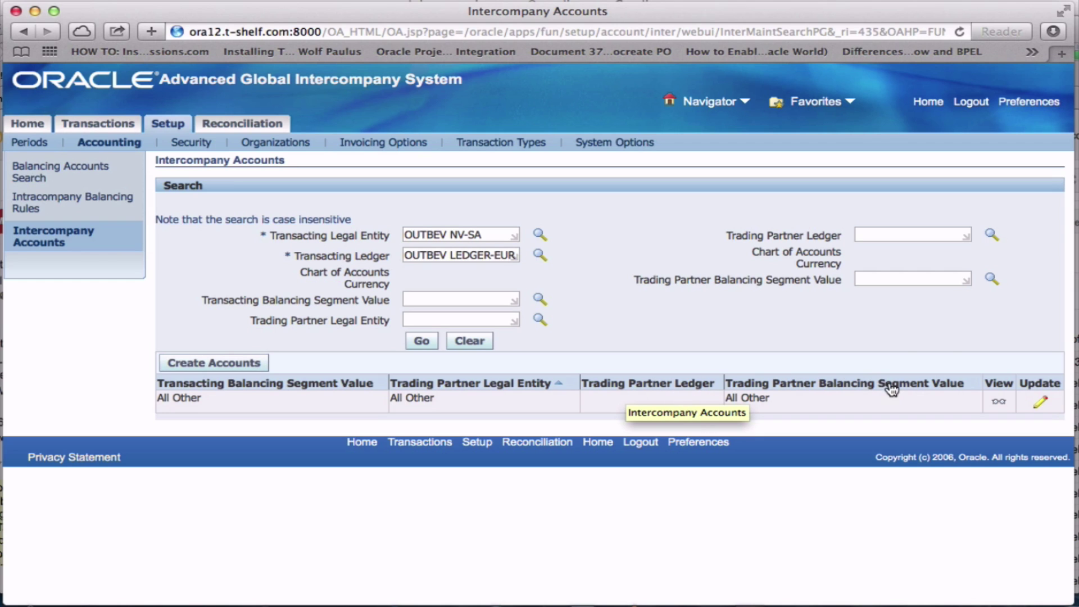
pyautogui.click(1040, 404)
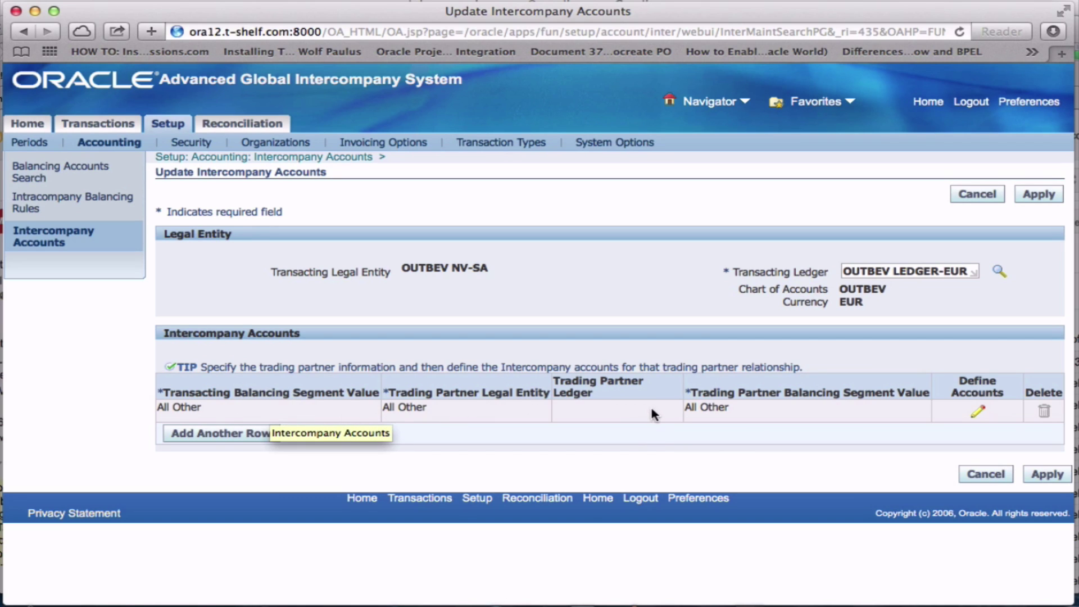
pyautogui.click(980, 414)
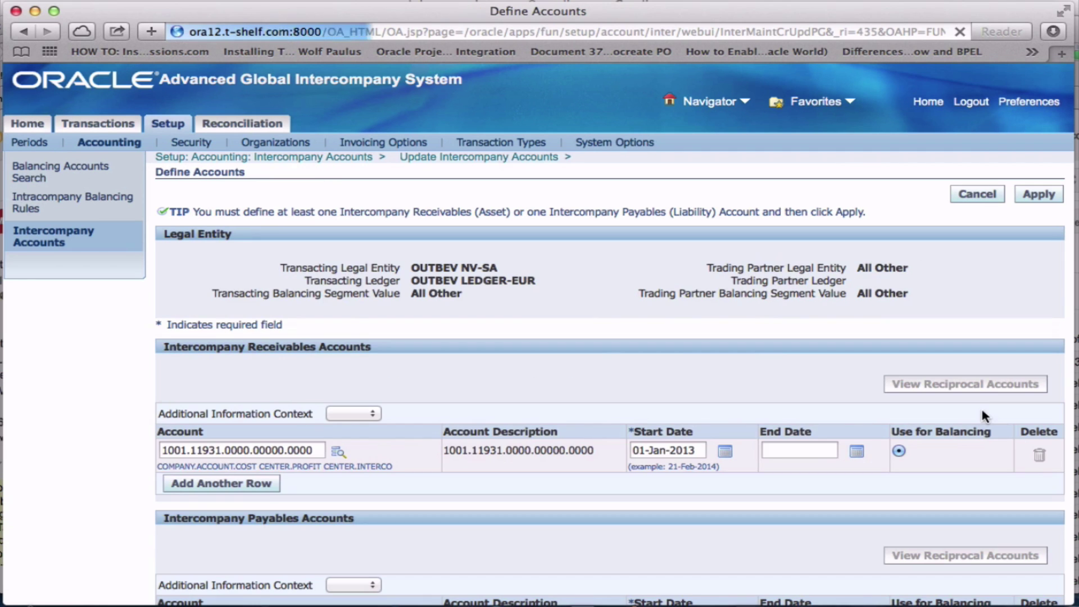
pyautogui.scroll(-3, 711, 409)
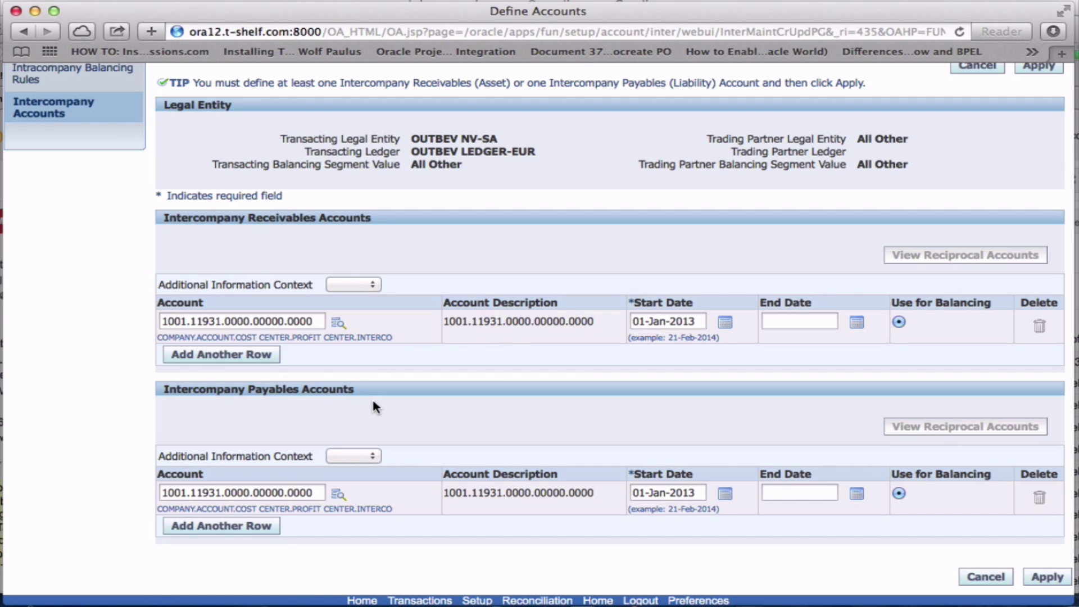
pyautogui.click(983, 577)
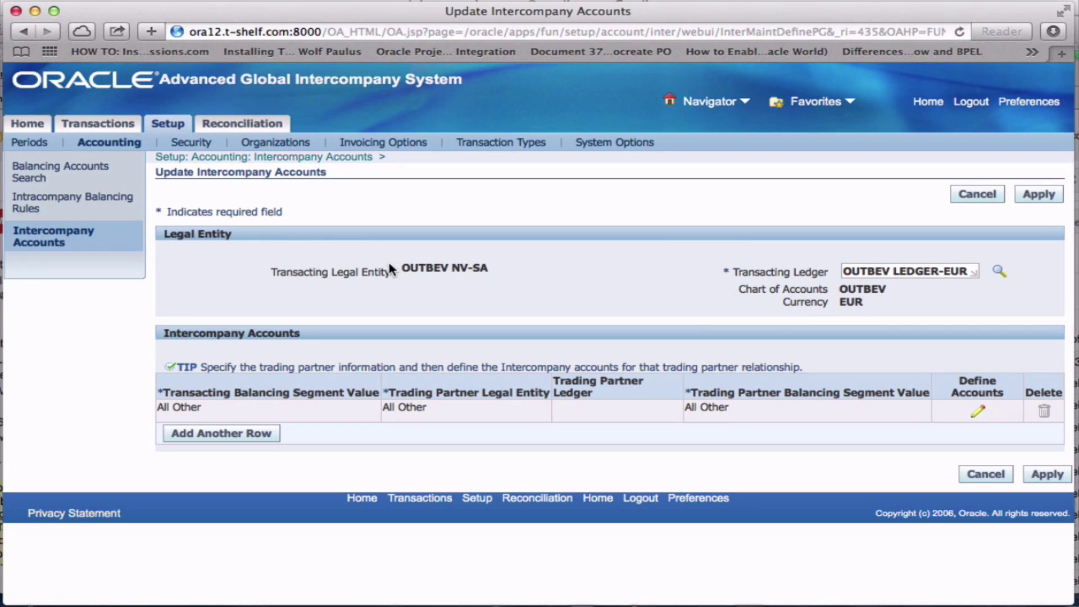
pyautogui.click(998, 475)
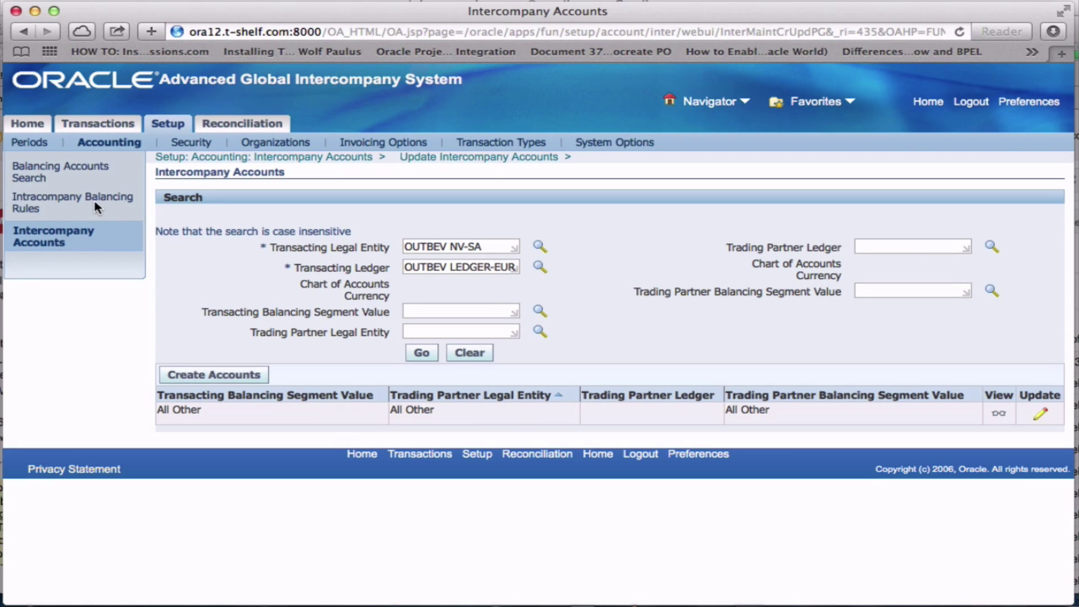
# Step: Search intracompany balancing rules for ledger OUTBEV LEDGER-EUR using an 'ou%' wildcard
pyautogui.click(93, 203)
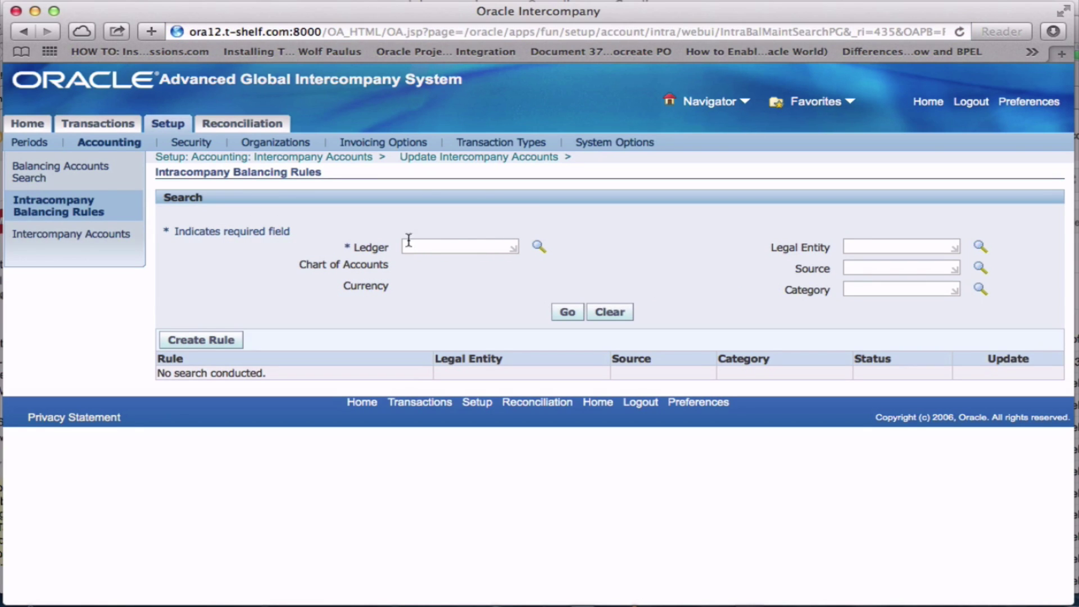
pyautogui.click(506, 246)
pyautogui.write('ou')
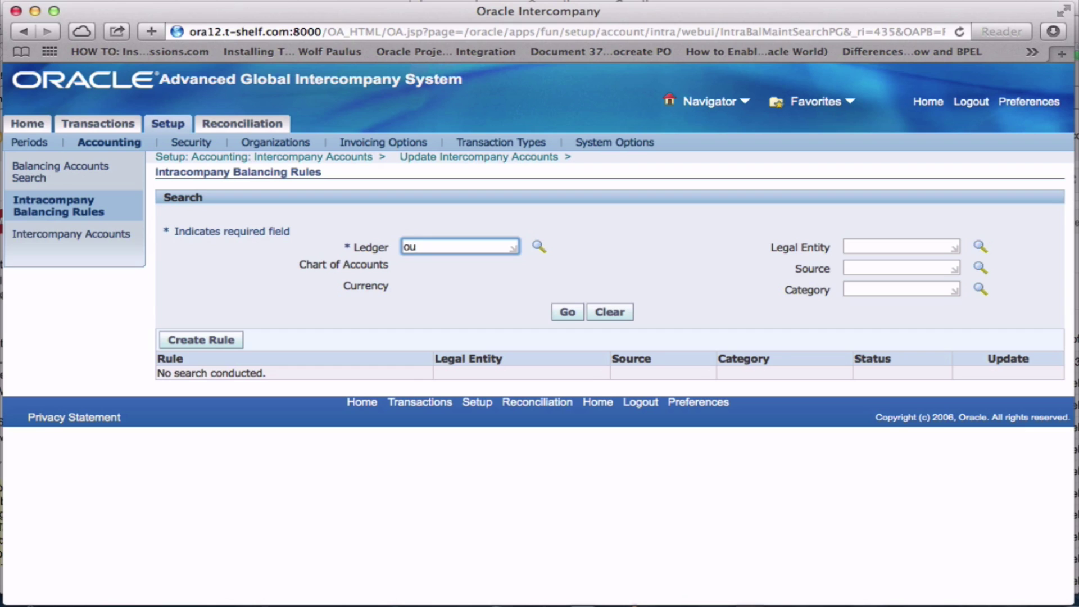
pyautogui.write('%%')
pyautogui.press('BackSpace')
pyautogui.press('Tab')
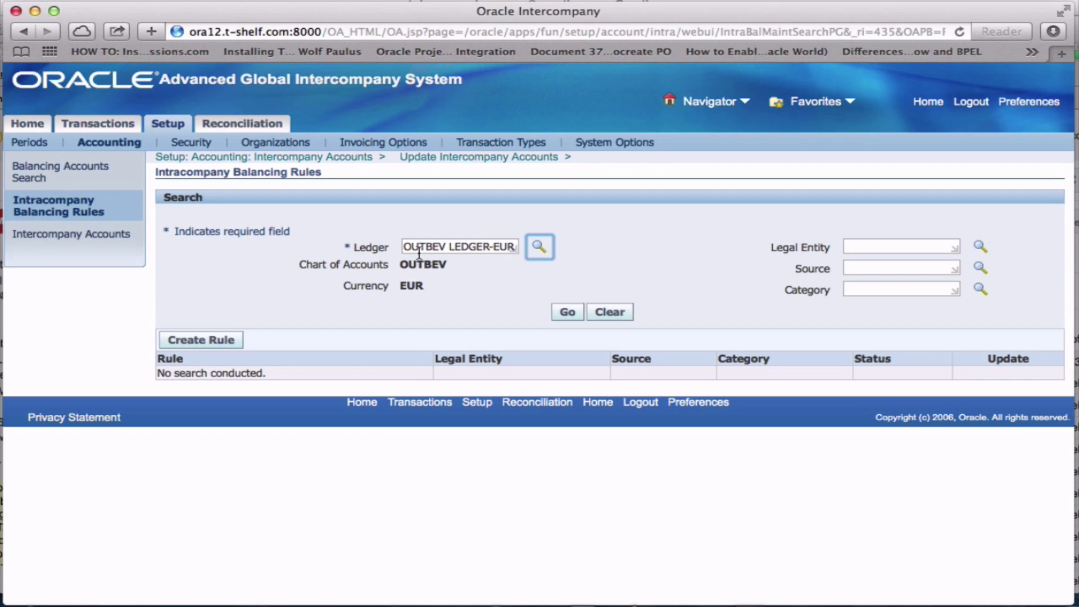
pyautogui.click(567, 312)
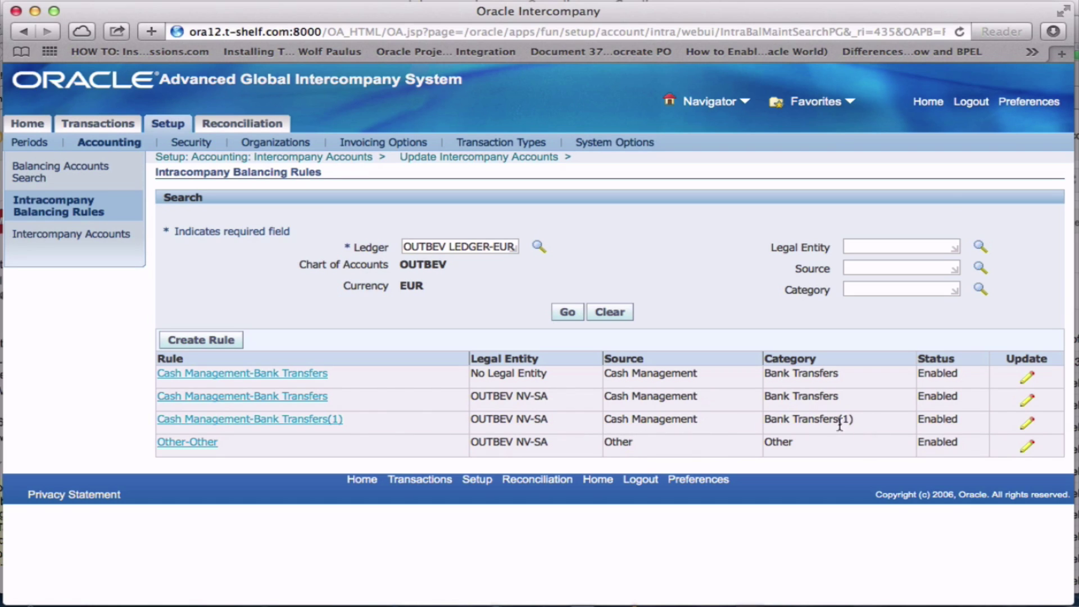
# Step: Open the Cash Management Bank Transfers(1) rule and highlight its source and category
pyautogui.moveTo(854, 419); pyautogui.dragTo(841, 419)
pyautogui.click(1029, 424)
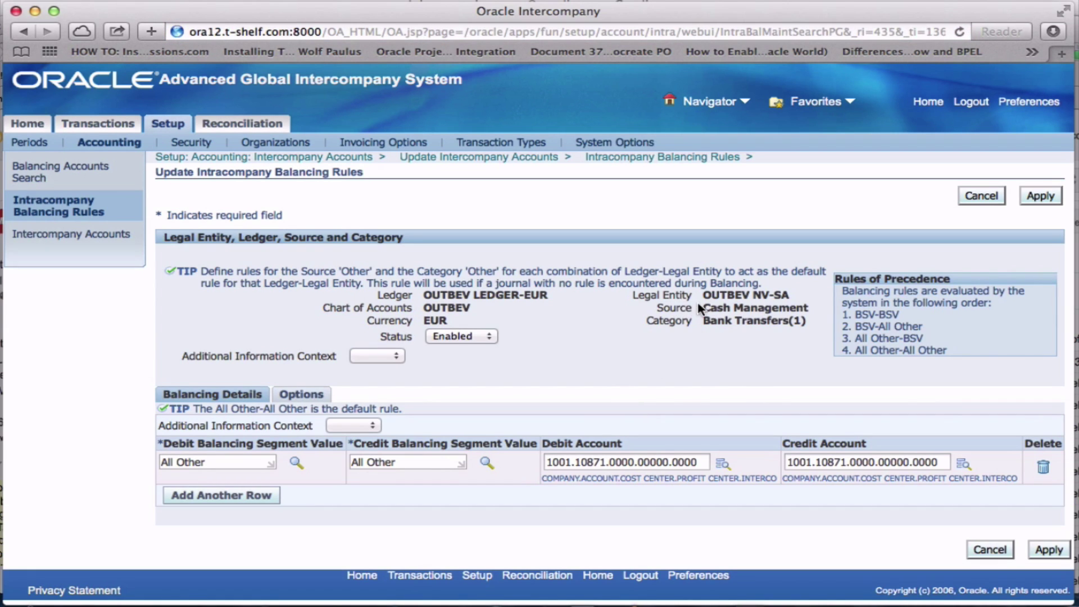
pyautogui.moveTo(700, 308); pyautogui.dragTo(802, 313)
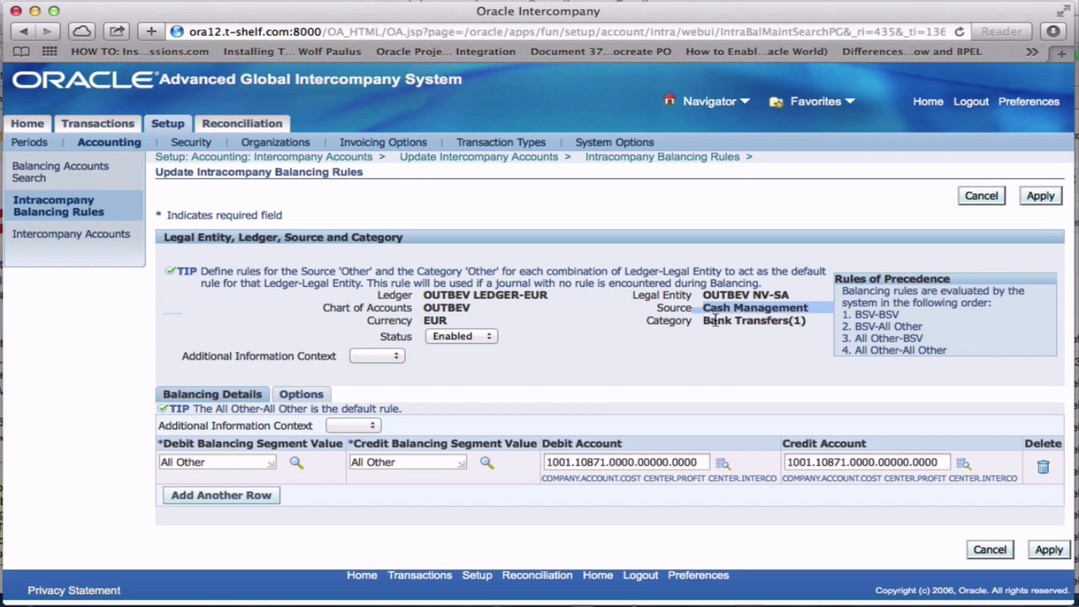
pyautogui.moveTo(702, 321); pyautogui.dragTo(800, 327)
pyautogui.click(800, 327)
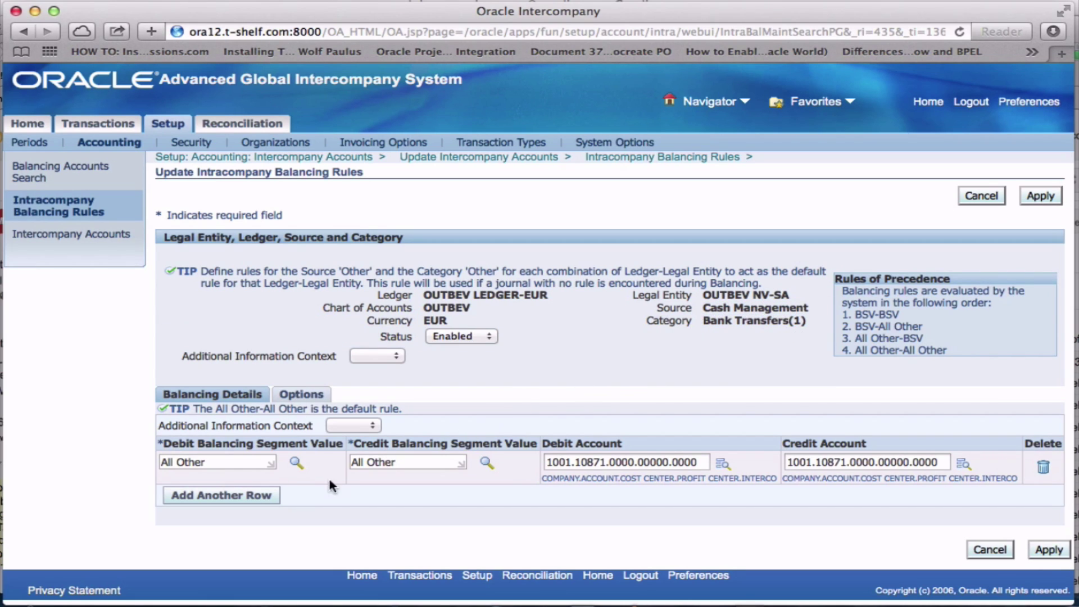
# Step: Review the rule's debit/credit balancing segments, accounts (10871) and summarization options, then cancel back
pyautogui.click(250, 464)
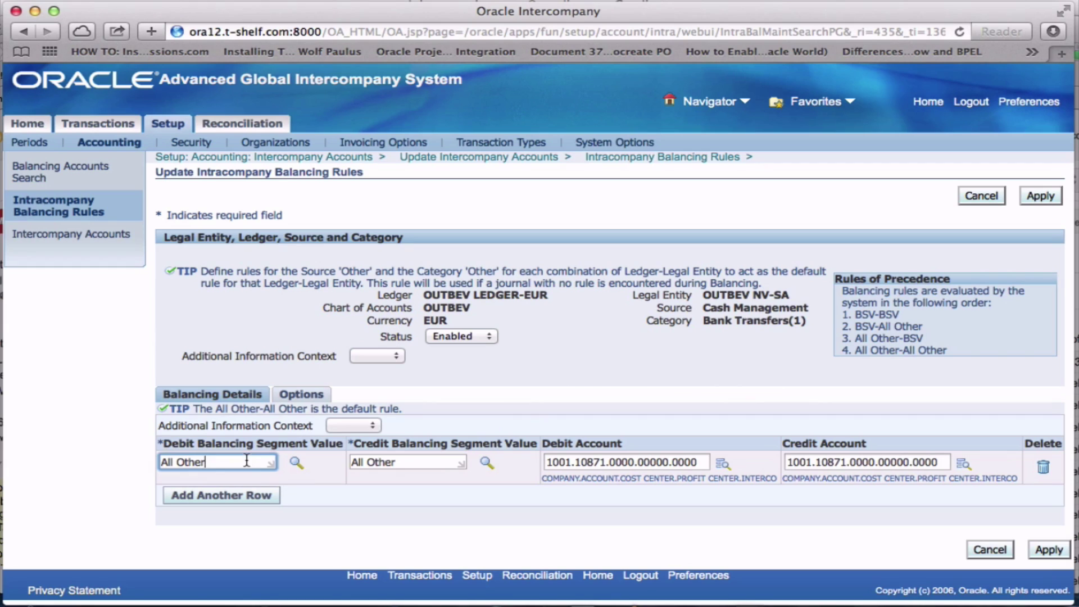
pyautogui.click(421, 461)
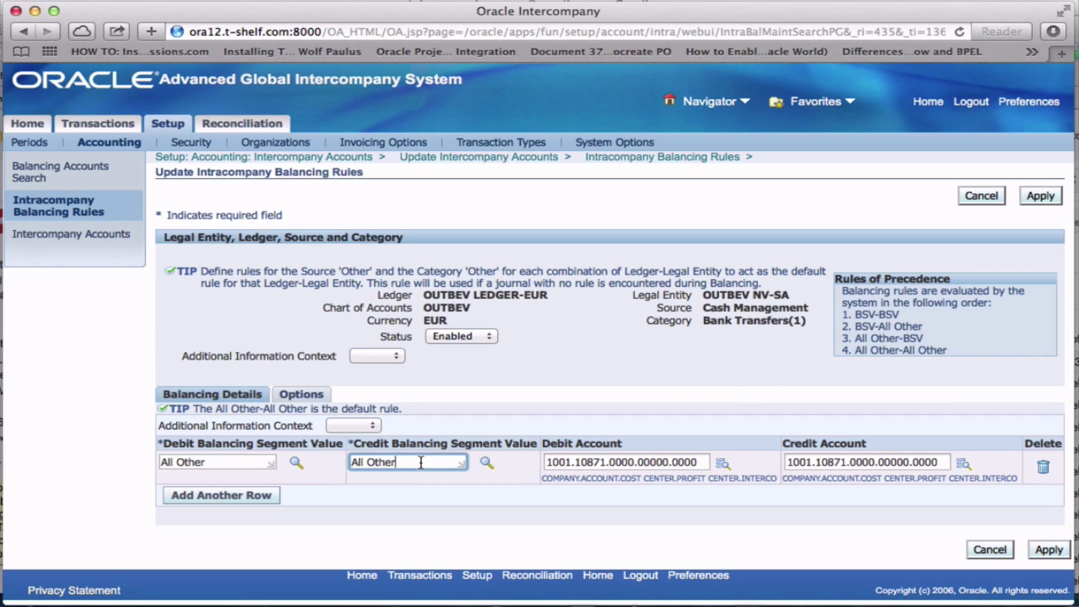
pyautogui.click(567, 463)
pyautogui.moveTo(812, 462); pyautogui.dragTo(863, 463)
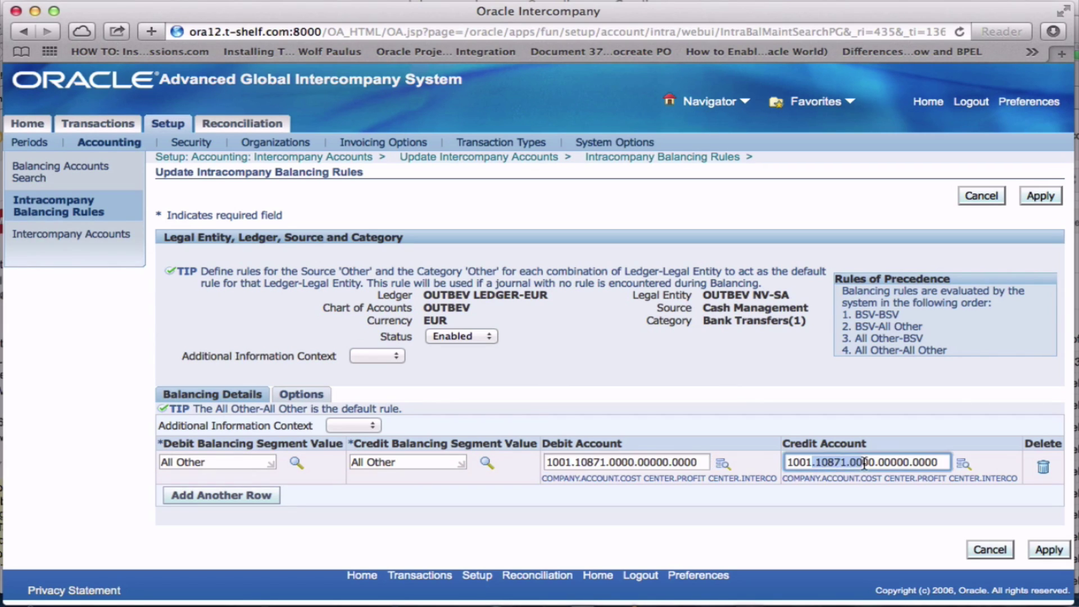
pyautogui.click(320, 392)
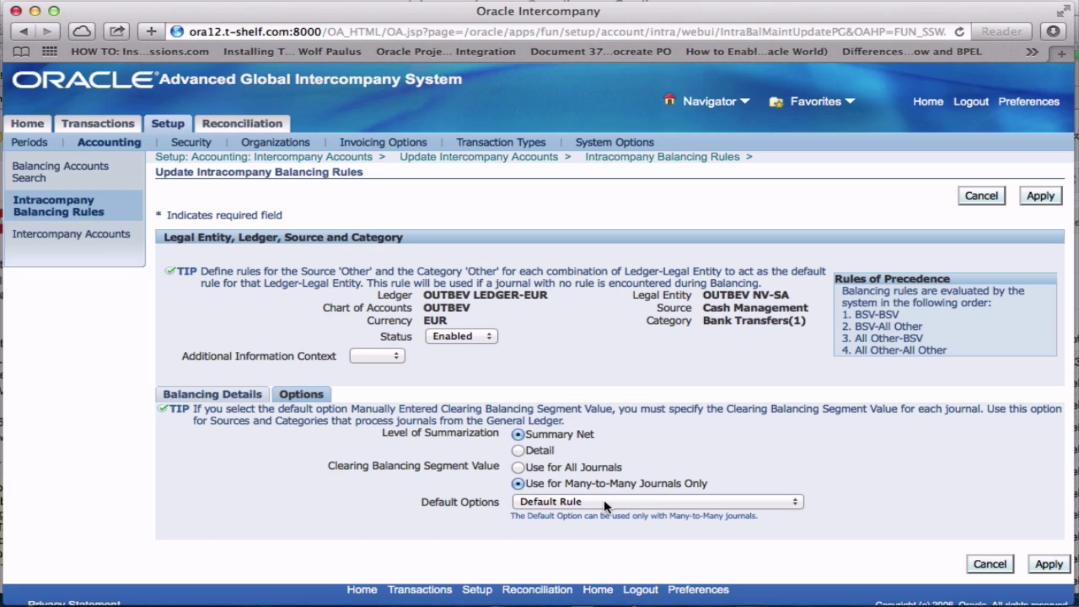
pyautogui.click(990, 564)
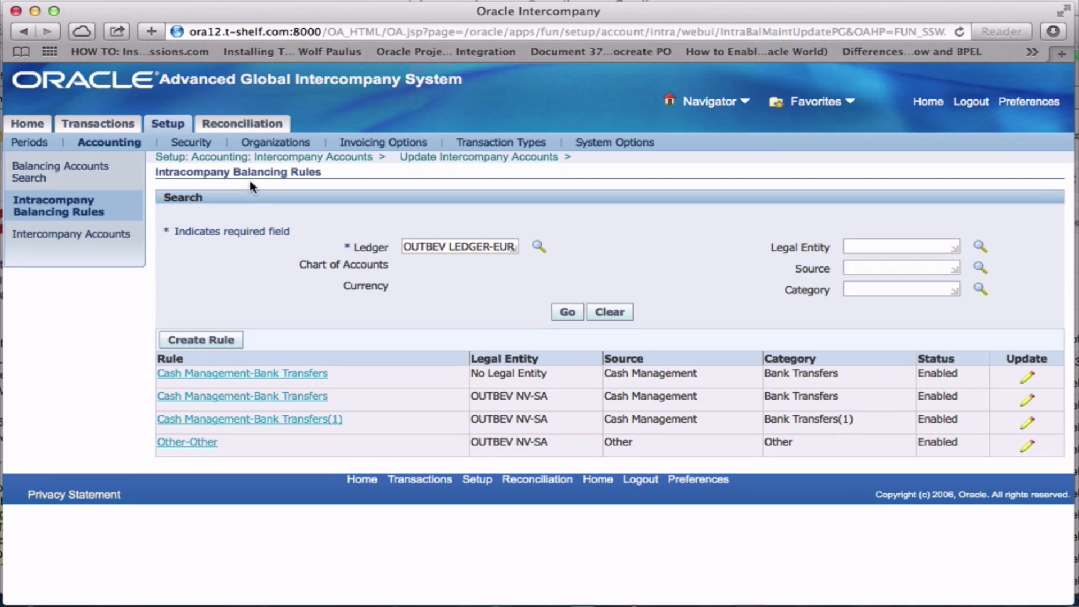
# Step: Search intercompany organizations for names matching 'out'
pyautogui.click(298, 144)
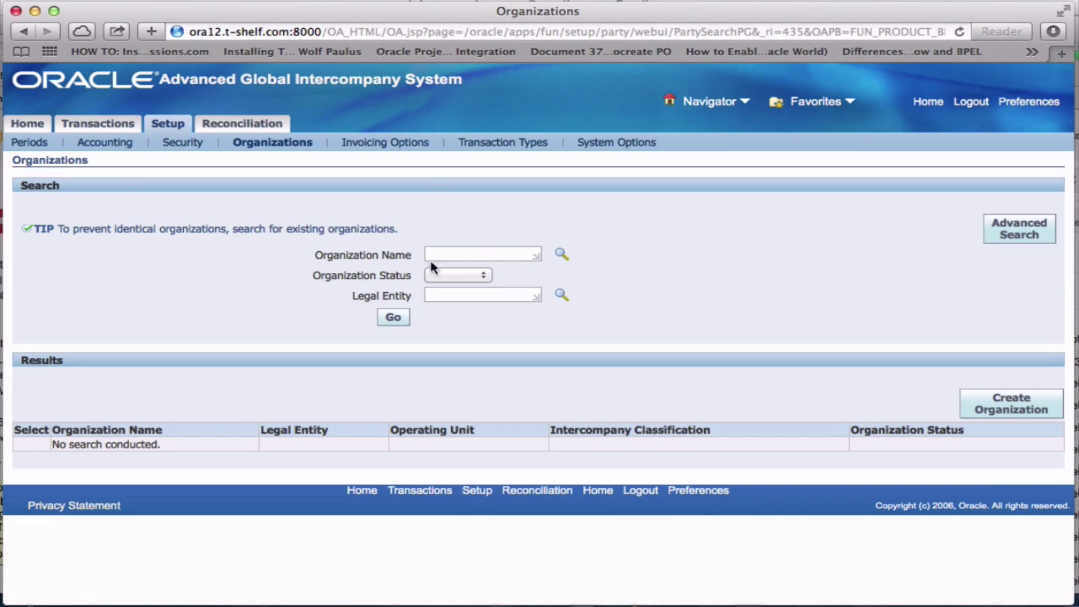
pyautogui.click(499, 253)
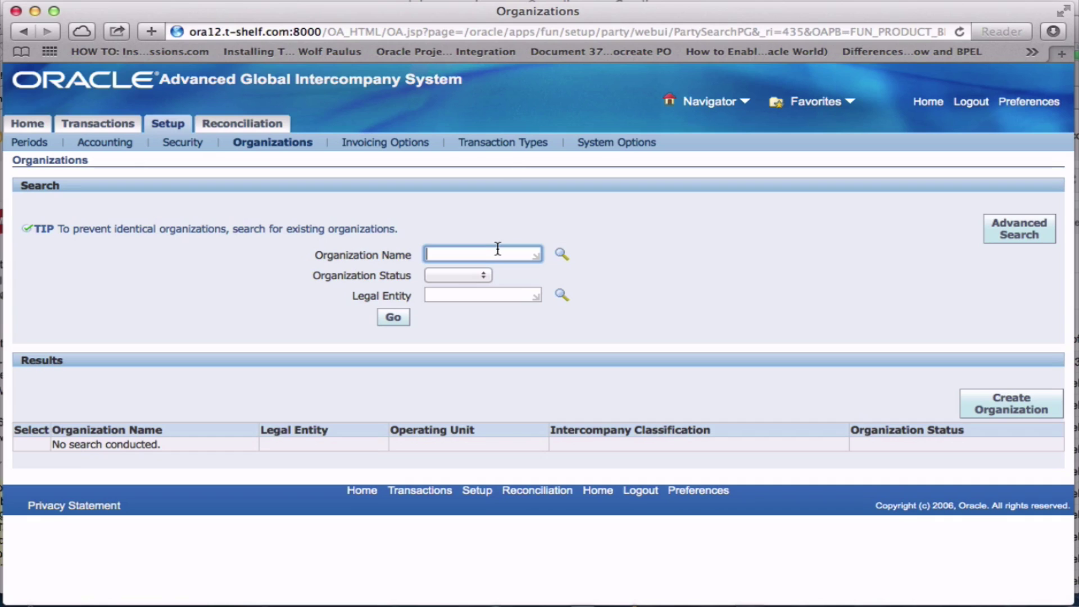
pyautogui.write('out%')
pyautogui.press('Tab')
pyautogui.click(395, 322)
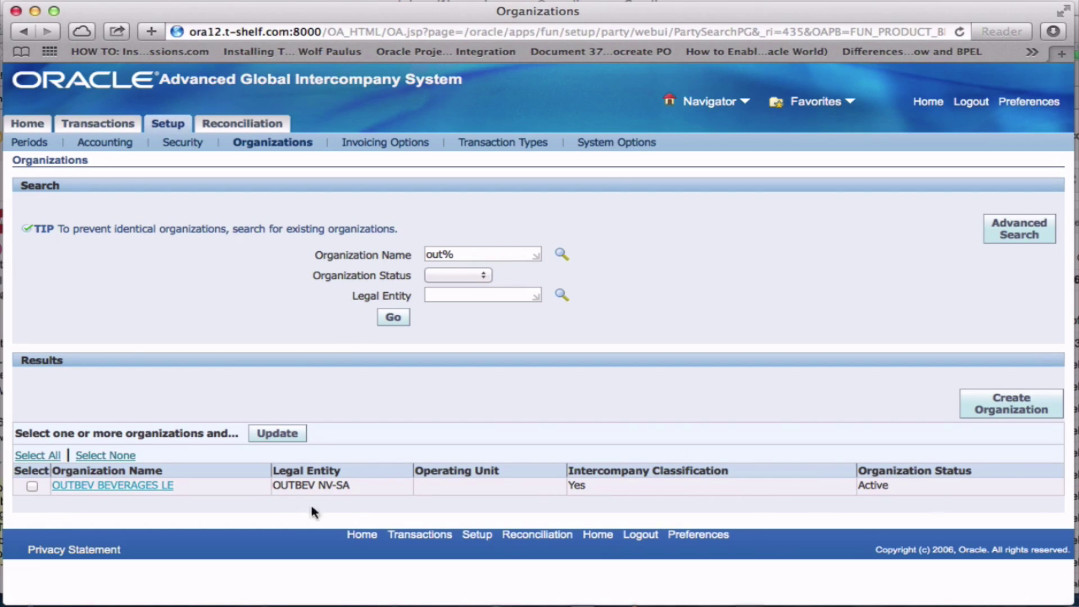
# Step: Update OUTBEV BEVERAGES LE keeping Enabled set to Yes, and save it
pyautogui.click(32, 486)
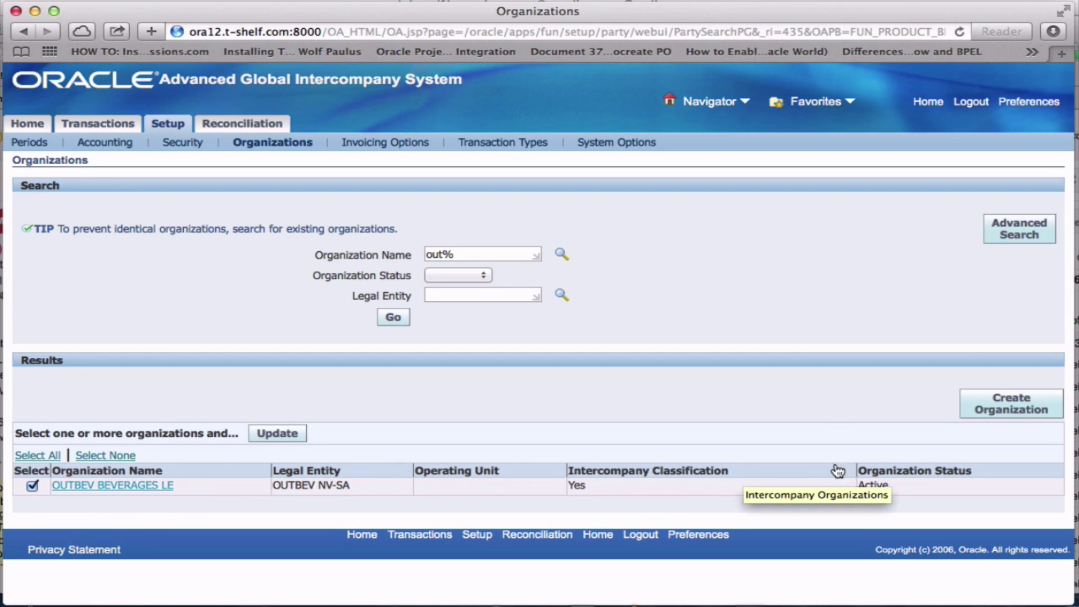
pyautogui.moveTo(890, 487); pyautogui.dragTo(848, 487)
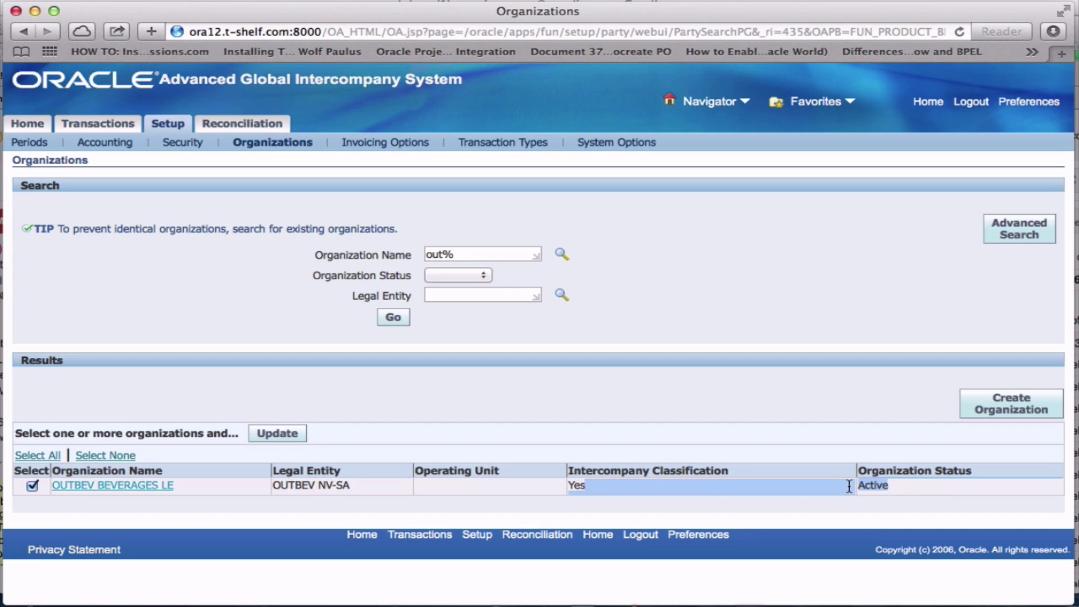
pyautogui.click(277, 435)
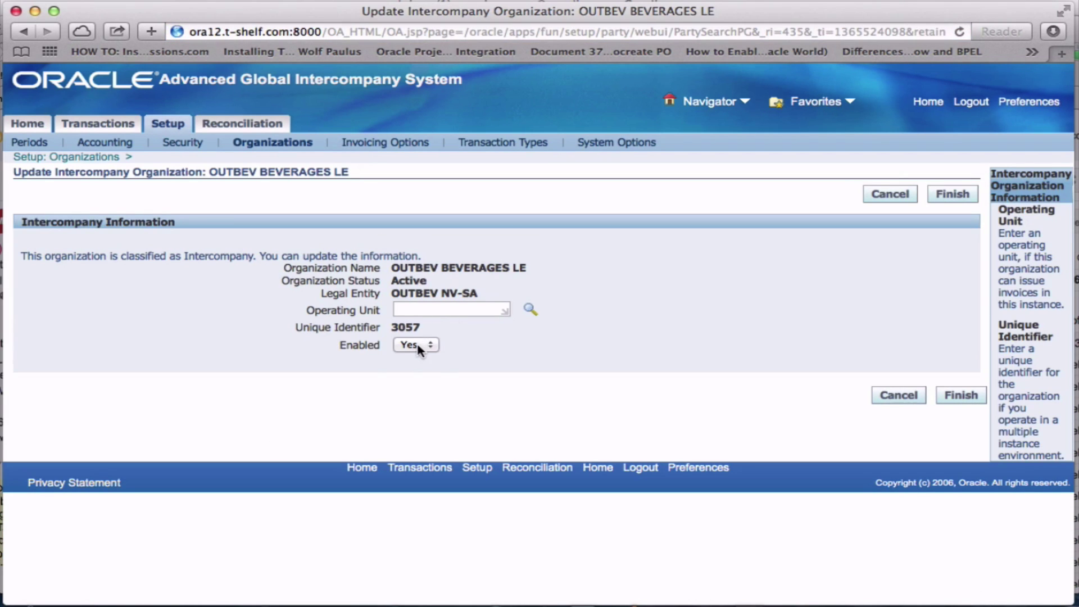
pyautogui.click(417, 345)
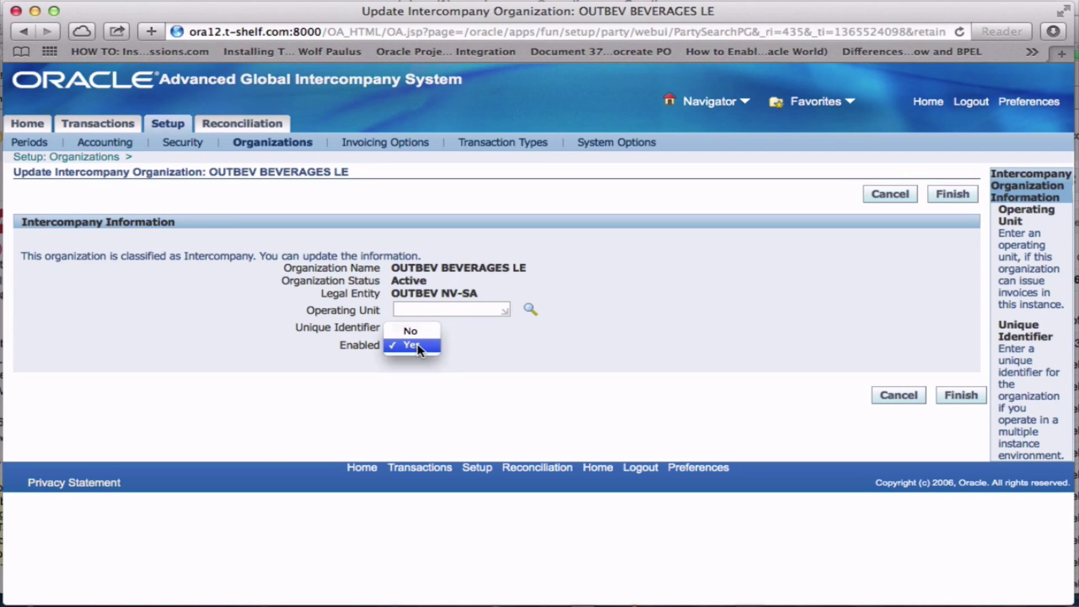
pyautogui.click(417, 345)
pyautogui.click(937, 401)
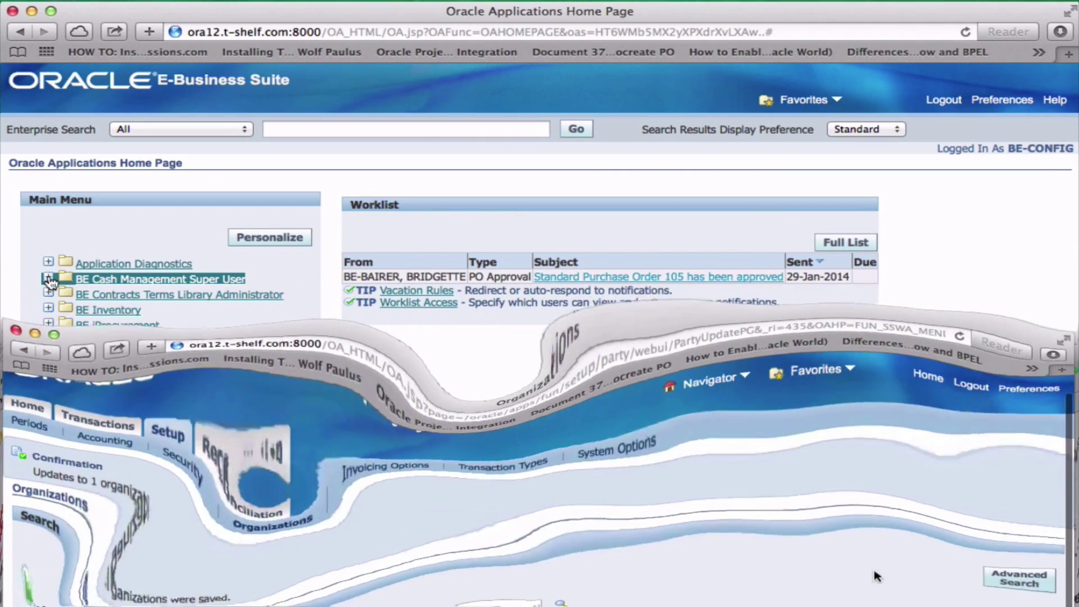
# Step: List the Cash Management payment templates and review OB STND XFER's general and payment details
pyautogui.click(48, 277)
pyautogui.scroll(-5, 222, 362)
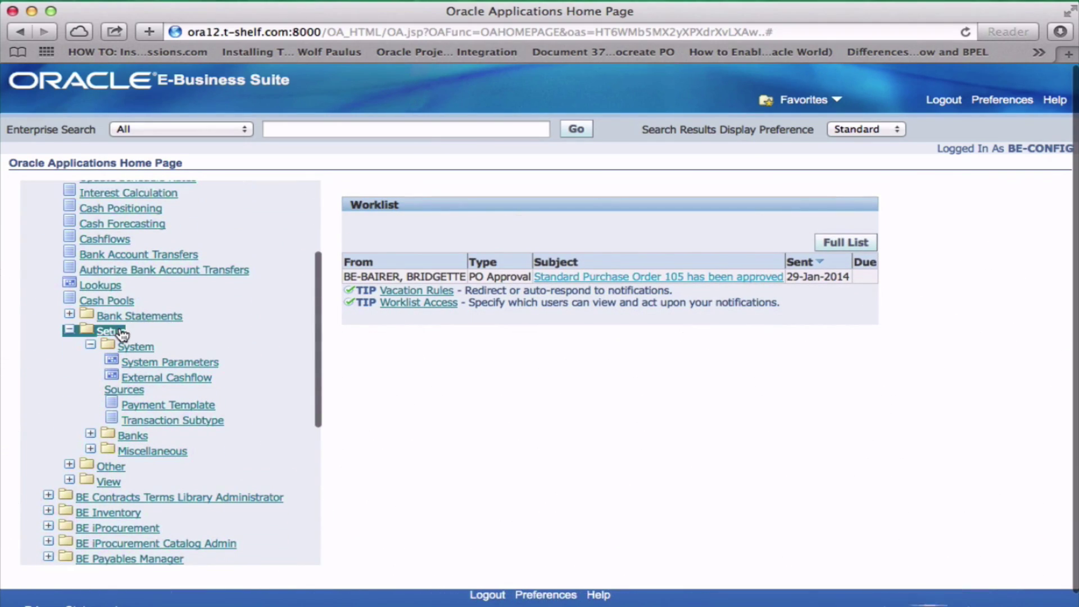
pyautogui.click(158, 349)
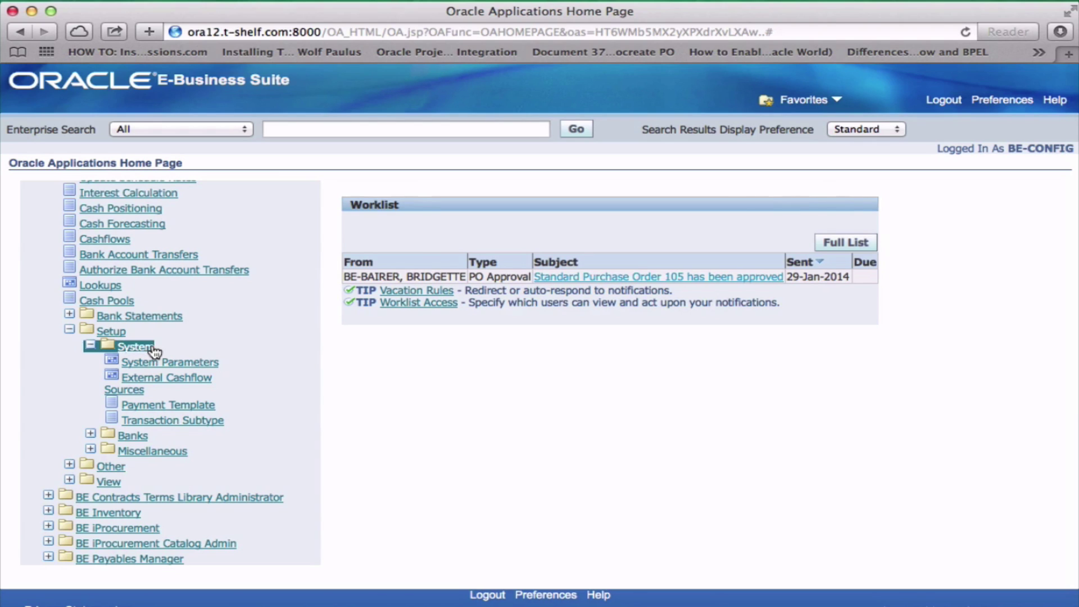
pyautogui.click(215, 406)
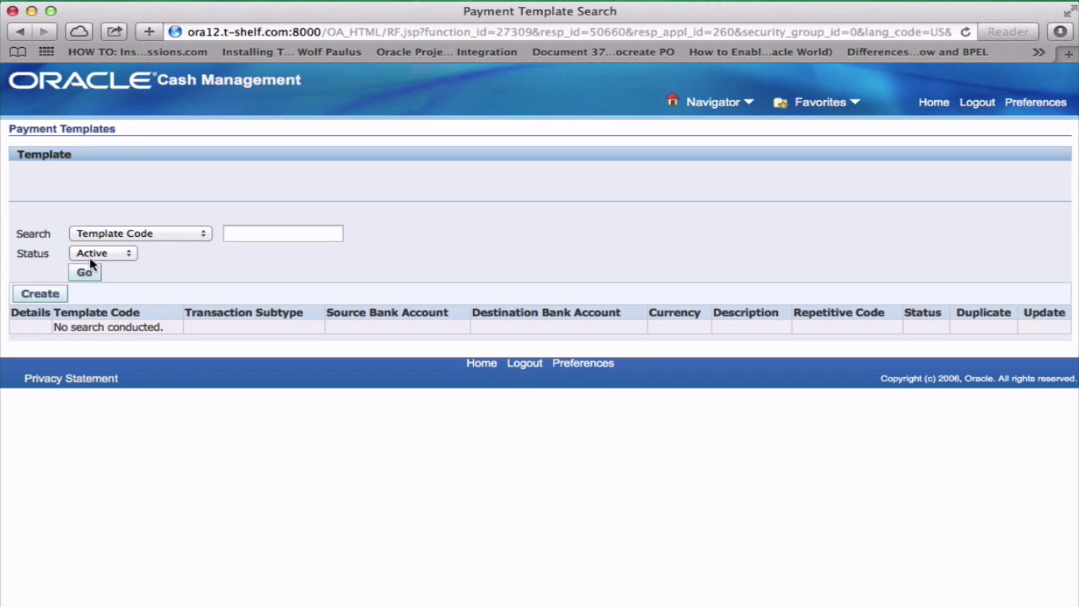
pyautogui.click(92, 273)
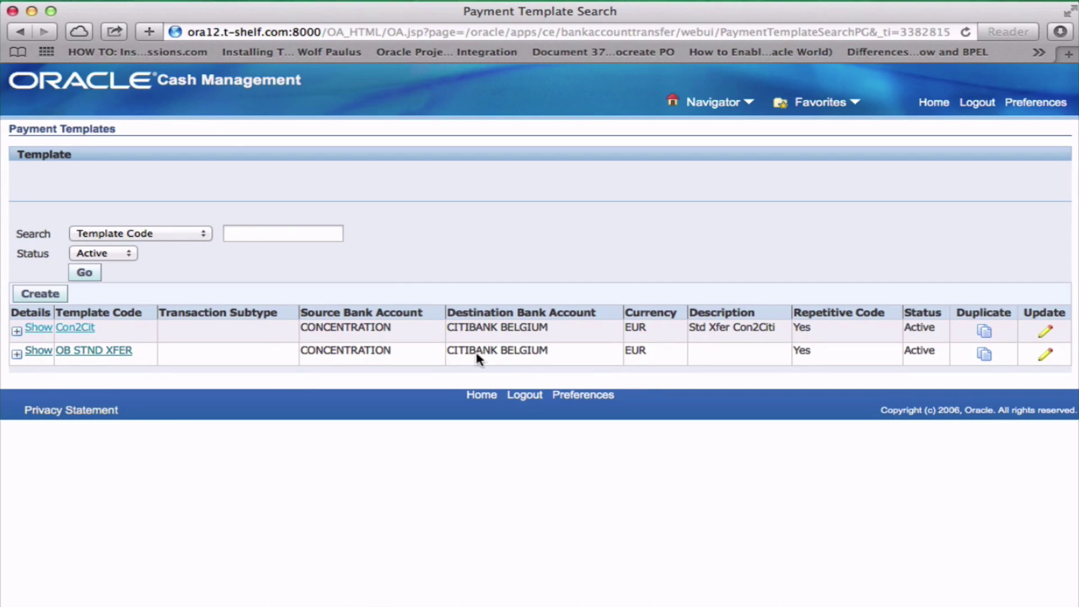
pyautogui.click(1046, 357)
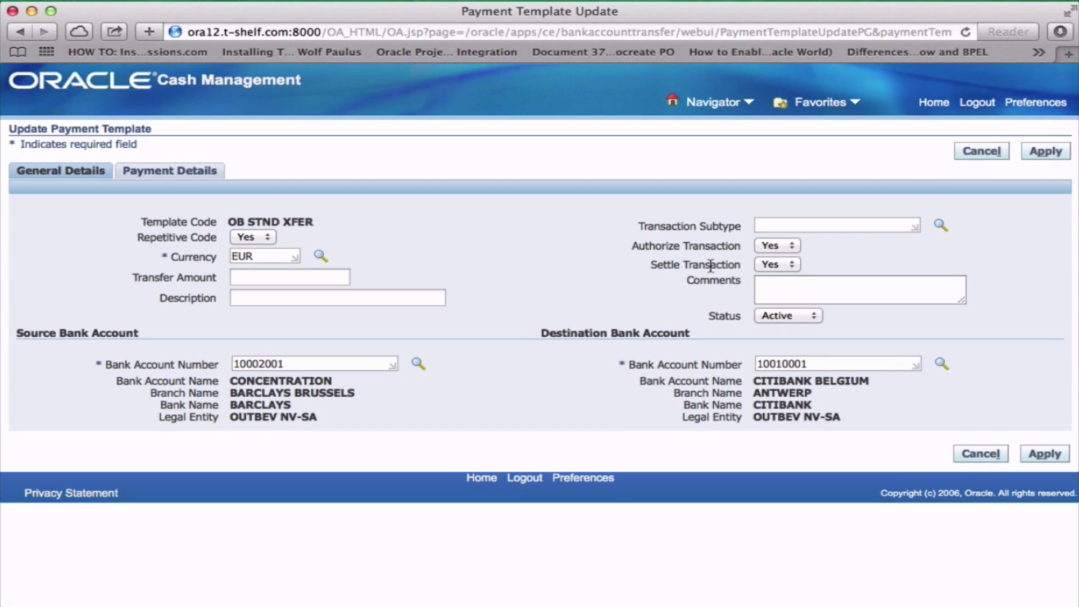
pyautogui.click(196, 174)
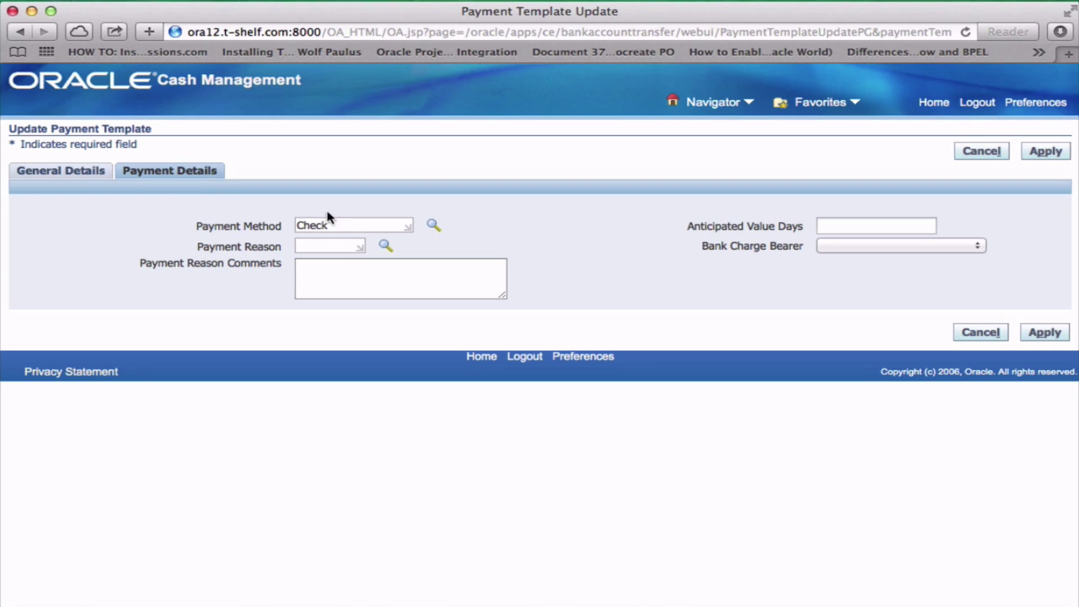
pyautogui.moveTo(345, 229); pyautogui.dragTo(255, 220)
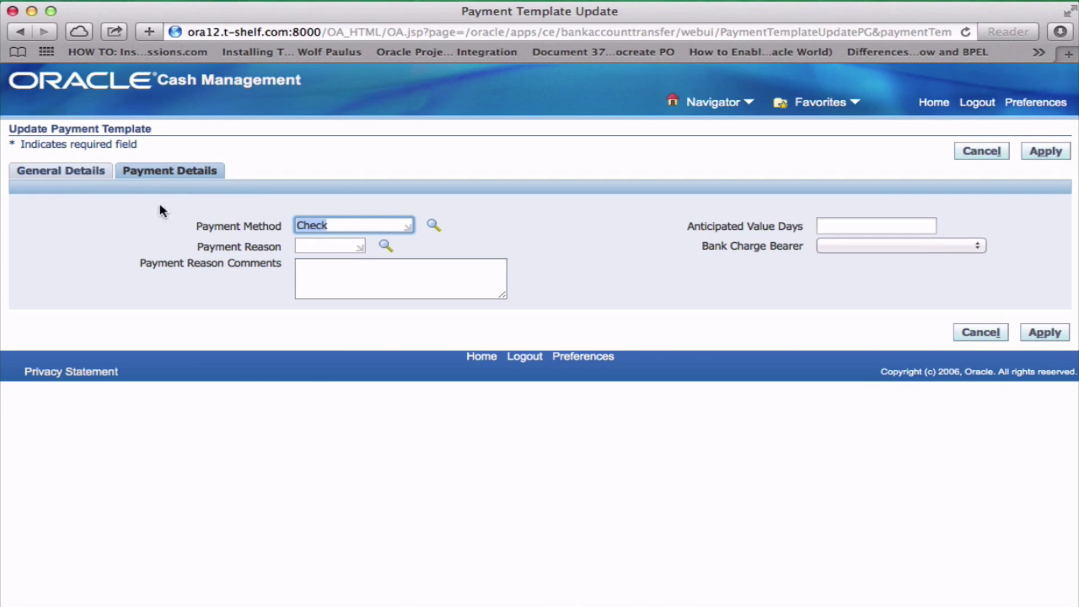
pyautogui.click(79, 172)
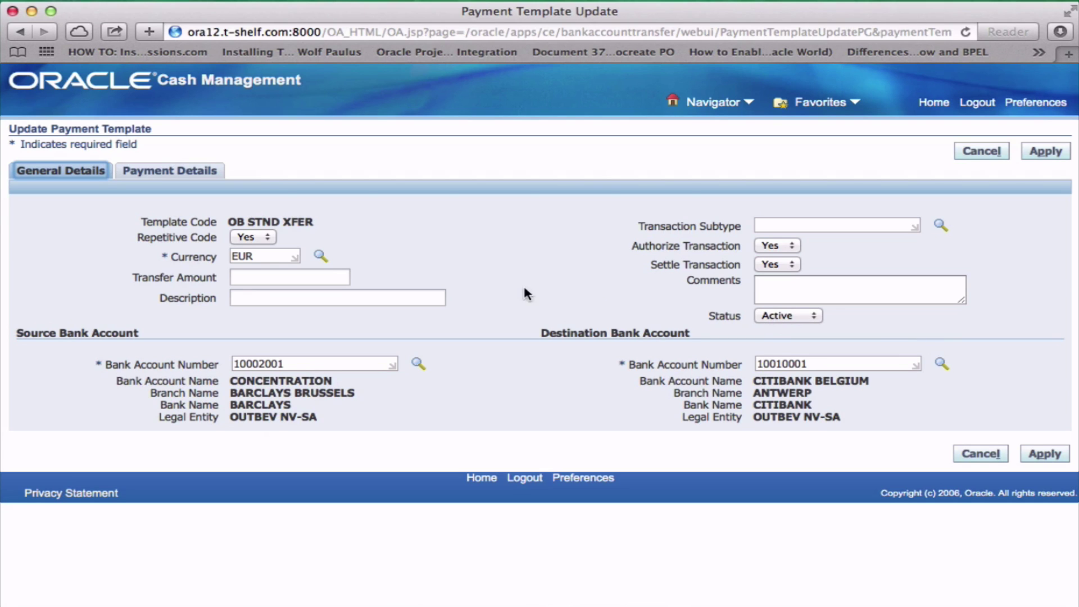
pyautogui.click(980, 454)
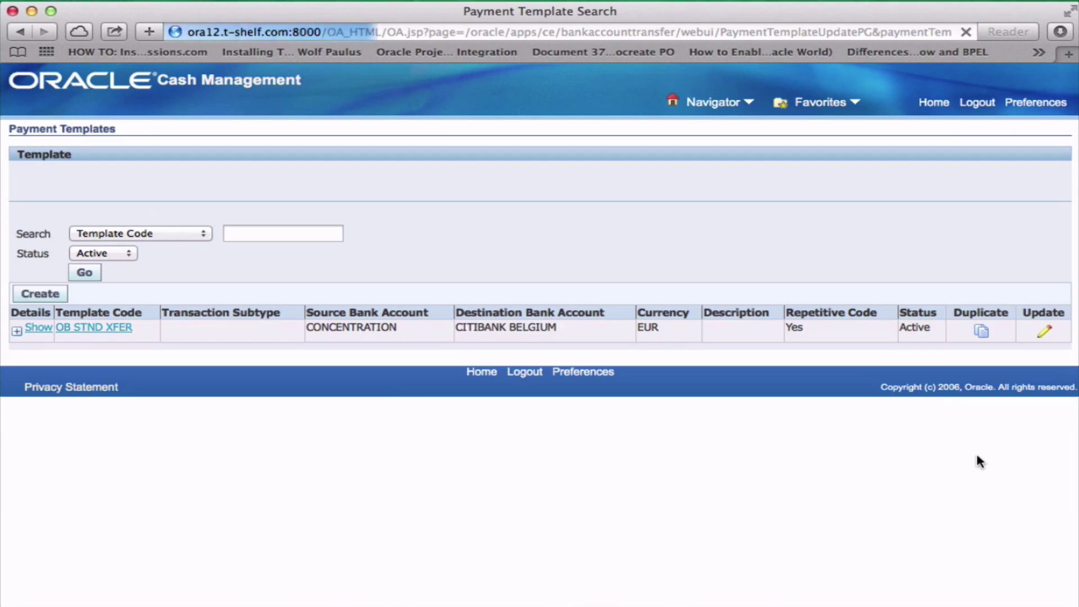
# Step: Review the Con2Cit template's general and payment details without changes, then return home
pyautogui.click(85, 274)
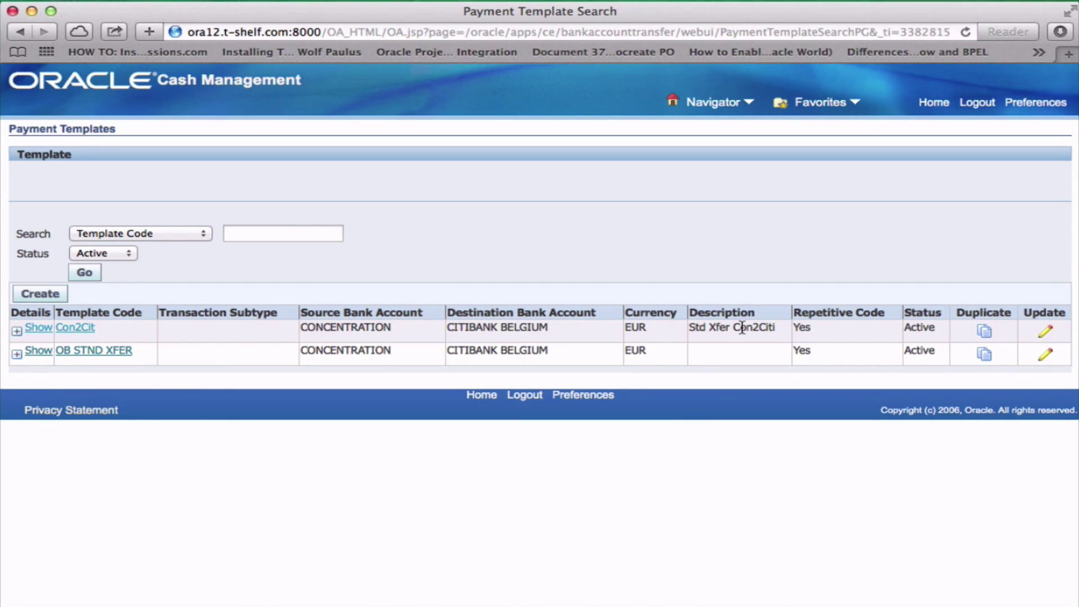
pyautogui.click(1046, 331)
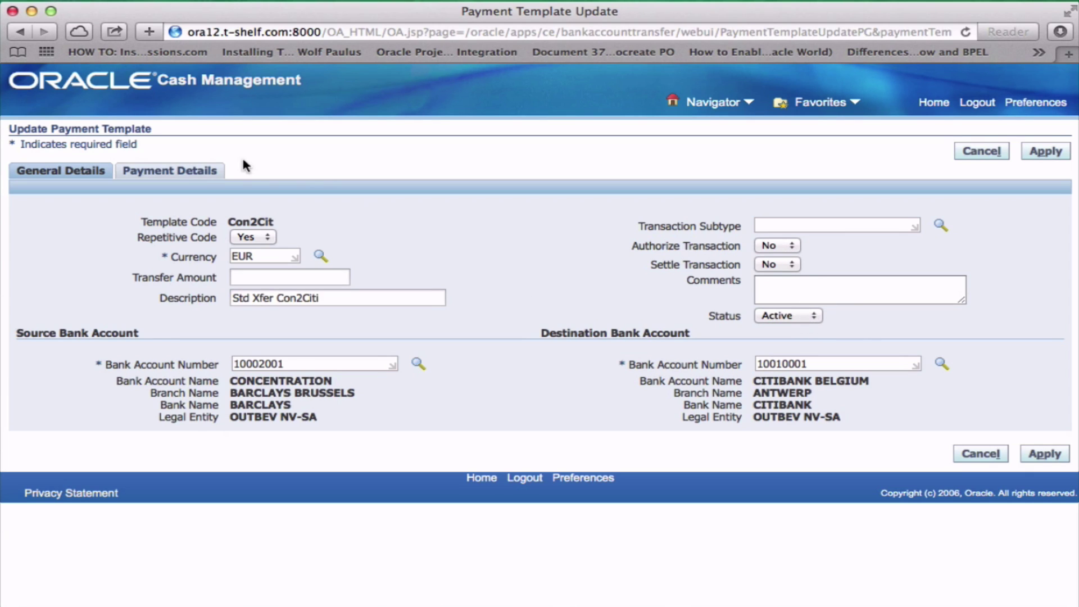
pyautogui.click(192, 173)
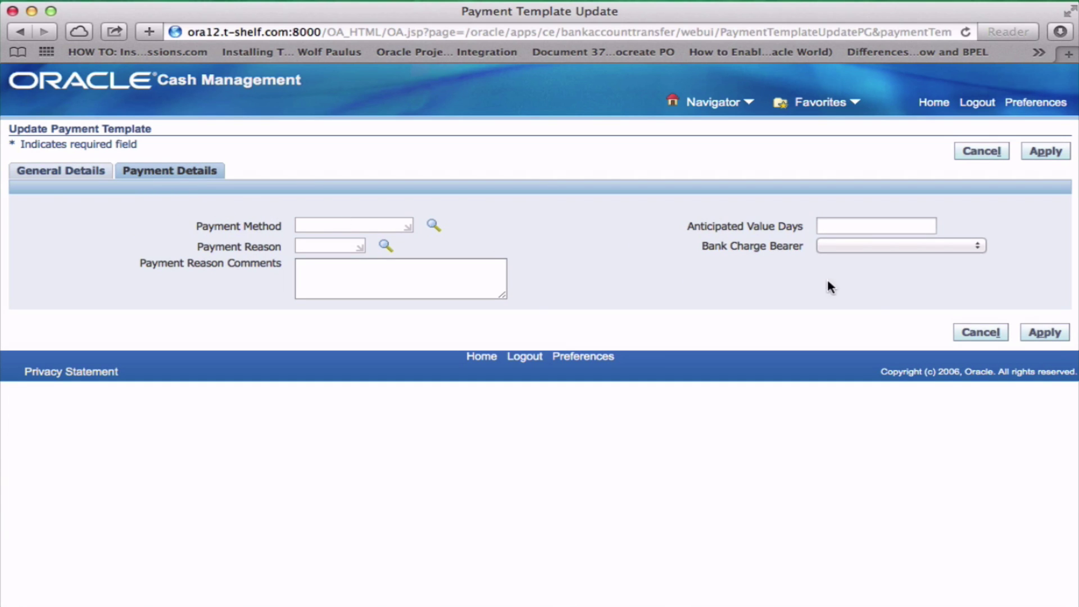
pyautogui.click(80, 177)
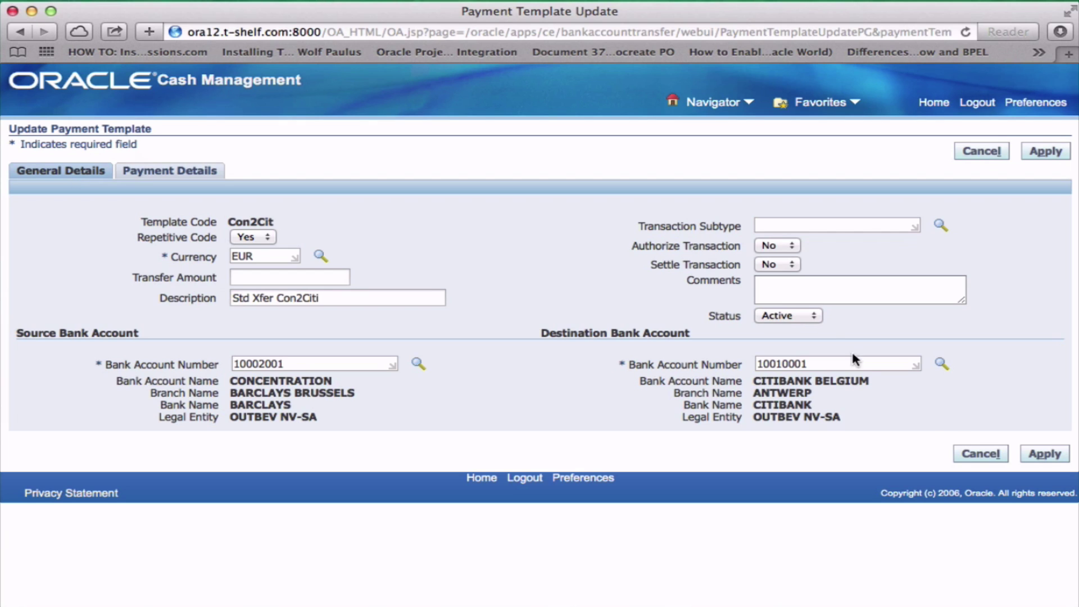
pyautogui.click(980, 455)
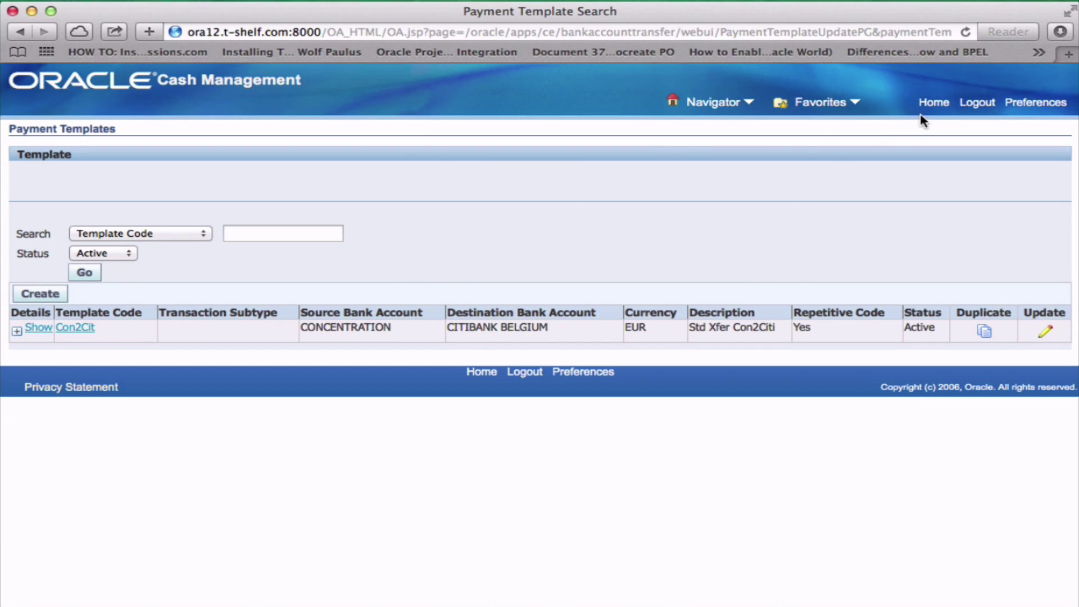
pyautogui.click(933, 102)
# Step: Create a new bank account transfer and apply the Con2Cit payment template to it
pyautogui.scroll(-3, 311, 405)
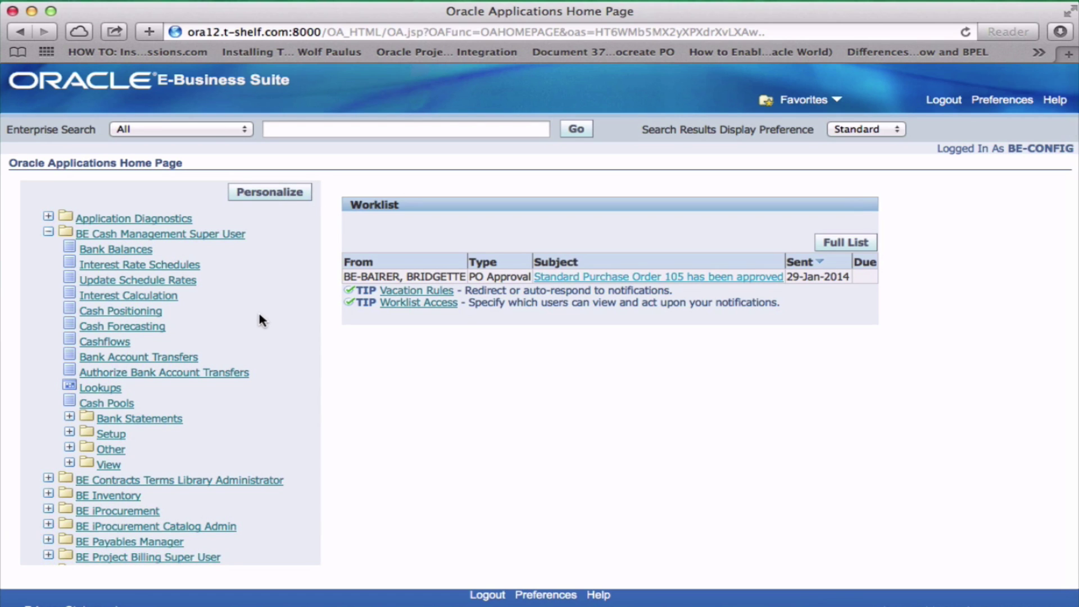
pyautogui.scroll(-1, 259, 319)
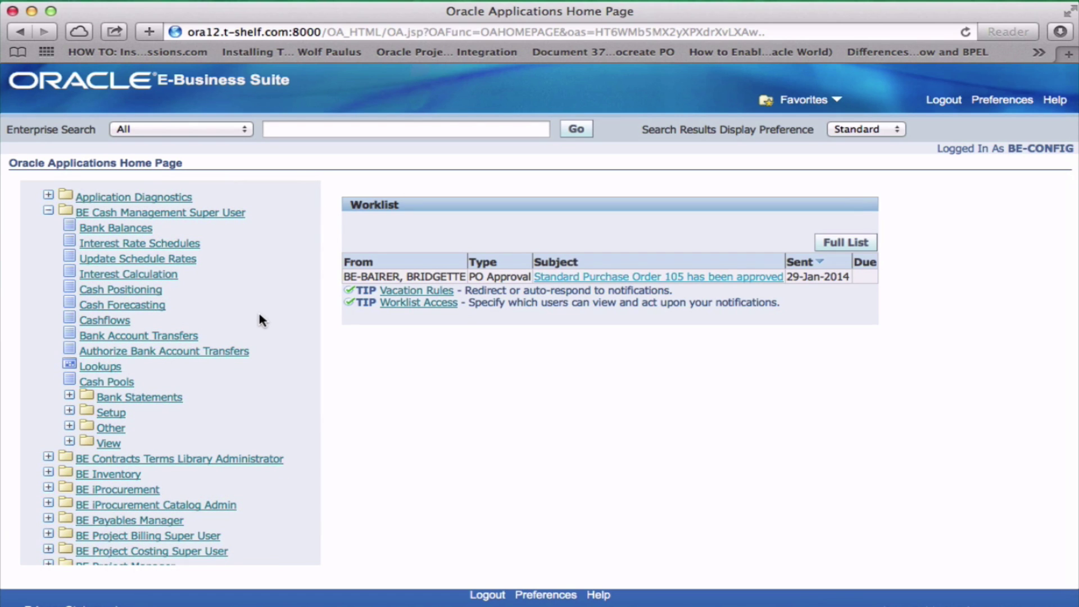
pyautogui.click(187, 337)
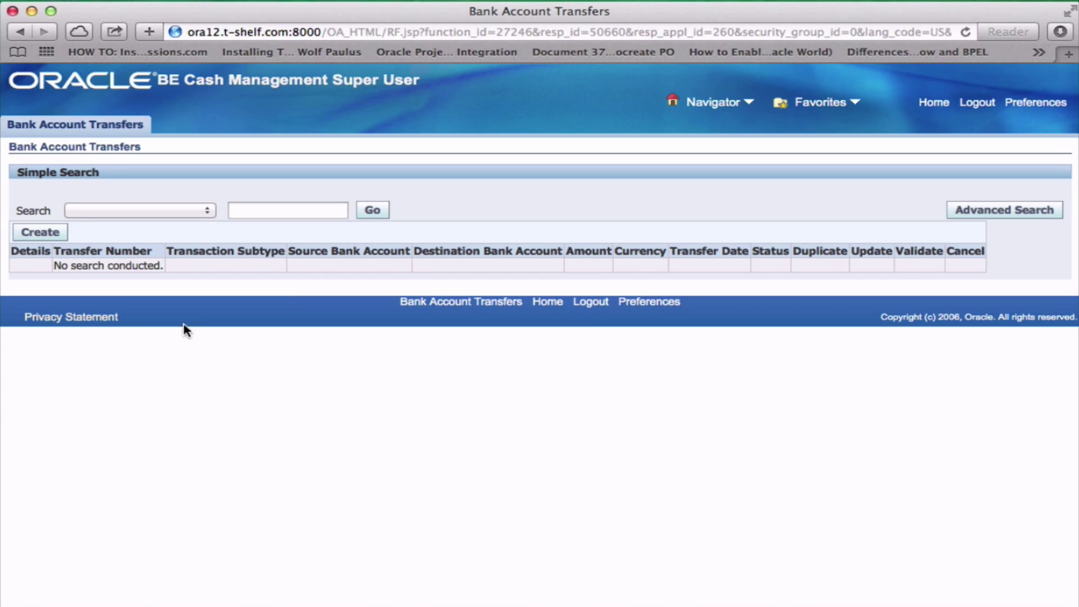
pyautogui.click(46, 236)
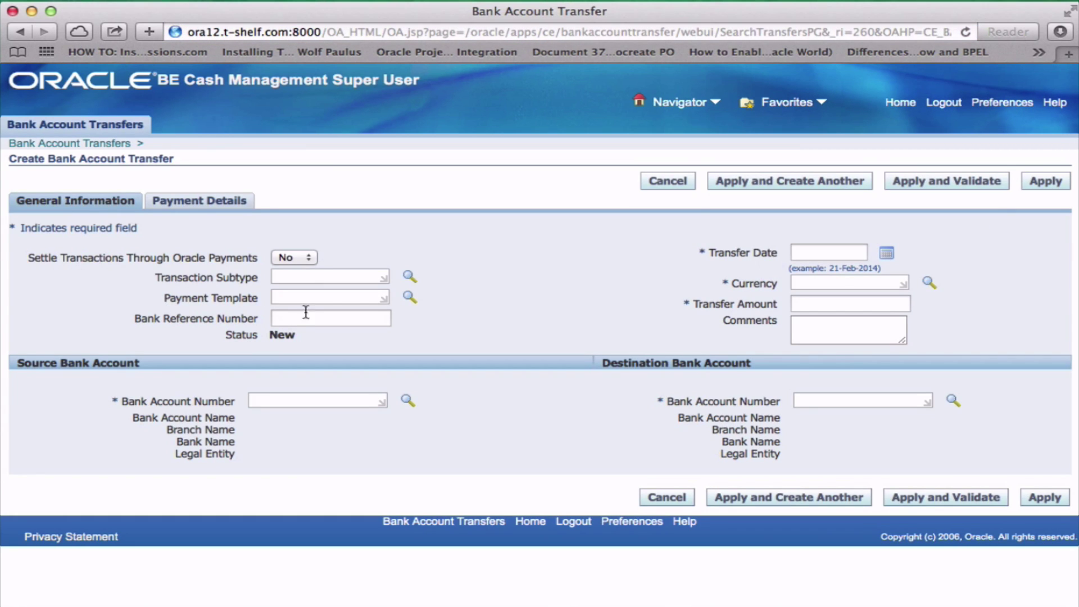
pyautogui.click(408, 299)
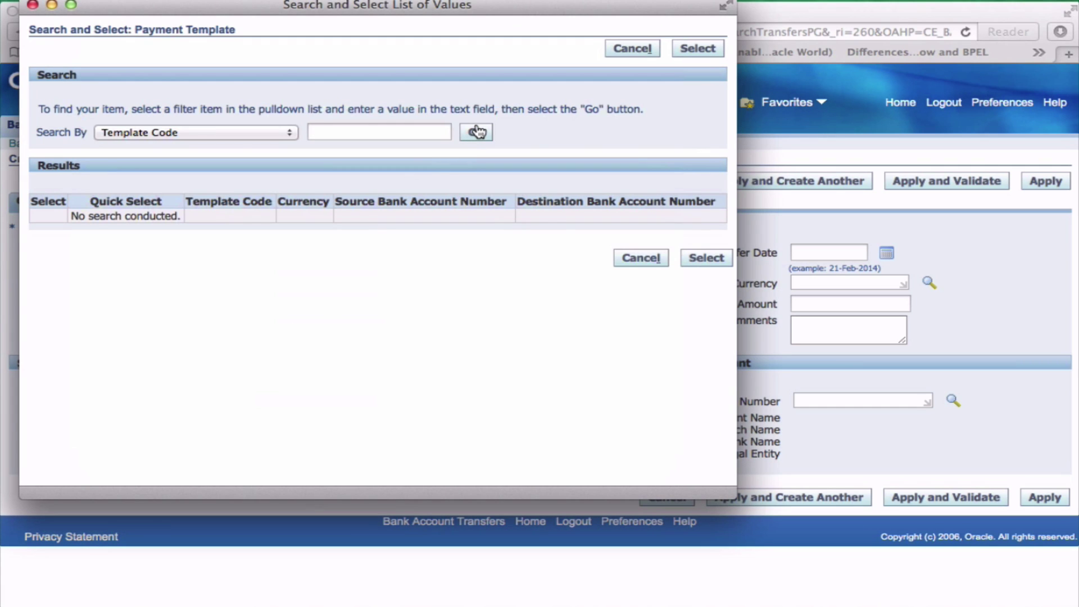
pyautogui.click(485, 134)
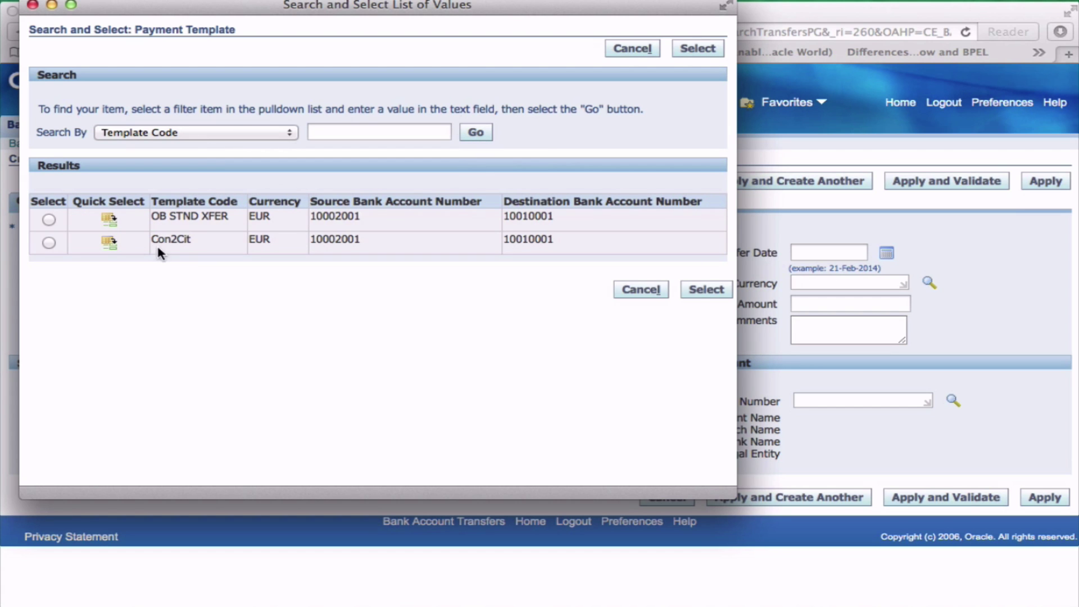
pyautogui.click(105, 245)
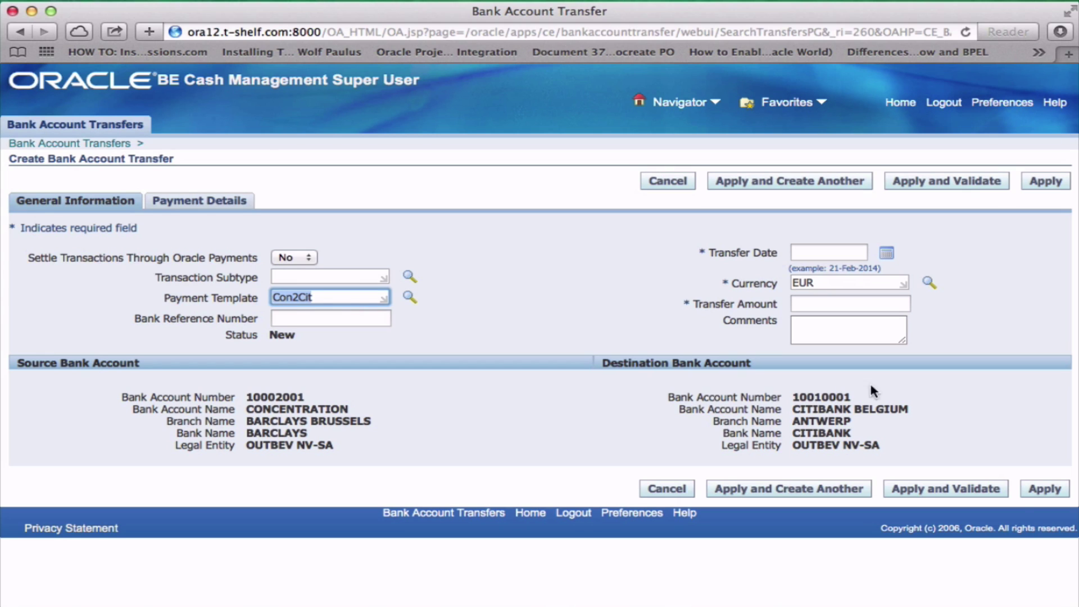
# Step: Date the transfer 21-Feb-2014 with amount 22000, comment 'Replenish' and reference Manual-21-F-14-003
pyautogui.click(888, 257)
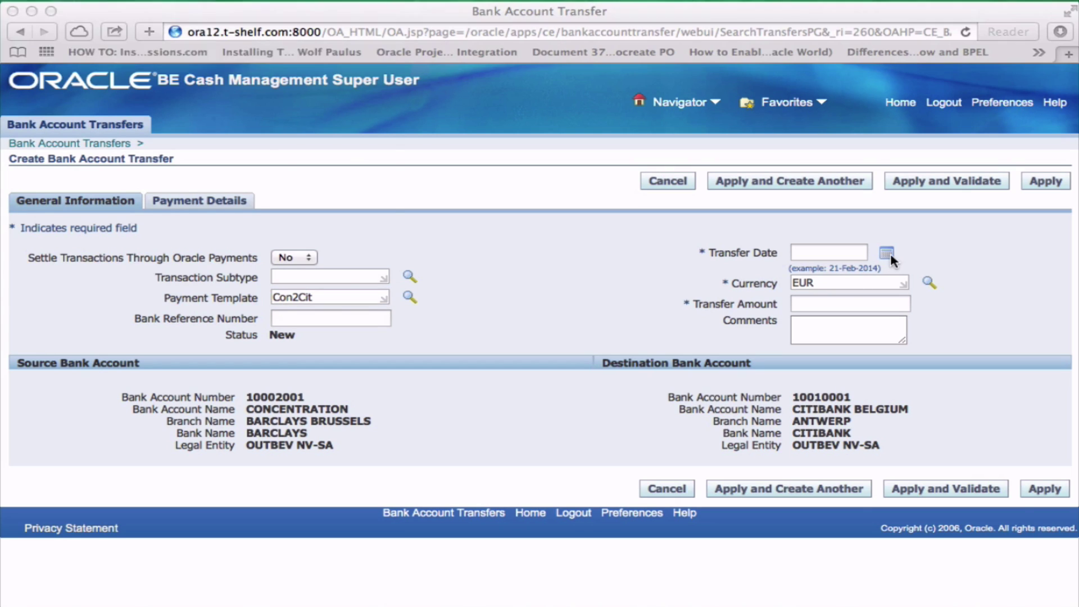
pyautogui.click(207, 112)
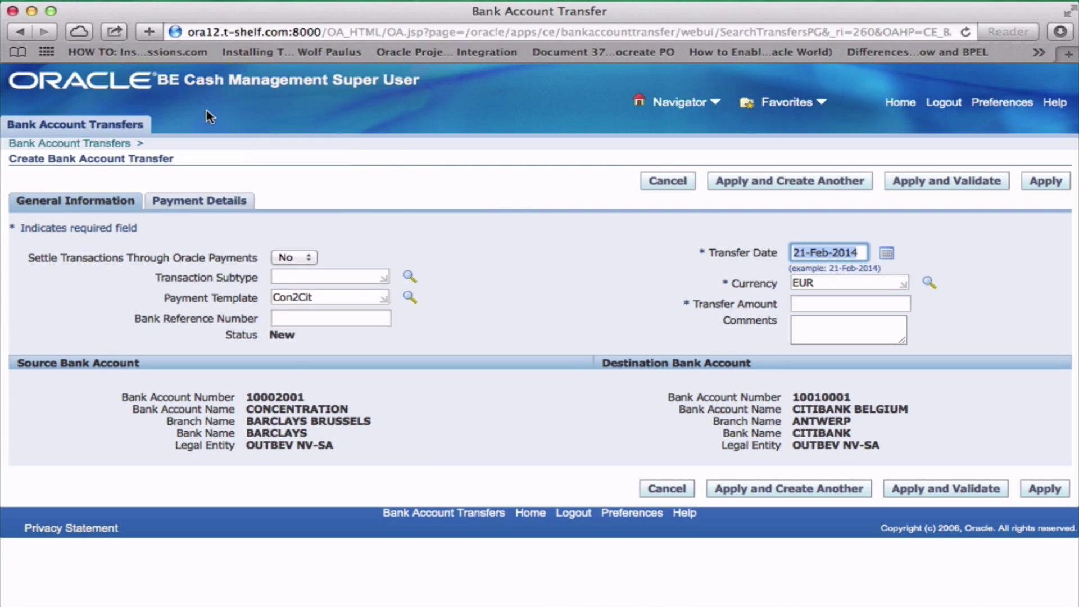
pyautogui.click(806, 305)
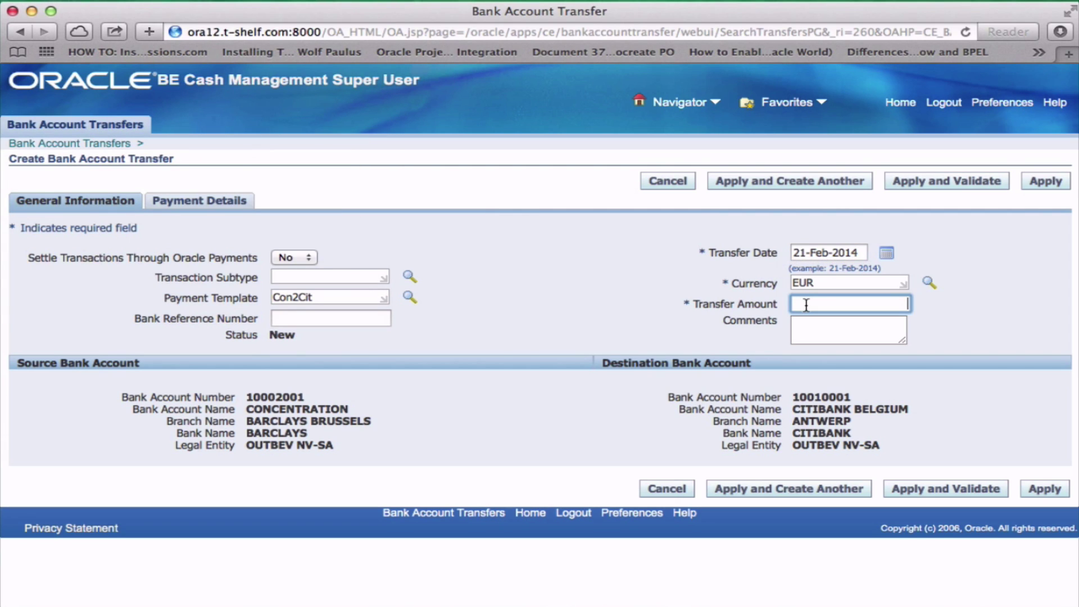
pyautogui.write('22000')
pyautogui.click(835, 326)
pyautogui.write('R')
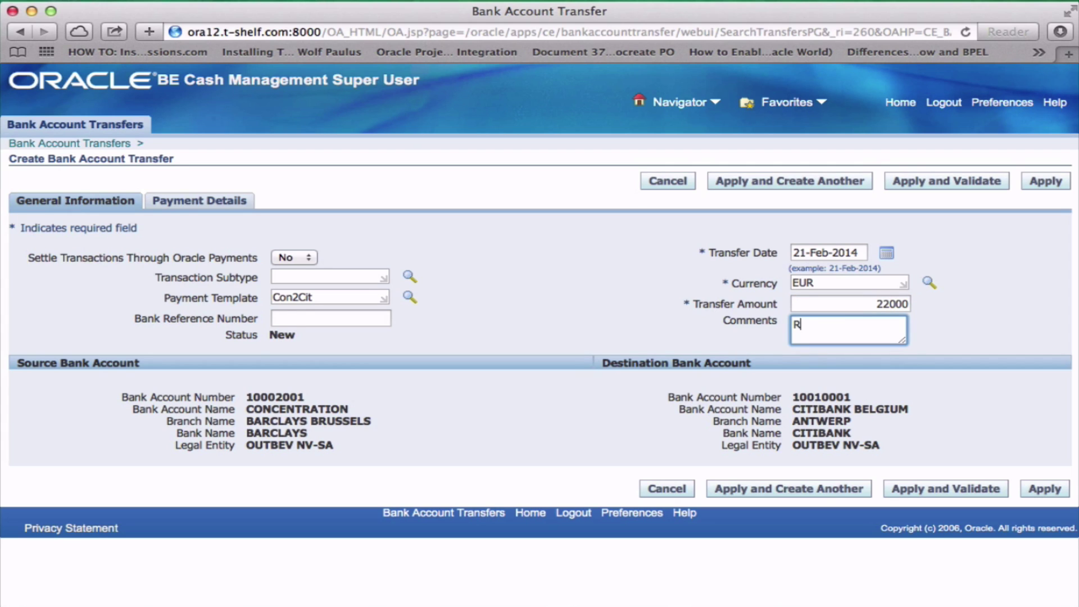
pyautogui.write('eplenish')
pyautogui.click(336, 318)
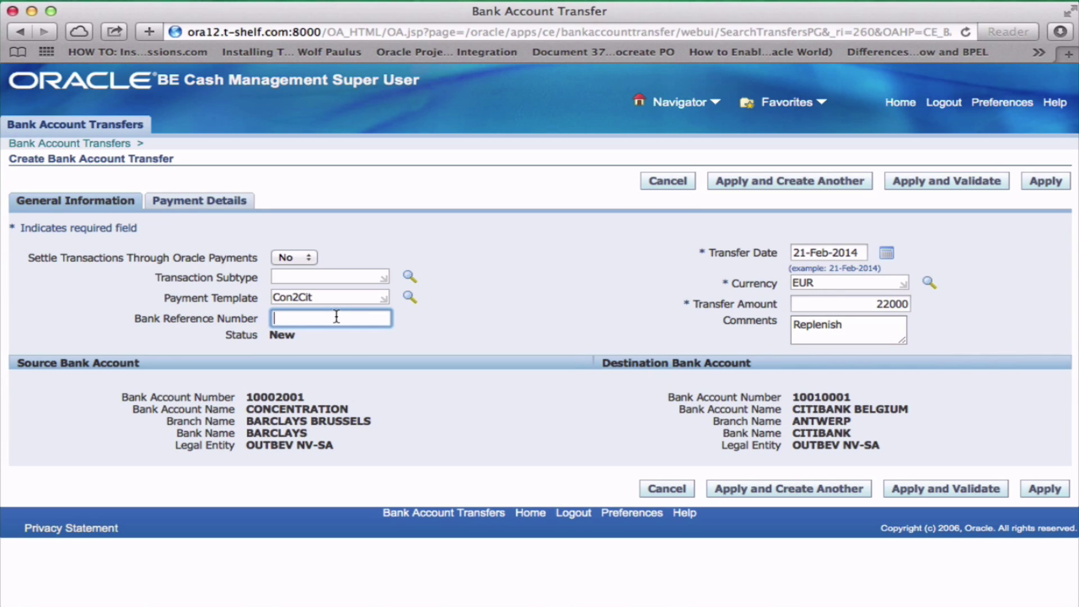
pyautogui.write('Manual-21-F-14-003')
pyautogui.click(192, 205)
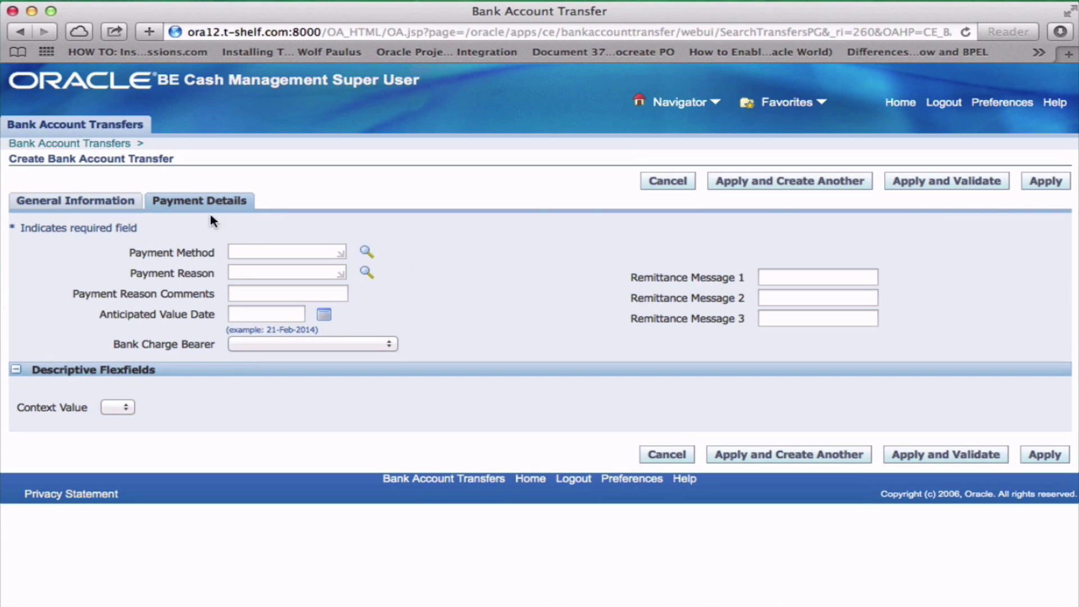
pyautogui.click(75, 204)
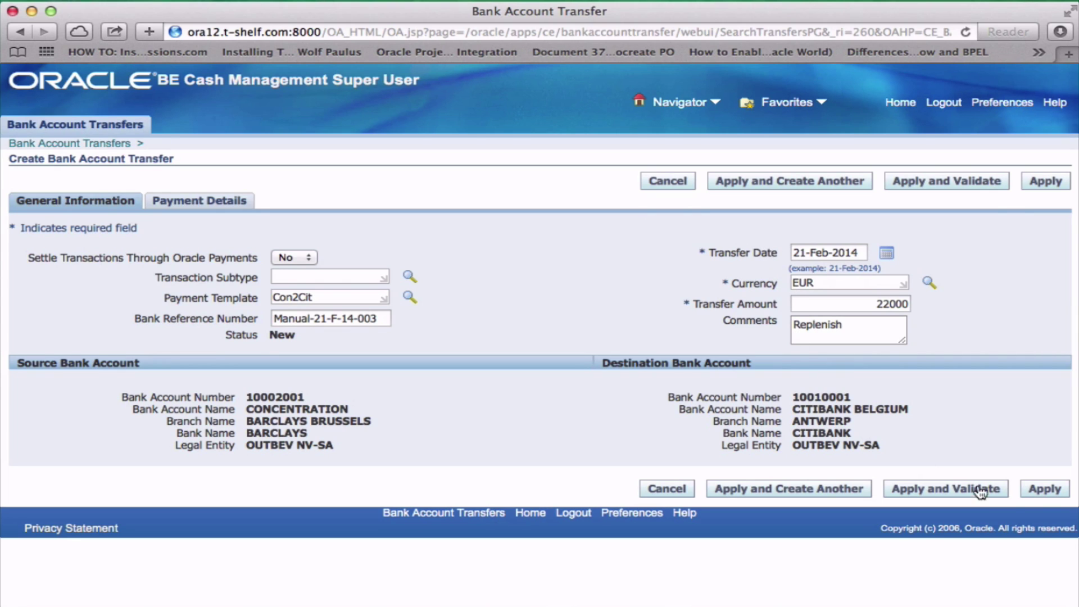
# Step: Apply the new transfer, then validate transfer 21 so it settles at 22000.00 EUR
pyautogui.click(1050, 496)
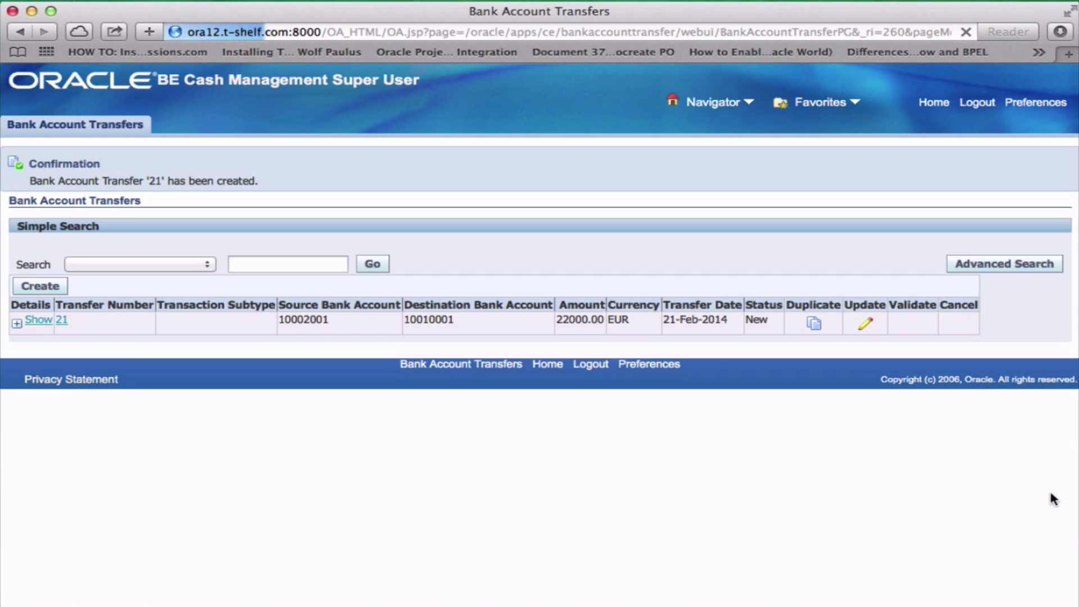
pyautogui.click(17, 324)
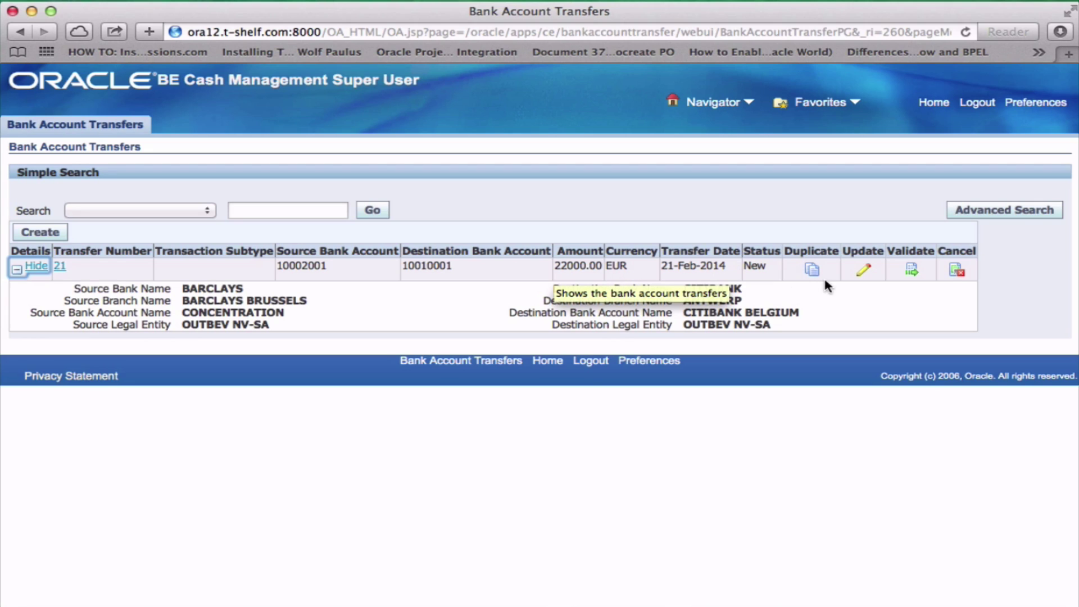
pyautogui.click(913, 273)
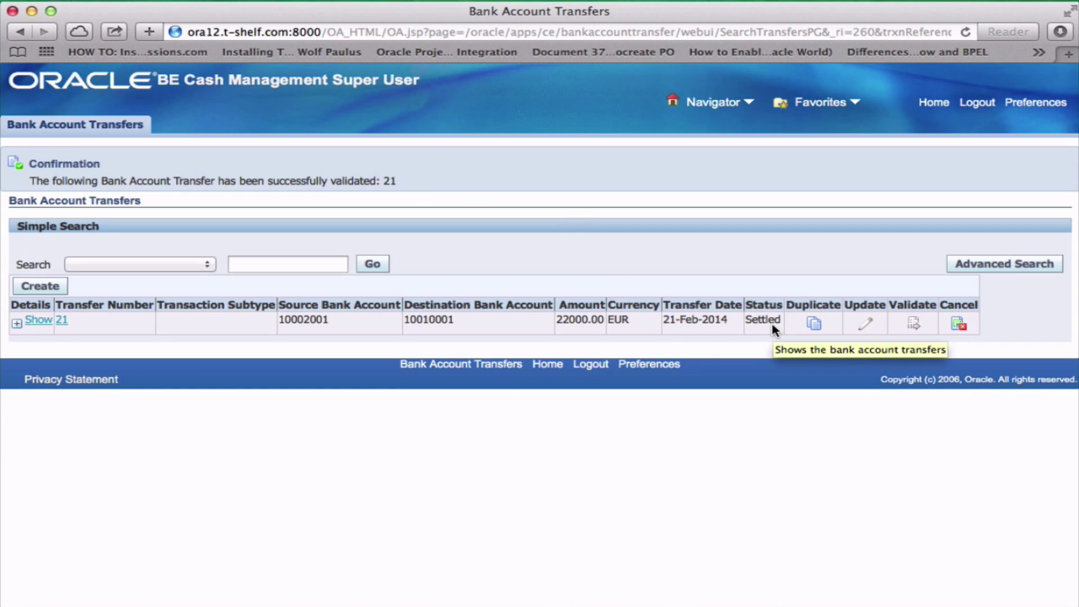
# Step: Open transfer 21's record, check validation errors and both tabs, and view its cashflows 23 and 24
pyautogui.click(31, 322)
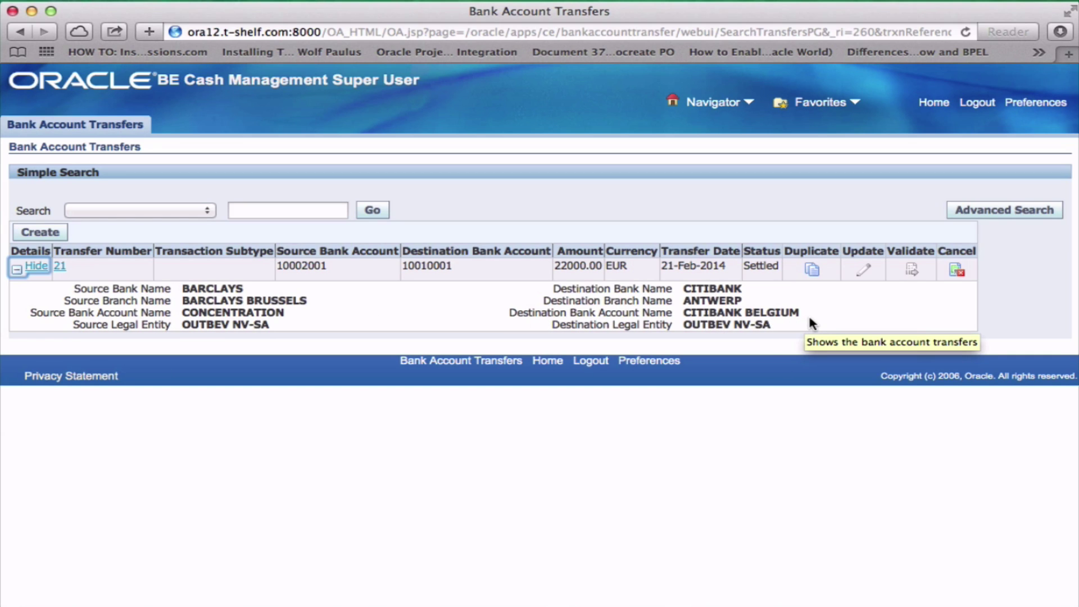
pyautogui.click(60, 268)
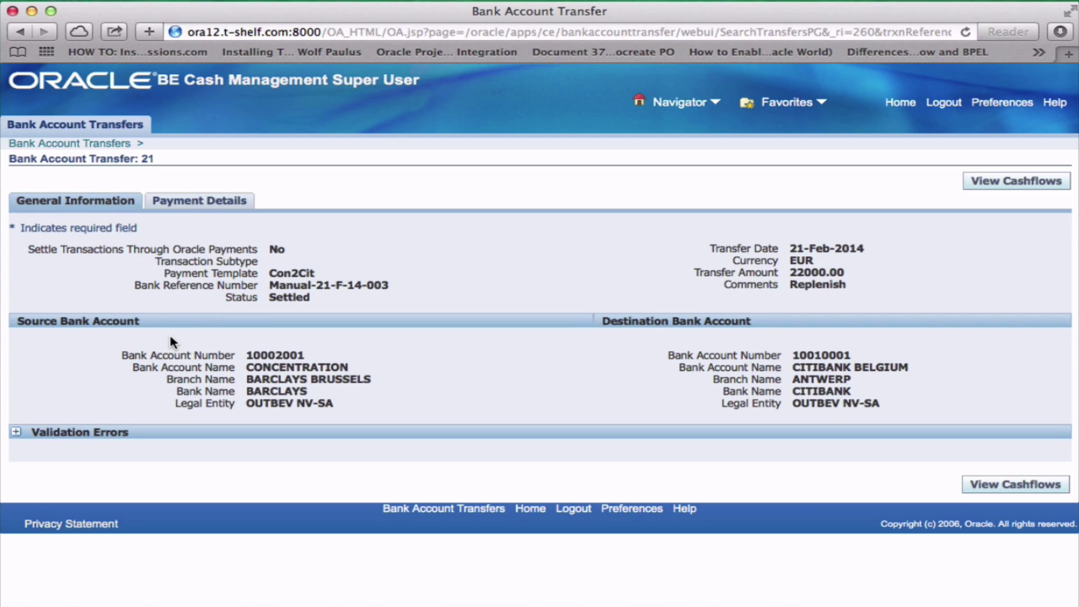
pyautogui.click(16, 431)
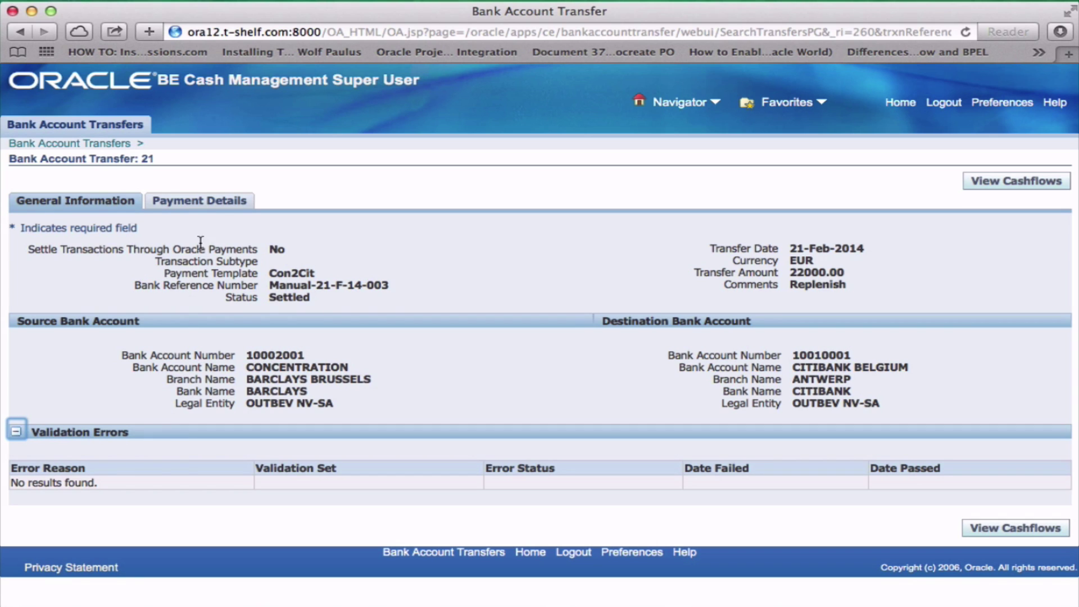
pyautogui.click(215, 204)
pyautogui.click(119, 203)
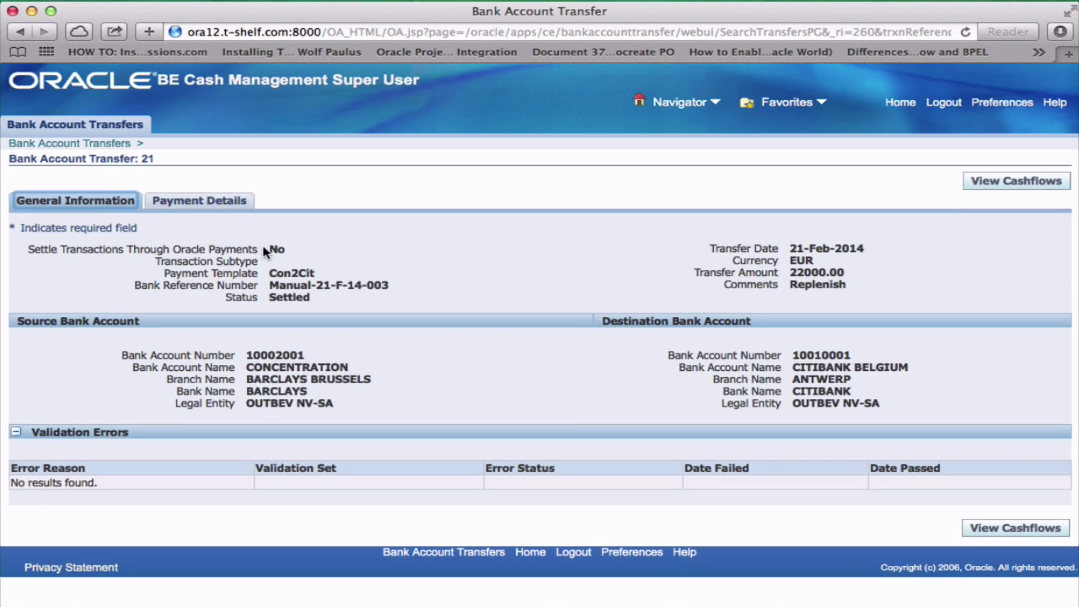
pyautogui.click(1030, 531)
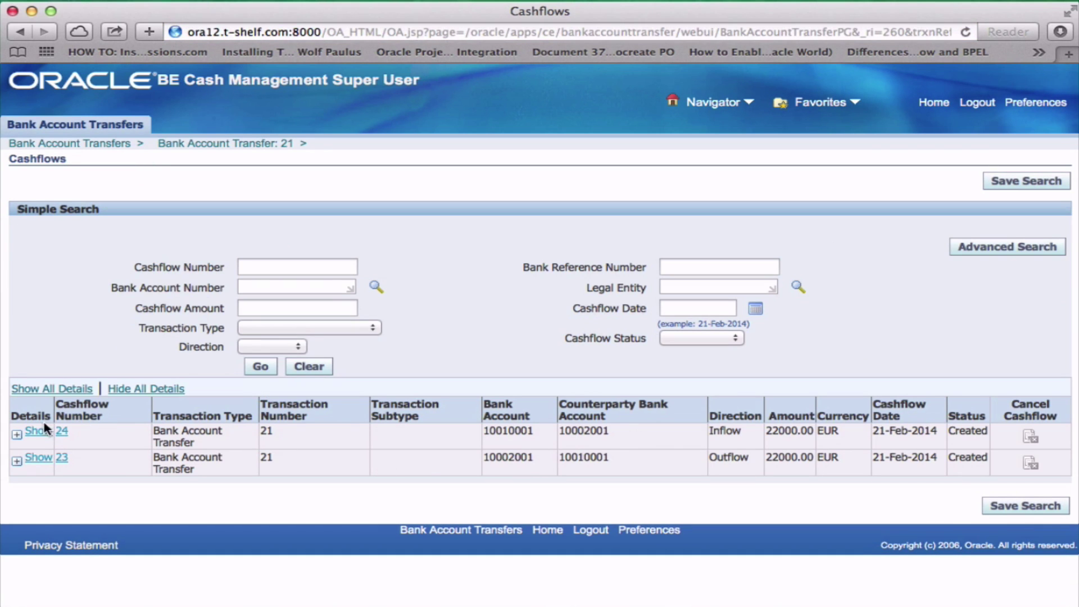
# Step: Expand cashflows 24 and 23, then open inflow 24 showing its Unaccounted accounting status
pyautogui.click(19, 437)
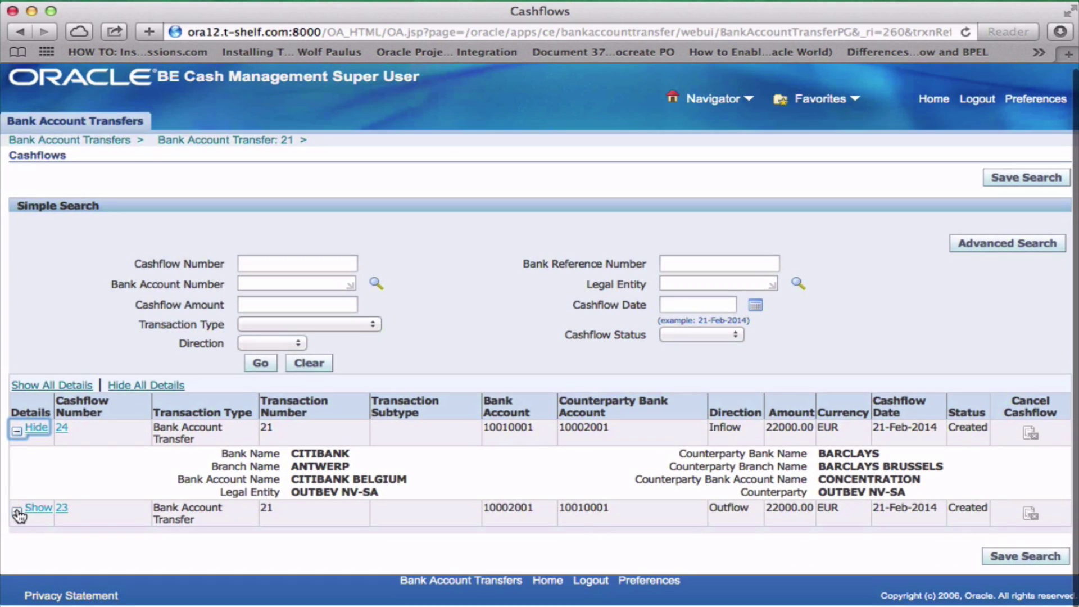
pyautogui.click(17, 512)
pyautogui.scroll(-2, 75, 496)
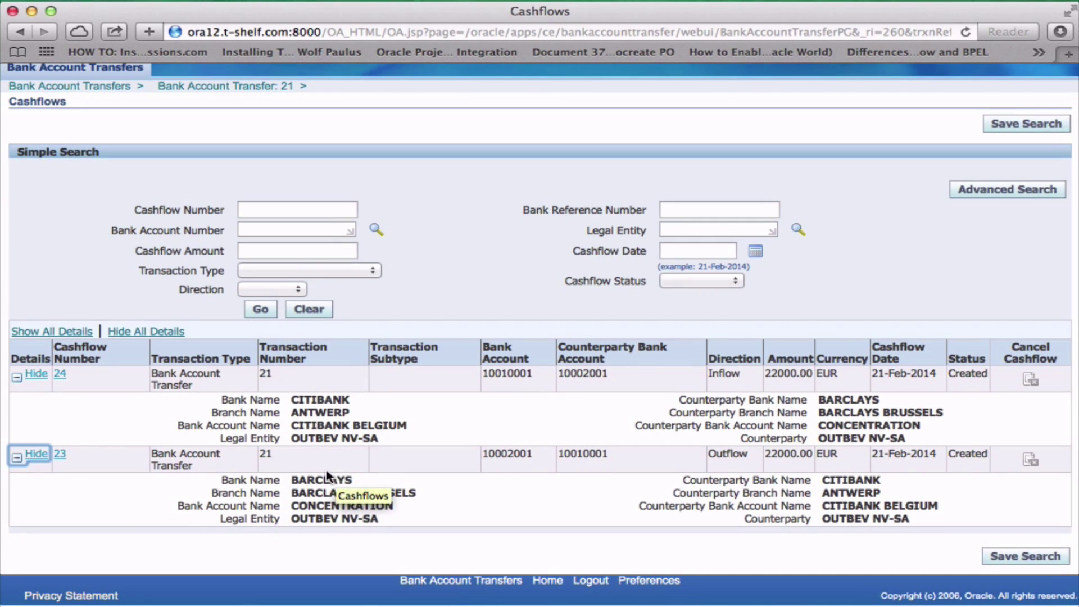
pyautogui.click(60, 377)
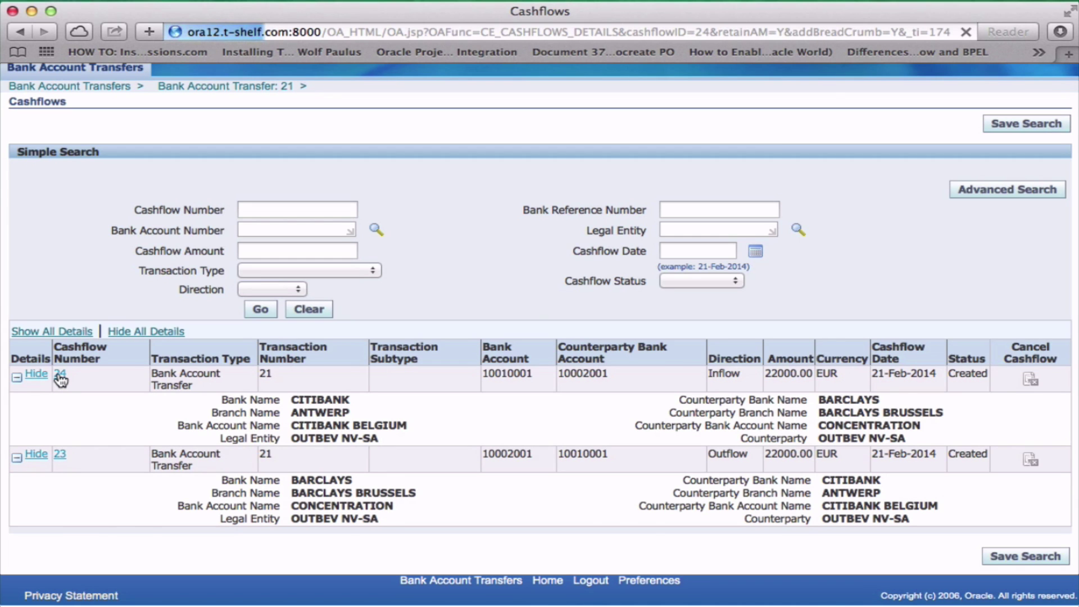
pyautogui.scroll(-2, 160, 382)
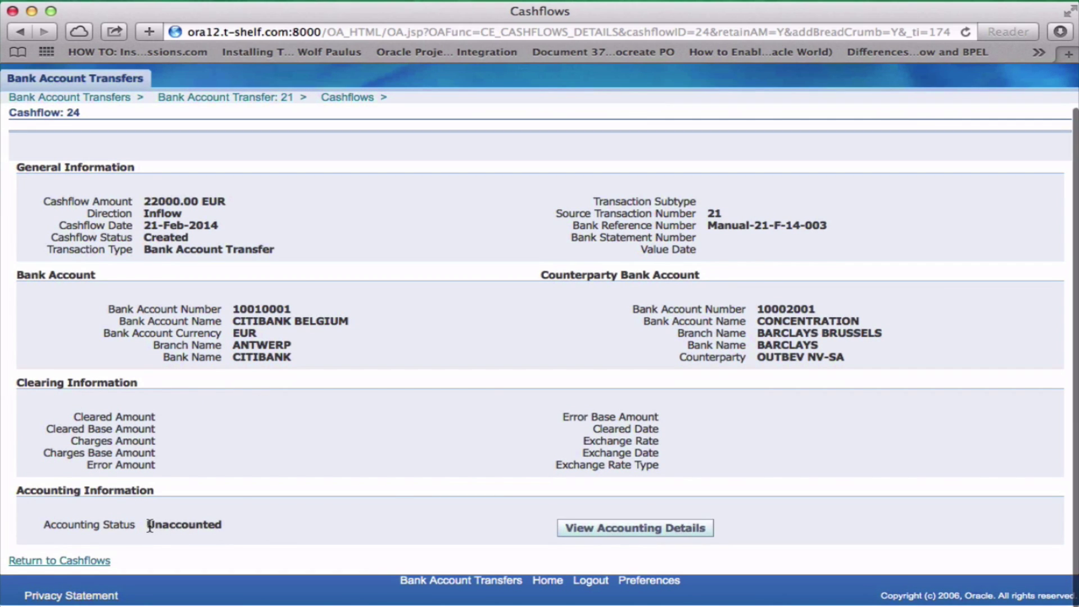
pyautogui.moveTo(148, 525); pyautogui.dragTo(216, 526)
pyautogui.click(225, 526)
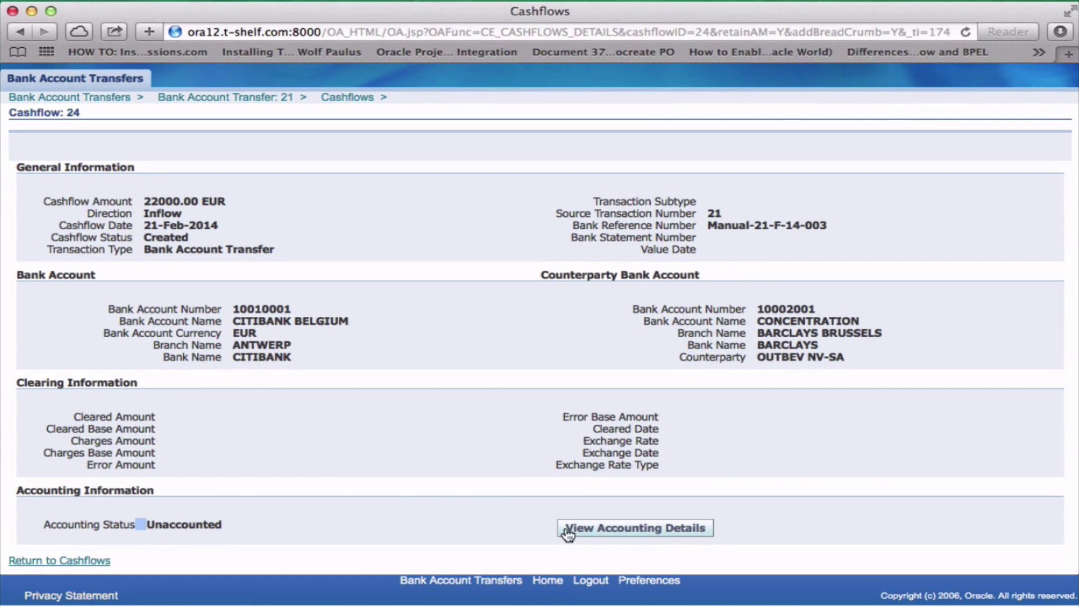
# Step: Open cashflow 24's accounting details and confirm its Unprocessed event has no journal entries
pyautogui.click(641, 537)
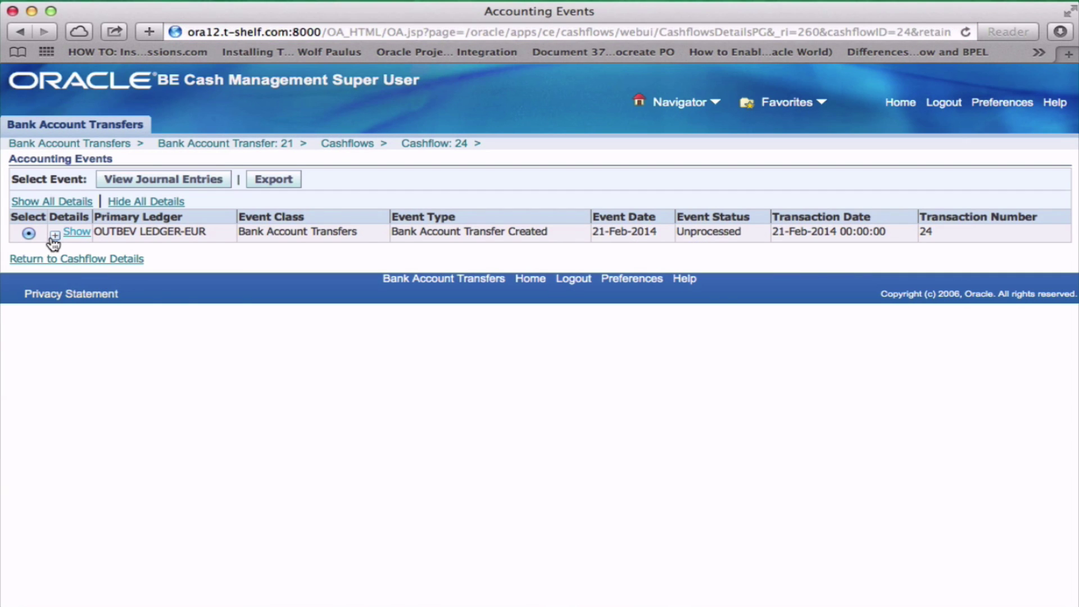
pyautogui.click(53, 239)
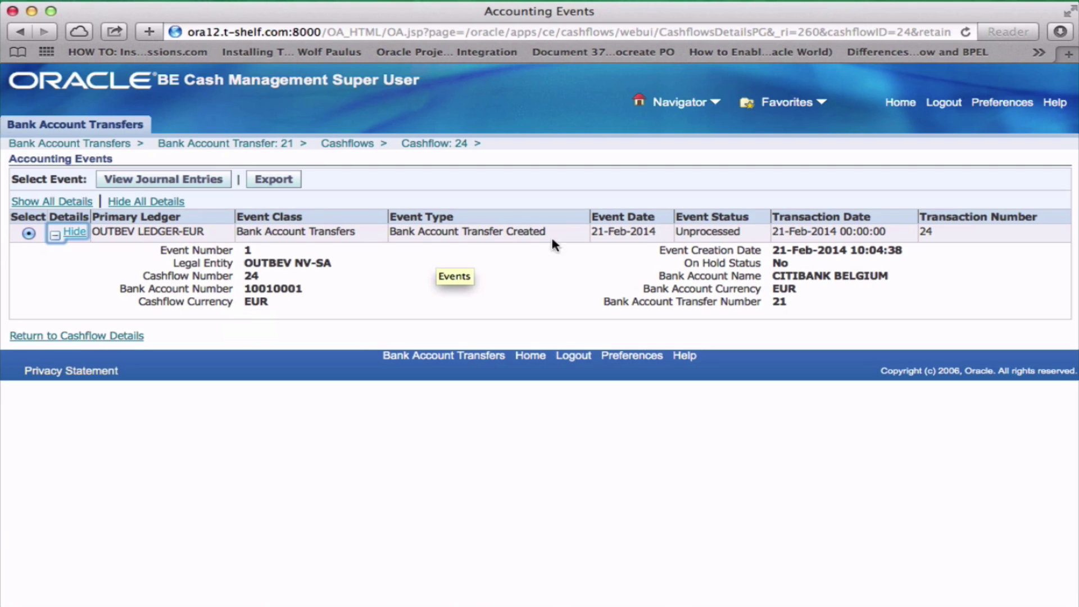
pyautogui.moveTo(747, 231); pyautogui.dragTo(657, 233)
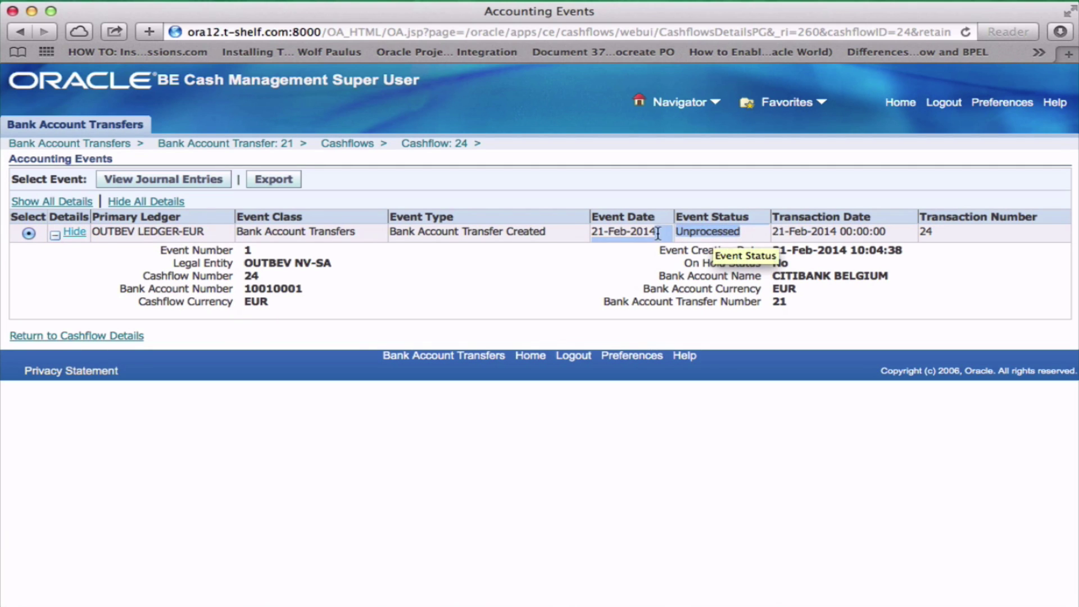
pyautogui.click(198, 187)
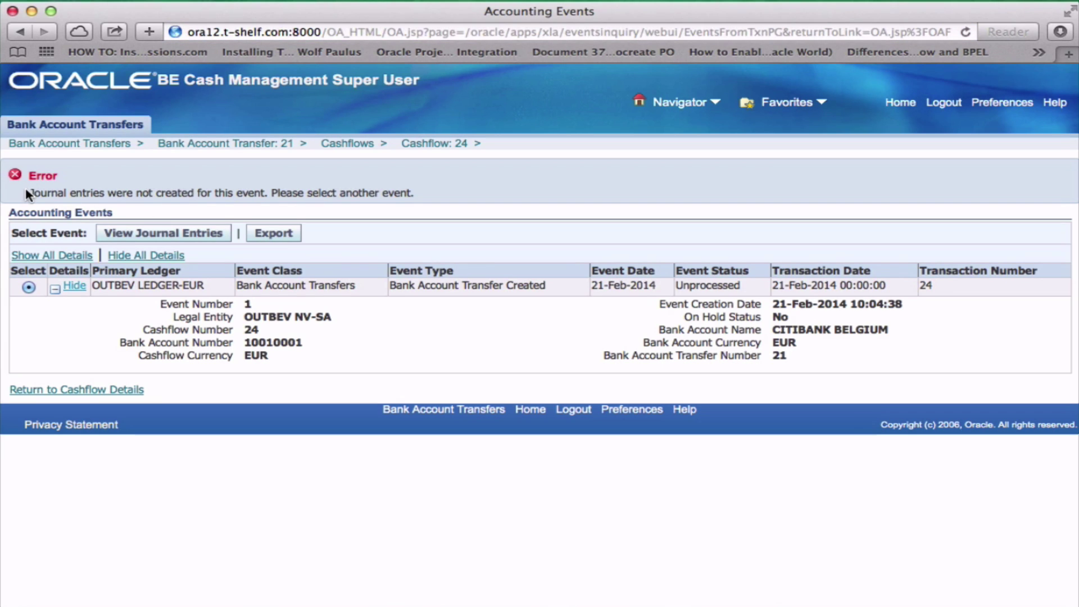
pyautogui.moveTo(27, 193); pyautogui.dragTo(420, 197)
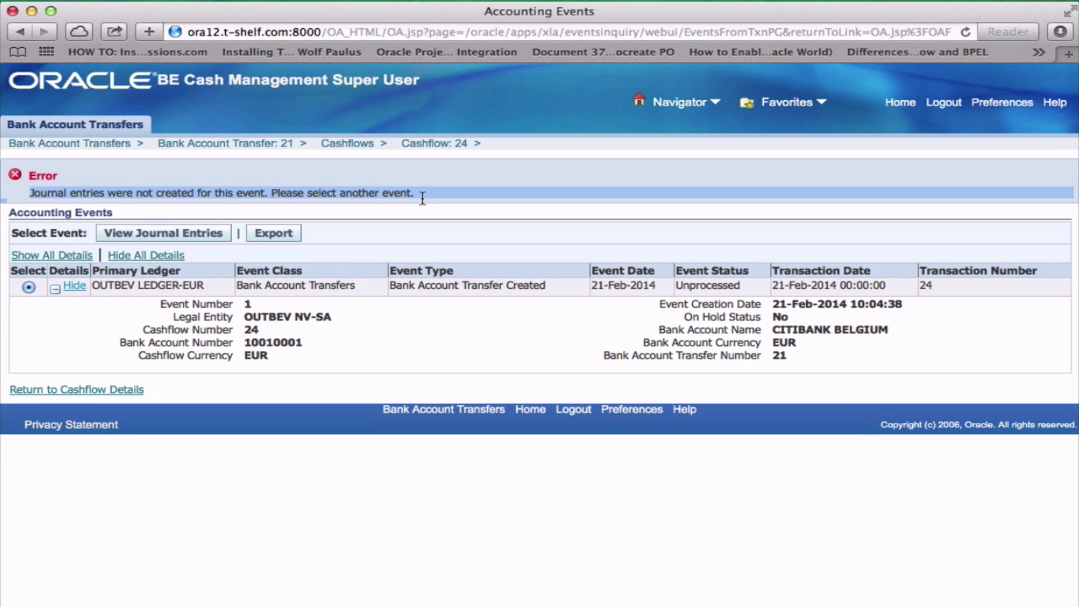
# Step: Go back through Bank Account Transfers to Home and start a new Single Request
pyautogui.click(69, 145)
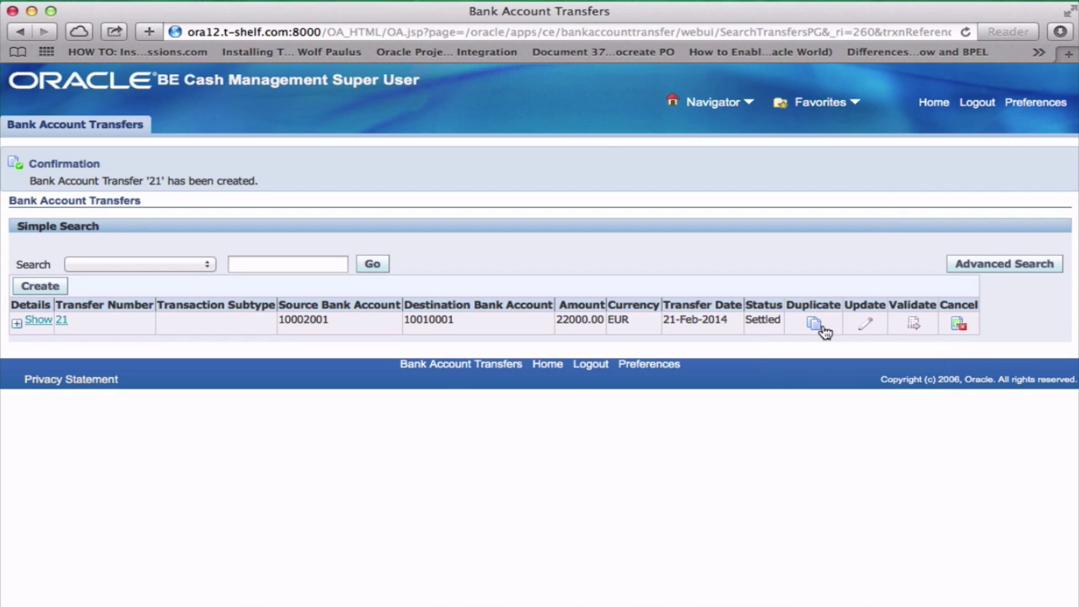
pyautogui.click(933, 103)
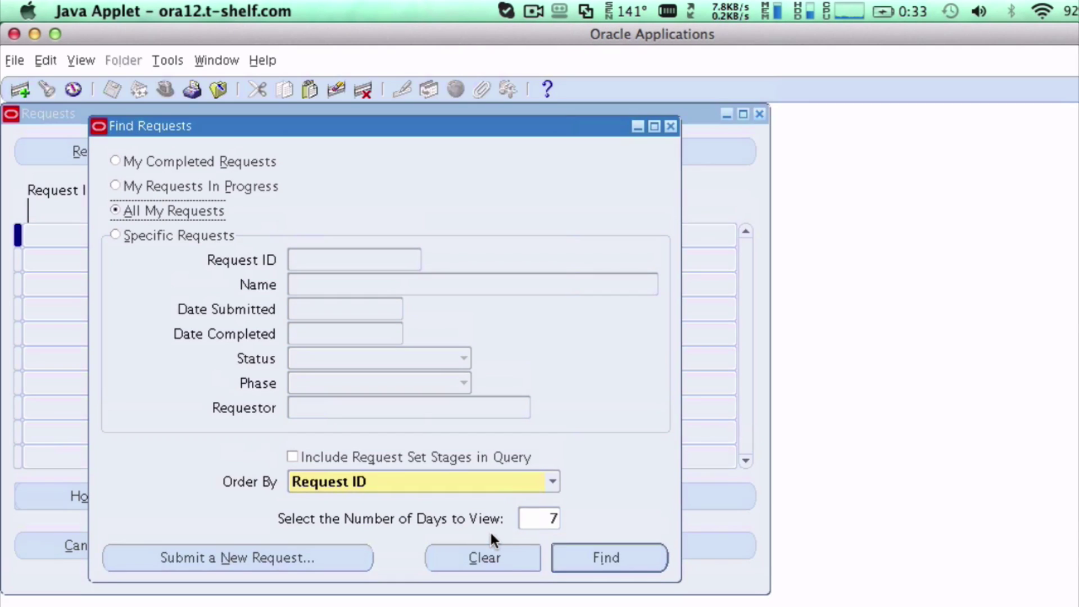
pyautogui.click(290, 552)
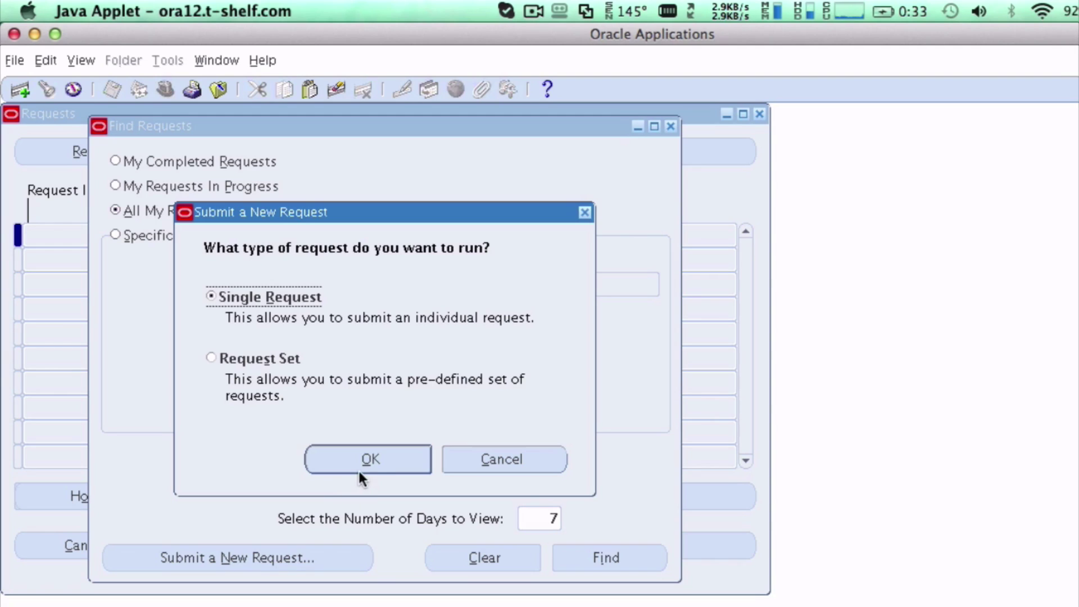
pyautogui.click(371, 460)
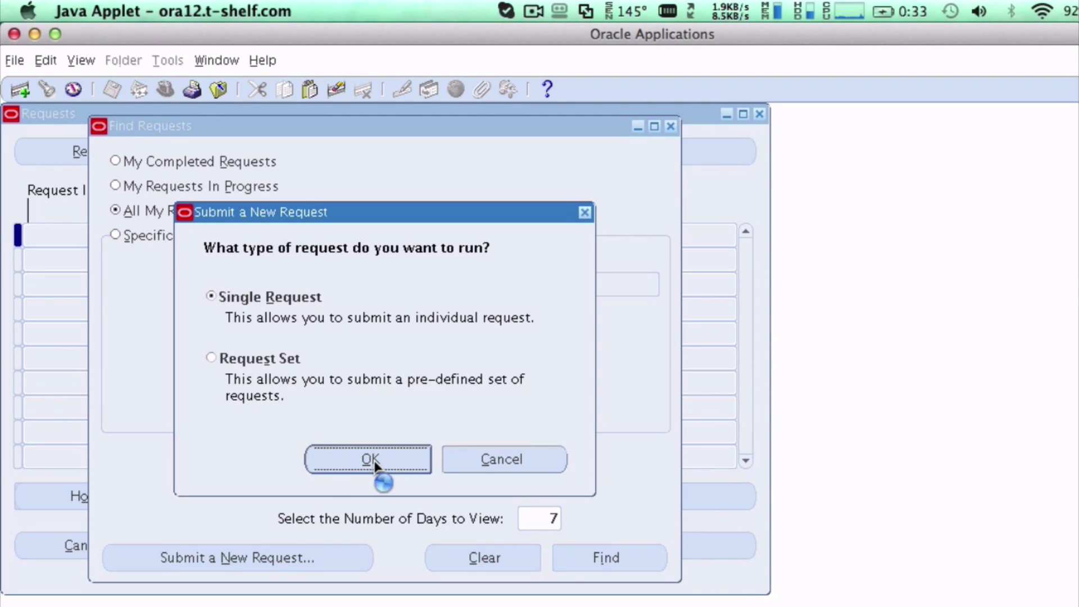
# Step: Choose the Create Accounting program for ledger OUTBEV LEDGER-EUR
pyautogui.write('create')
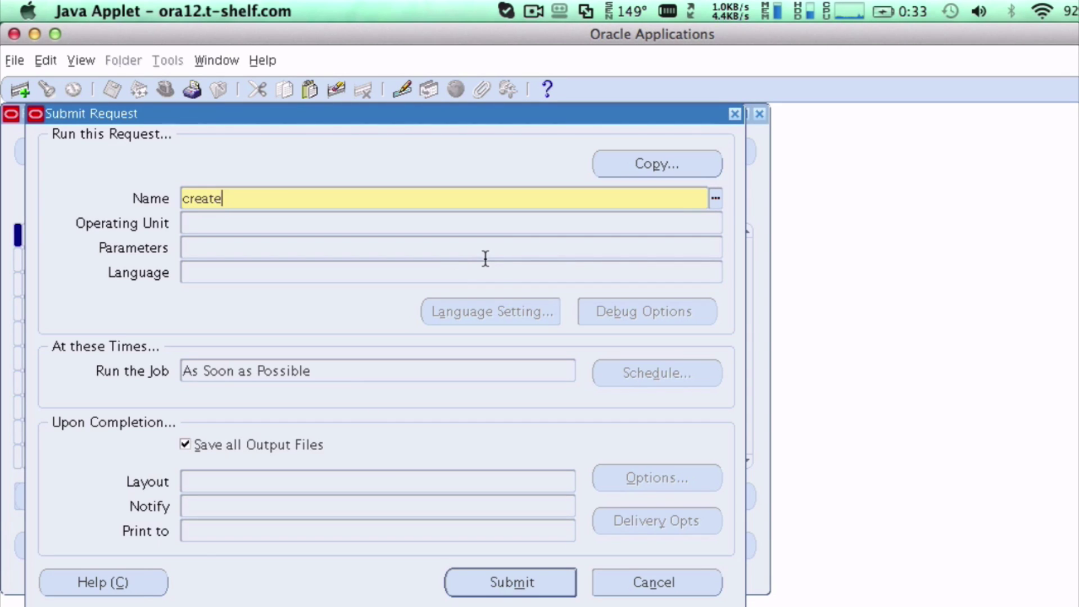
pyautogui.press('Tab')
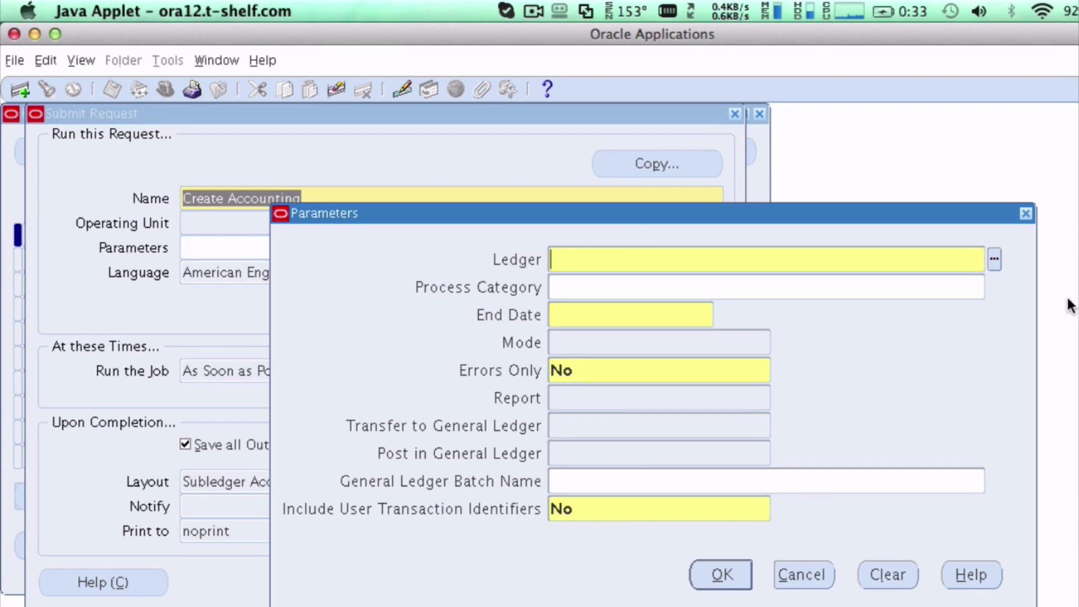
pyautogui.write('ou')
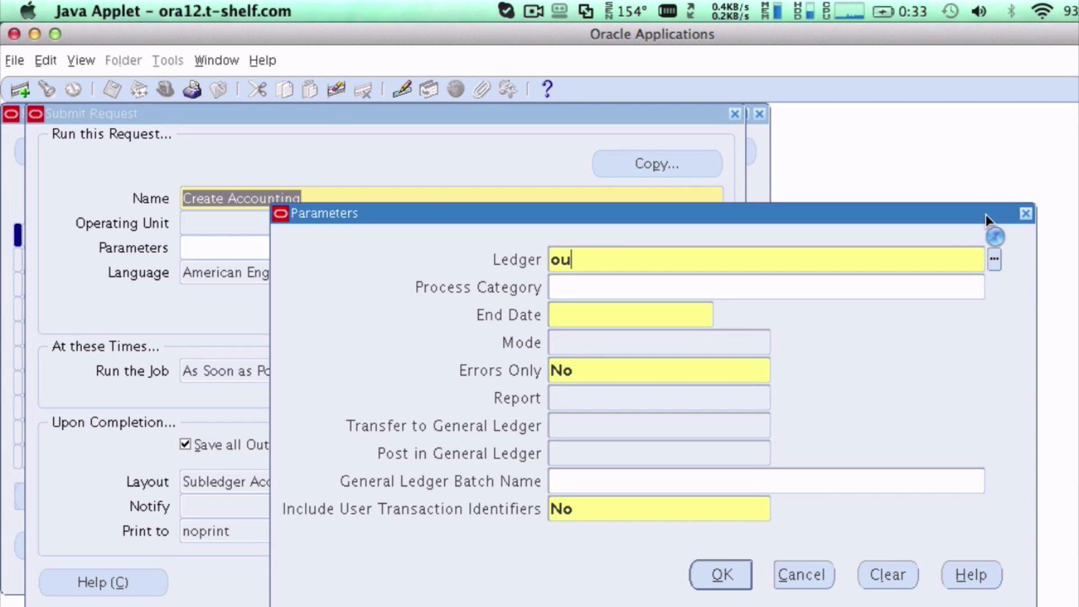
pyautogui.press('Tab')
pyautogui.press('Tab')
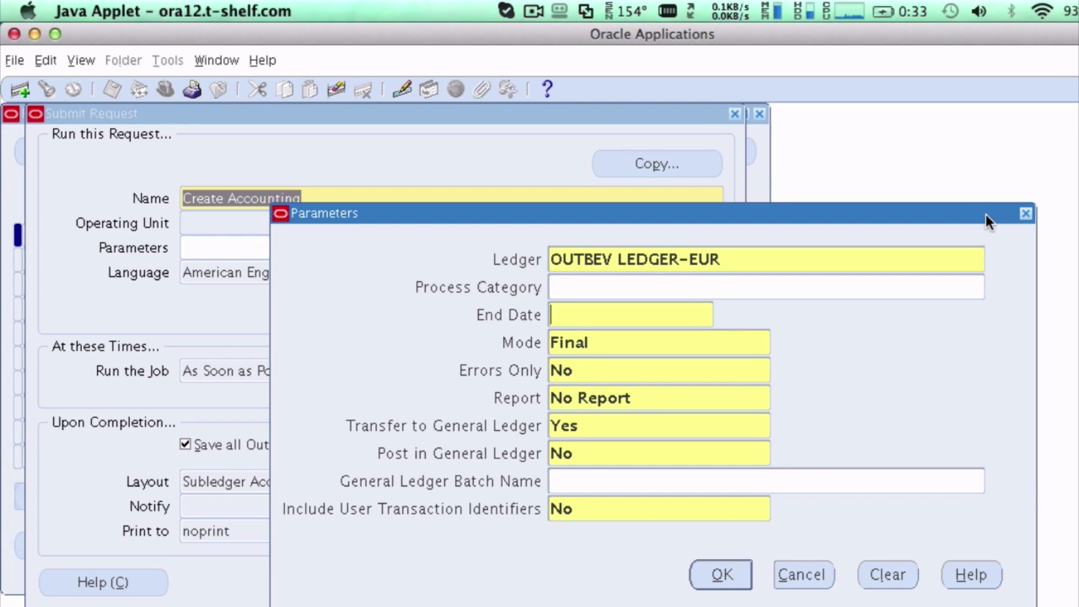
# Step: Set end date 21-FEB-2014, report level Detail, and Post in General Ledger to Yes
pyautogui.write('21-feb')
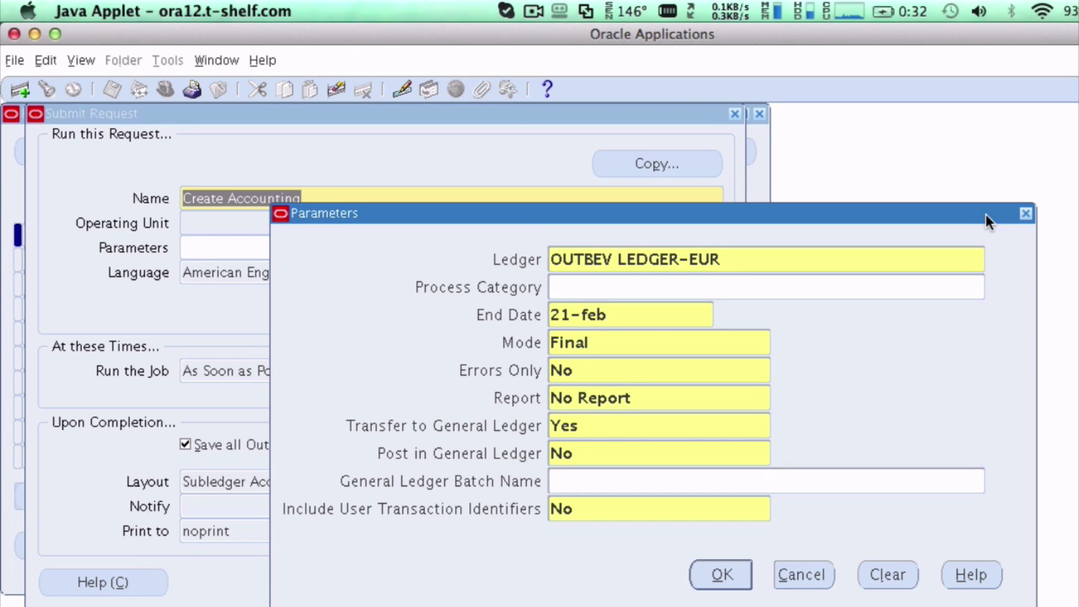
pyautogui.write('-14')
pyautogui.press('Tab')
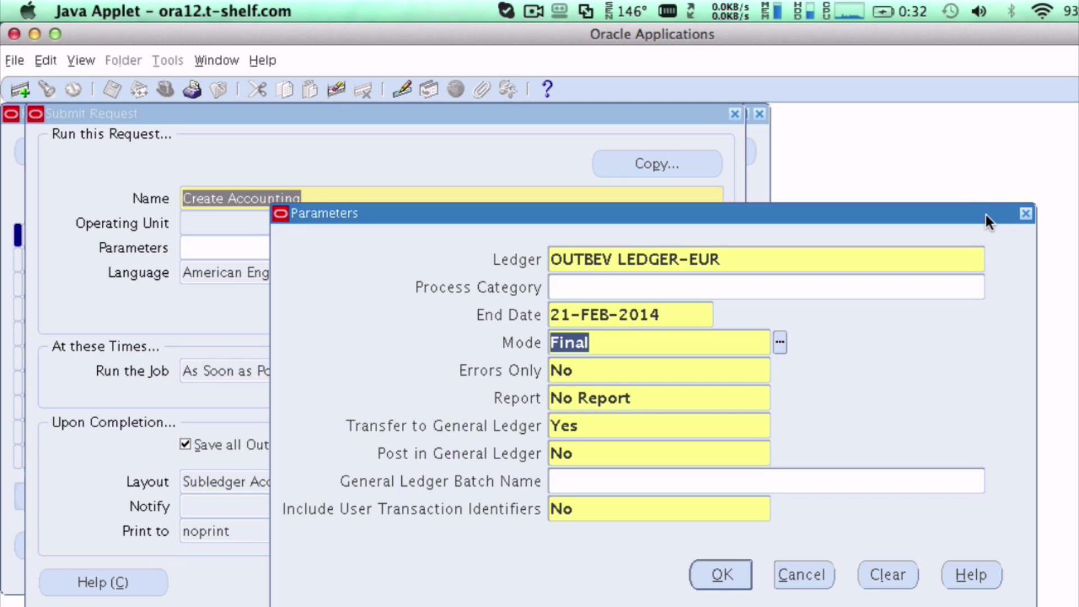
pyautogui.press('Tab')
pyautogui.press('Tab')
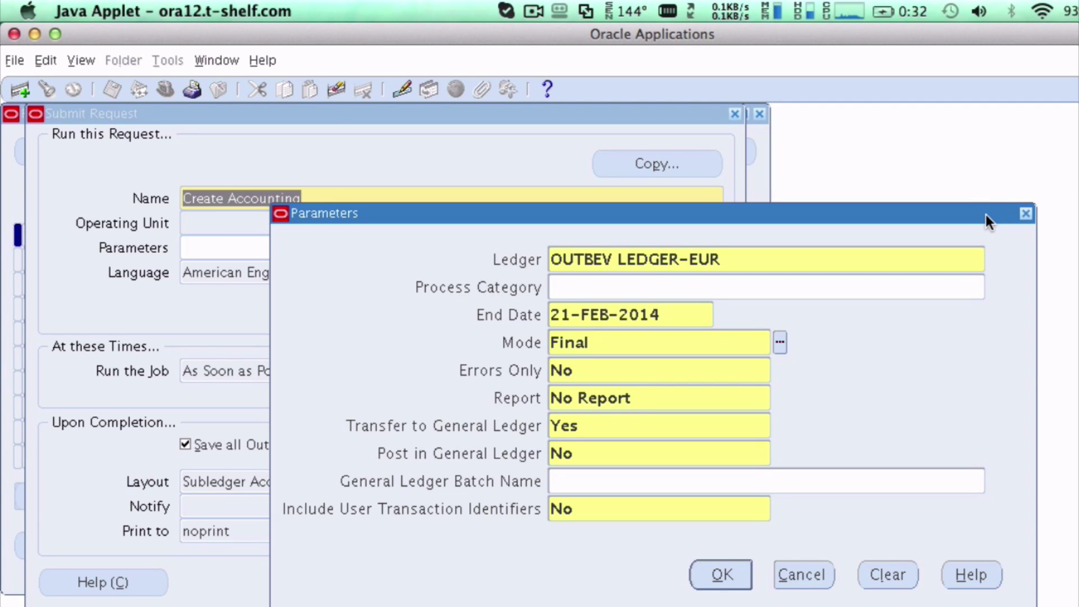
pyautogui.write('D')
pyautogui.press('Tab')
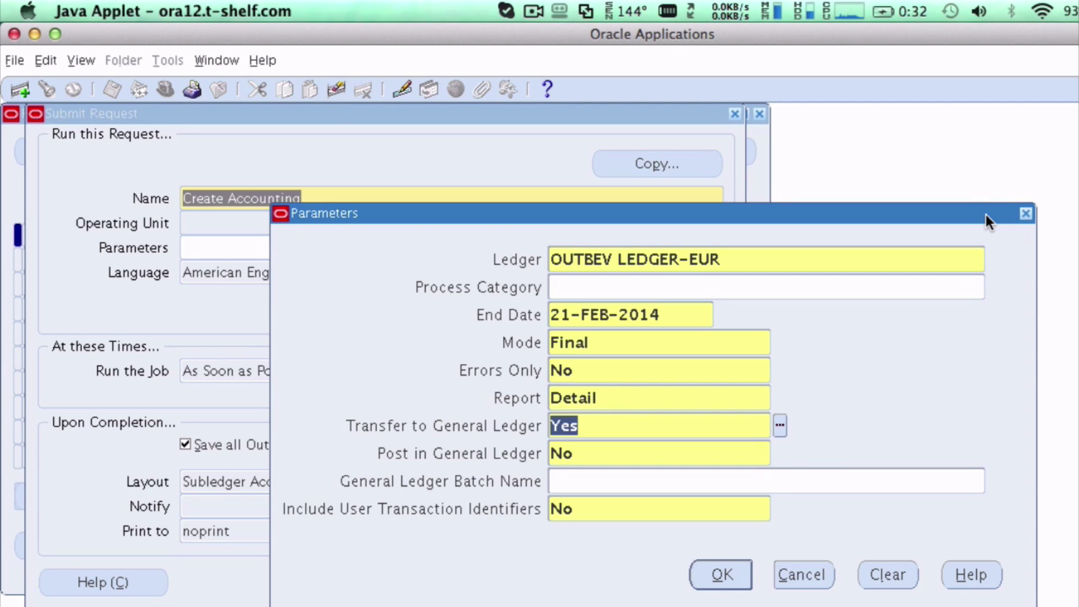
pyautogui.press('Tab')
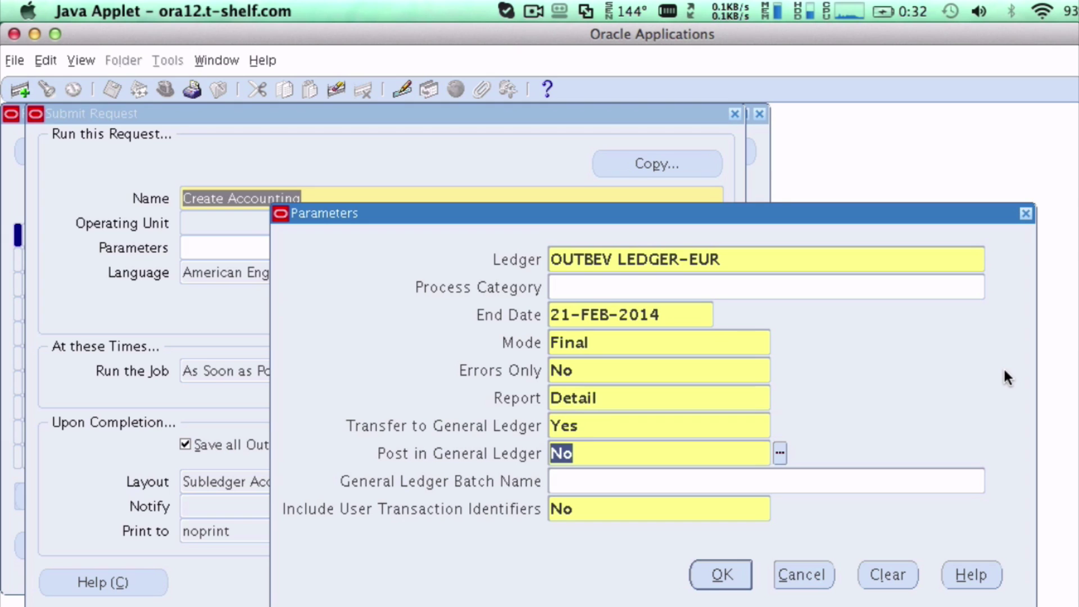
pyautogui.write('Y')
pyautogui.press('Tab')
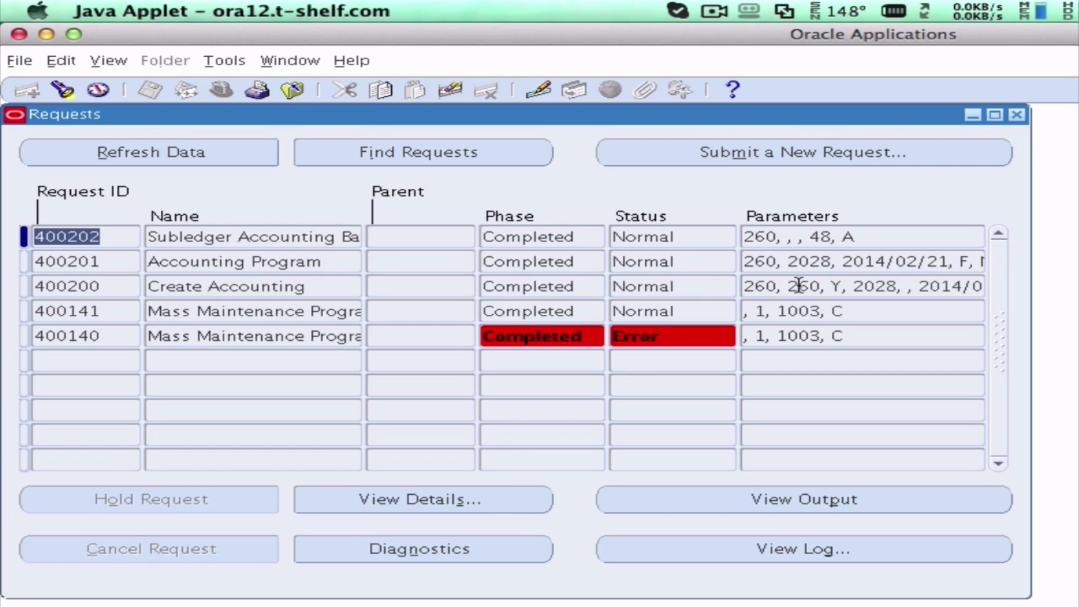
# Step: Open the Create Accounting request's output after dismissing request 400202's empty-output note
pyautogui.click(815, 500)
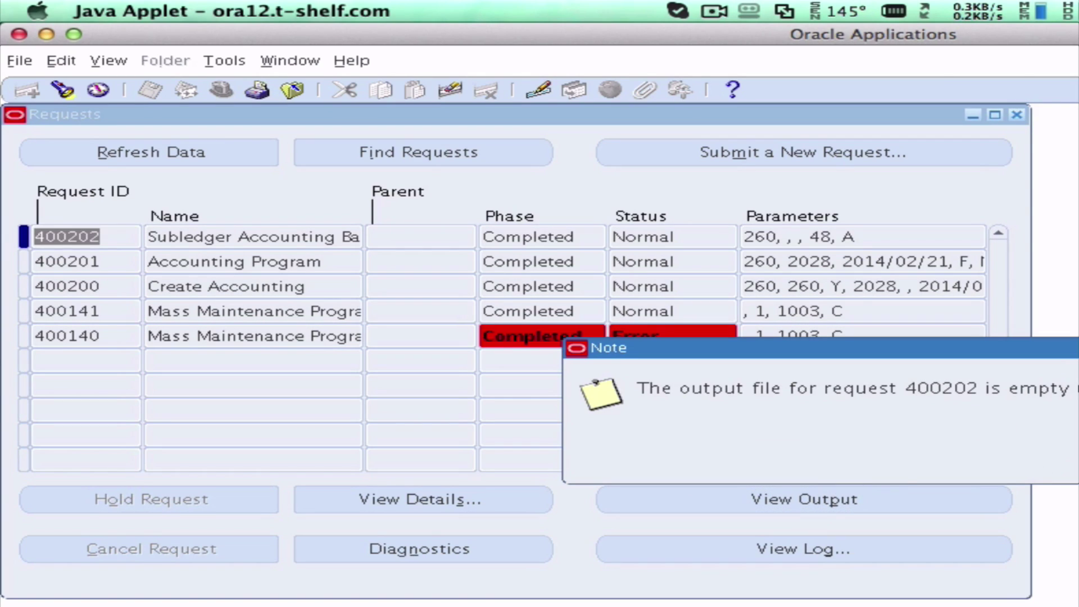
pyautogui.press('Return')
pyautogui.click(302, 285)
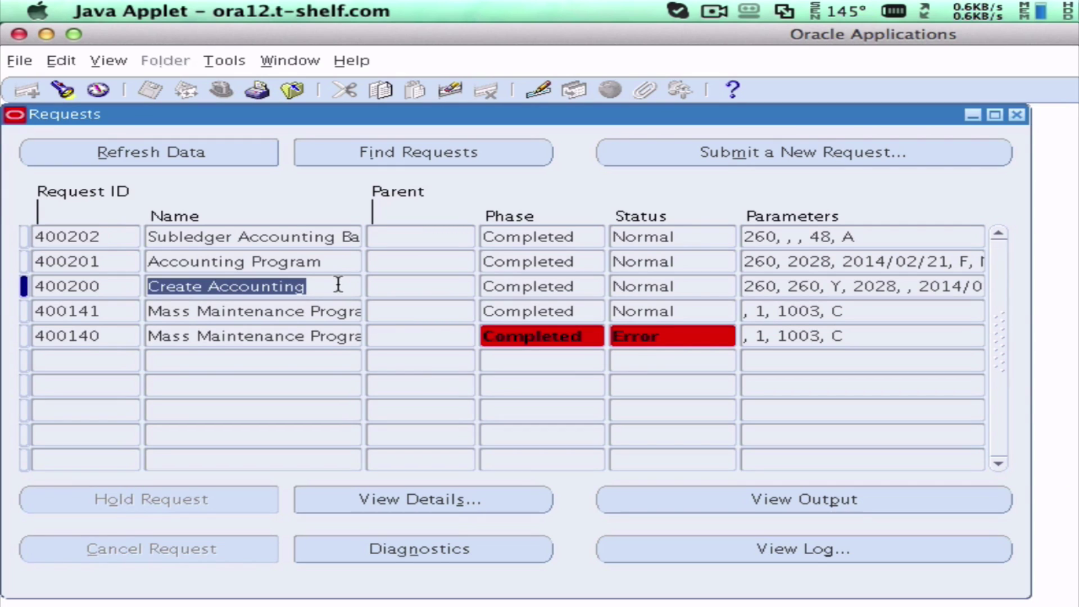
pyautogui.click(890, 487)
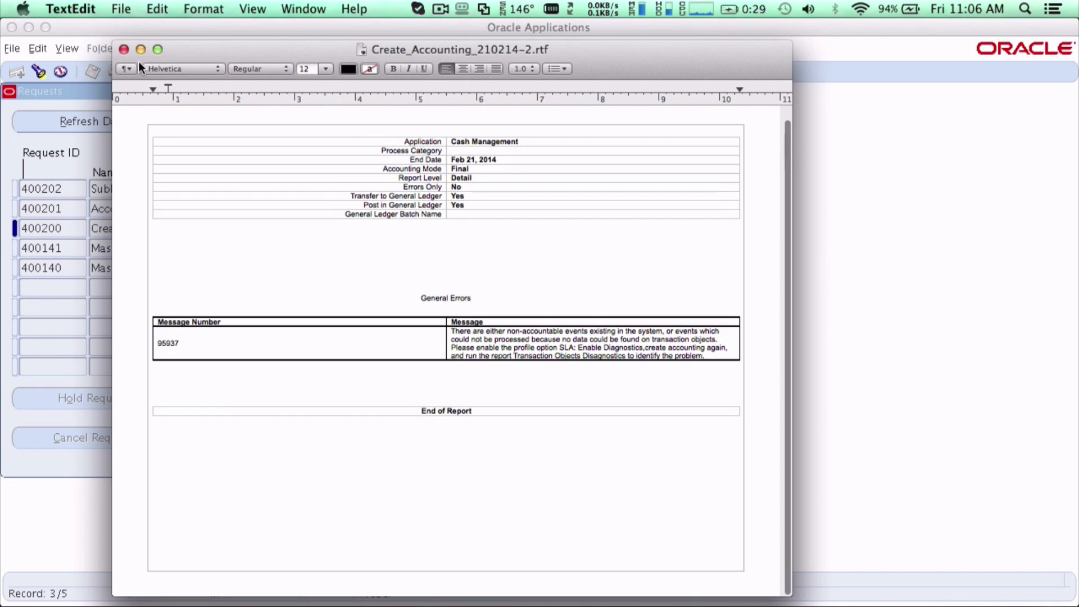
# Step: Close the Create Accounting report and refresh the Requests list
pyautogui.click(126, 47)
pyautogui.click(127, 123)
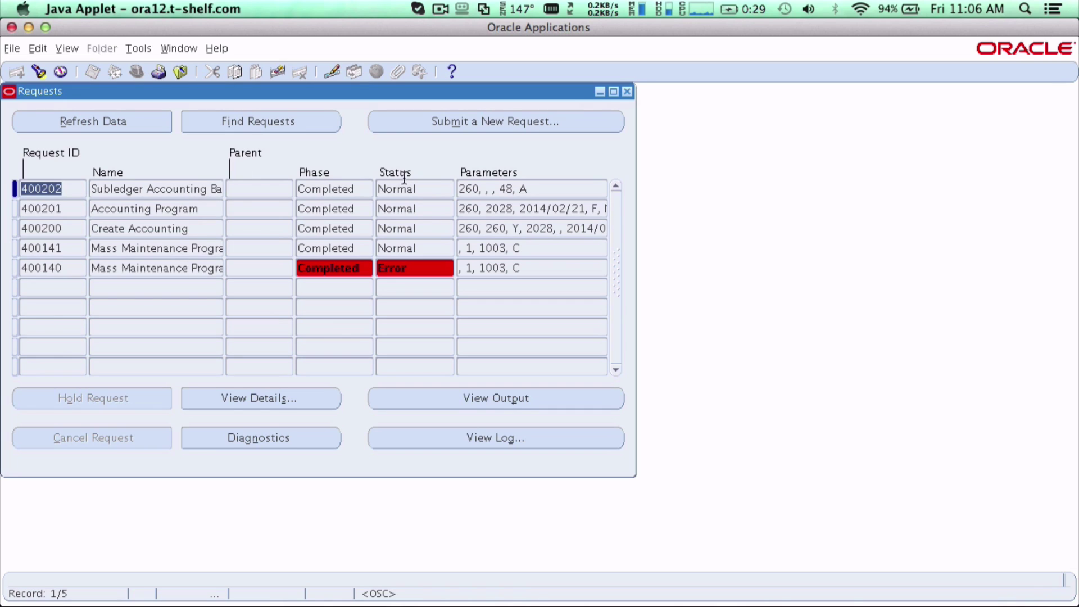
# Step: Close Requests and open bank account transfer 21 from the Bank Account Transfers page
pyautogui.click(627, 92)
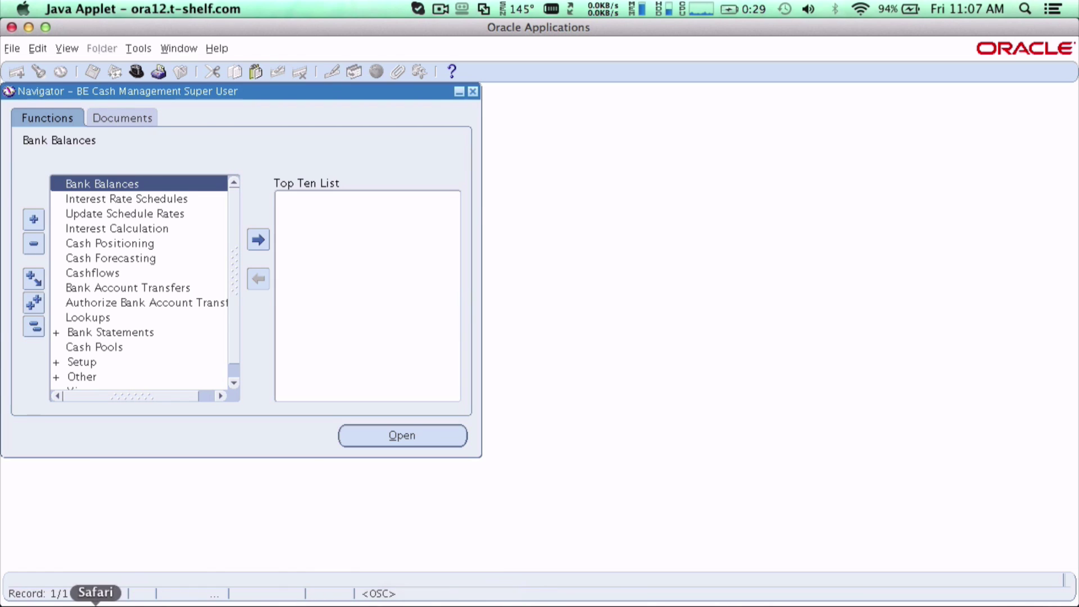
pyautogui.click(96, 603)
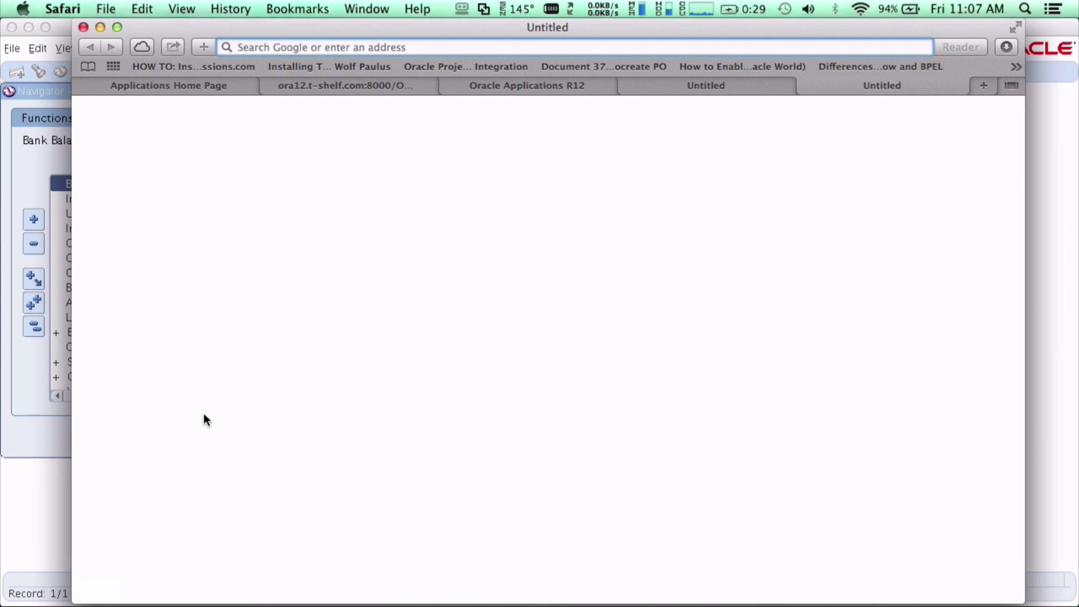
pyautogui.click(204, 88)
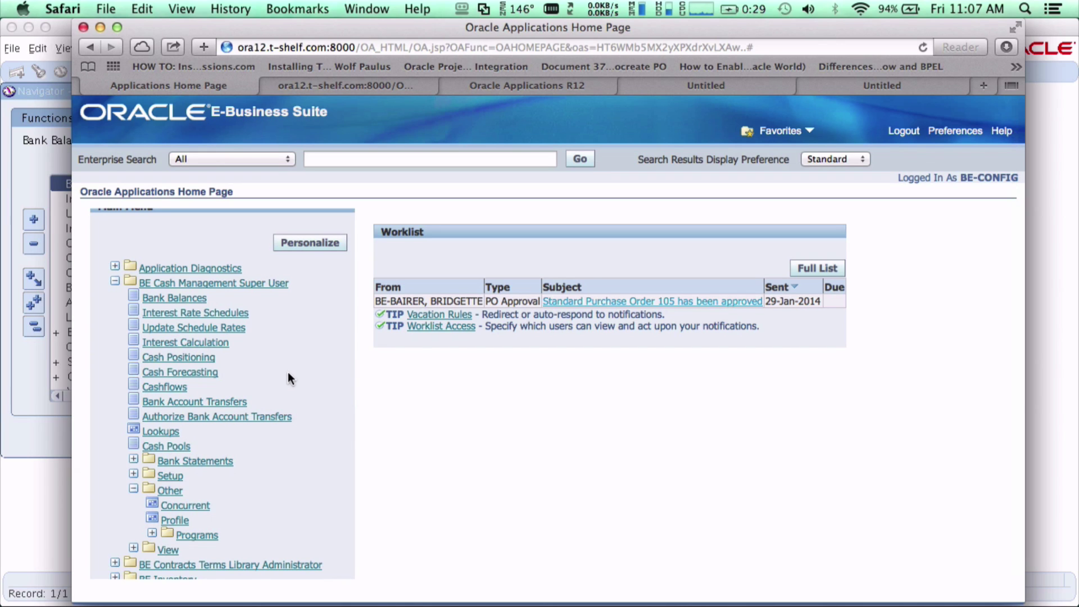
pyautogui.click(236, 402)
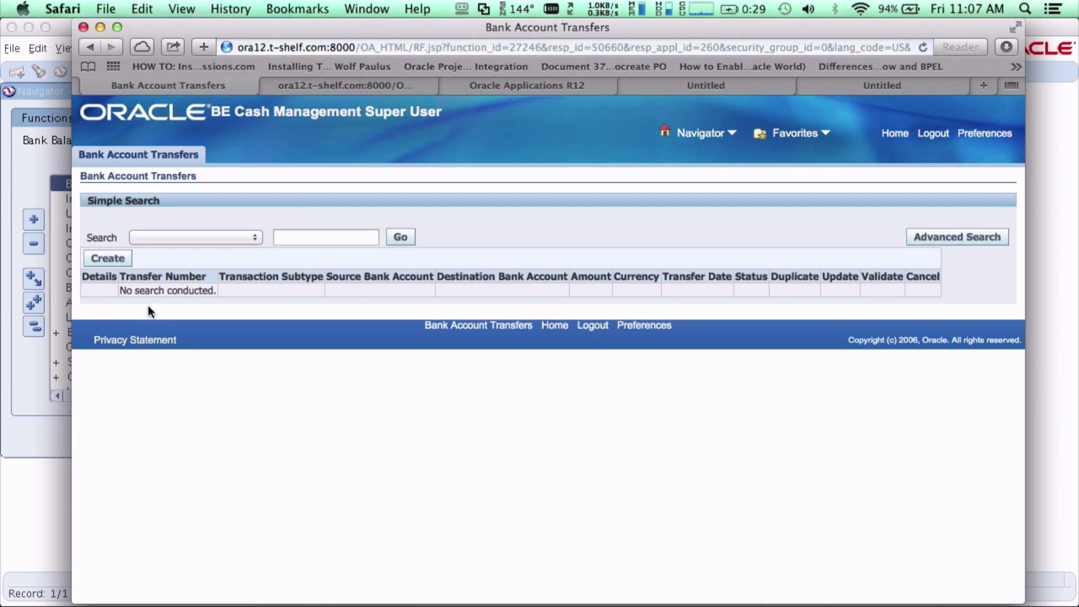
pyautogui.click(400, 239)
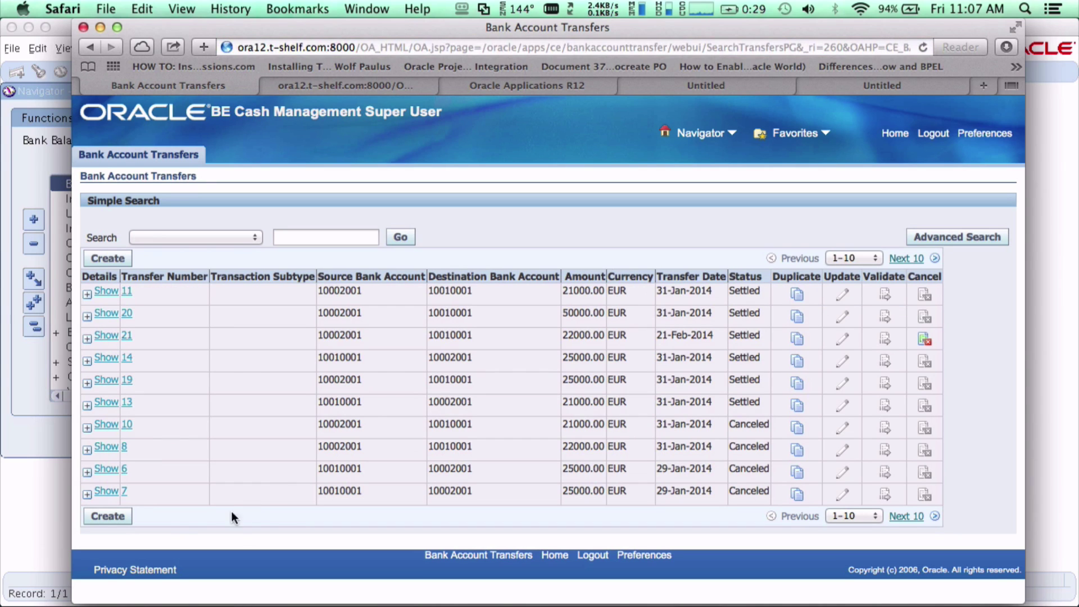
pyautogui.click(127, 336)
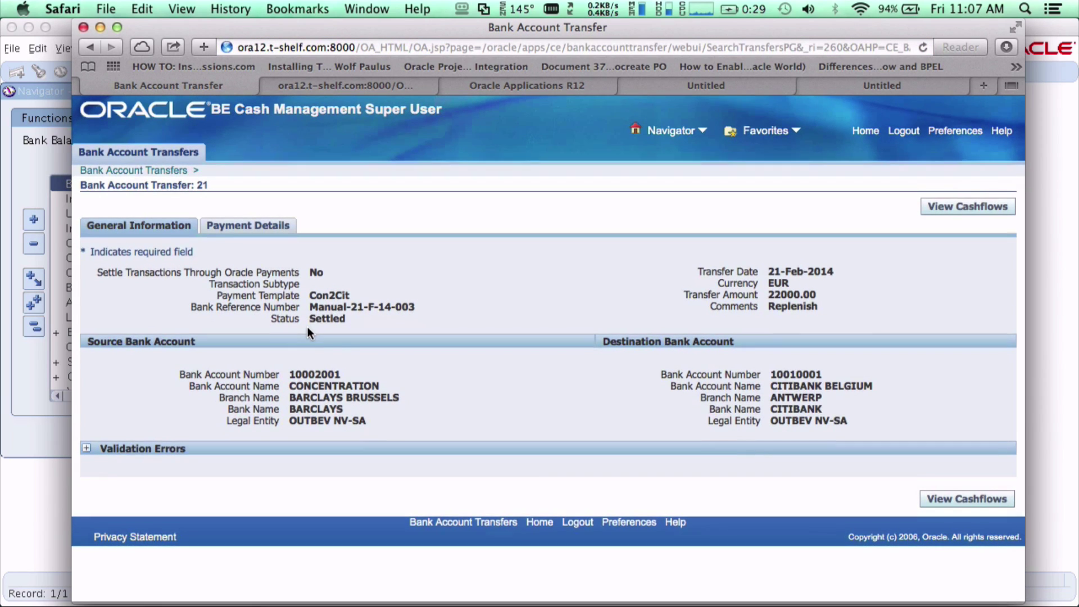
# Step: Confirm cashflow 24's accounting event reads Final Accounted and check its journal entries
pyautogui.click(966, 500)
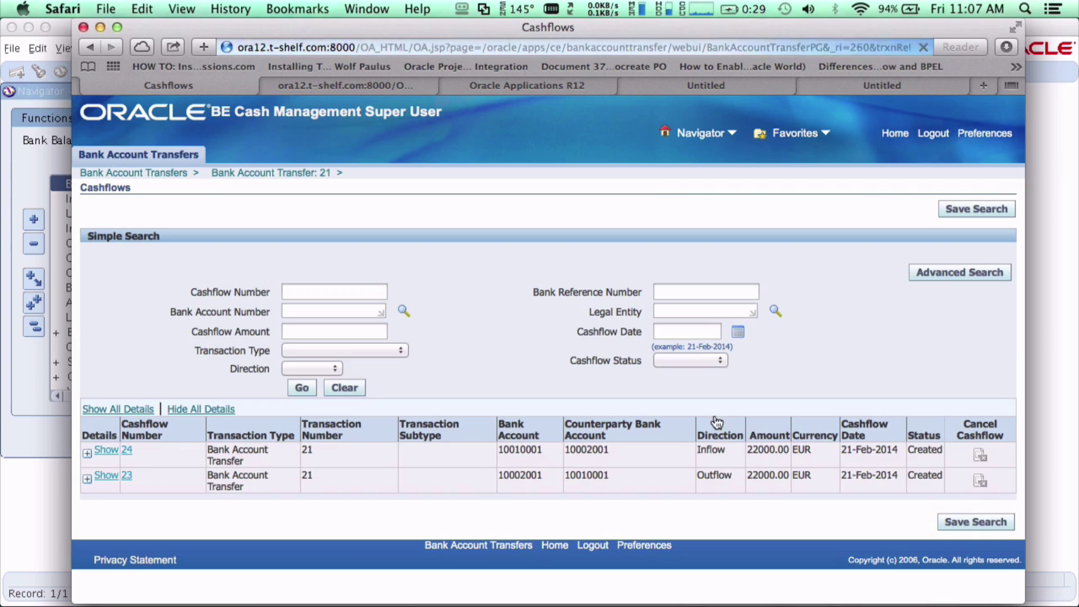
pyautogui.click(127, 452)
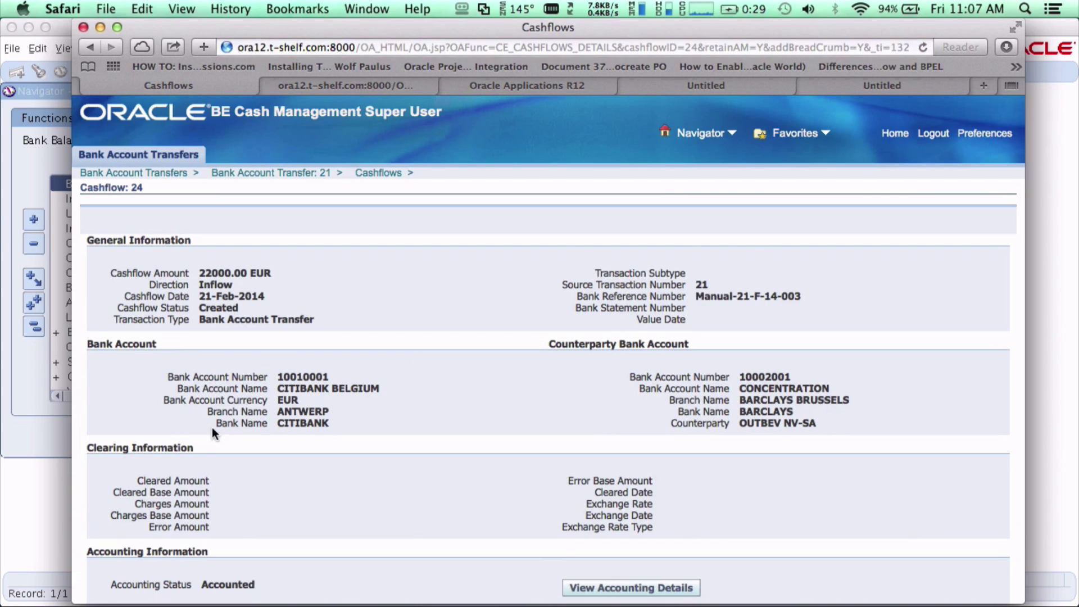
pyautogui.scroll(-2, 212, 427)
pyautogui.click(632, 523)
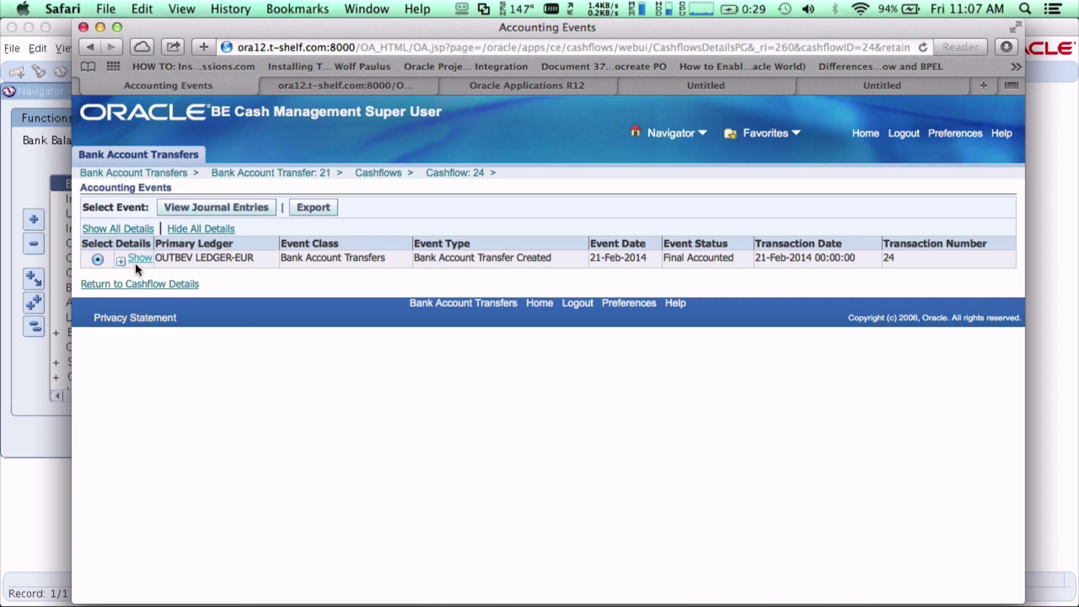
pyautogui.click(124, 271)
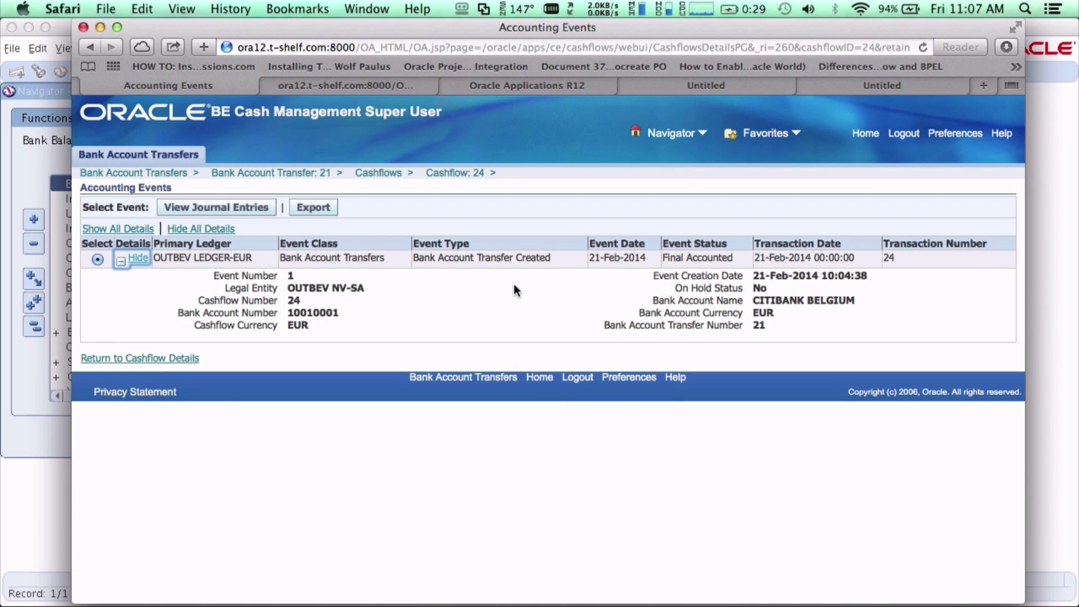
pyautogui.moveTo(736, 259); pyautogui.dragTo(667, 258)
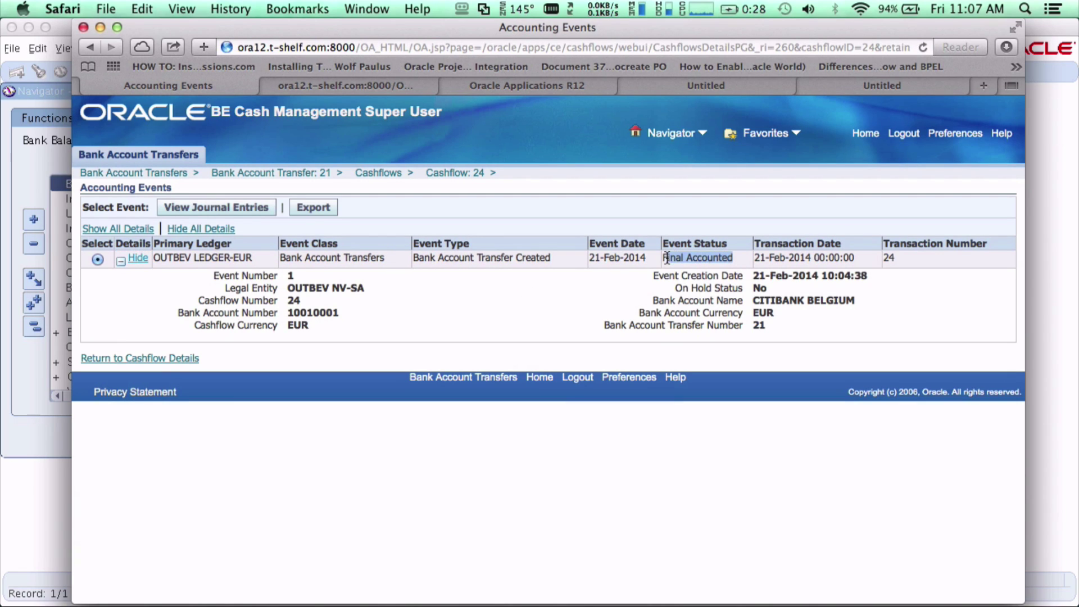
pyautogui.click(220, 212)
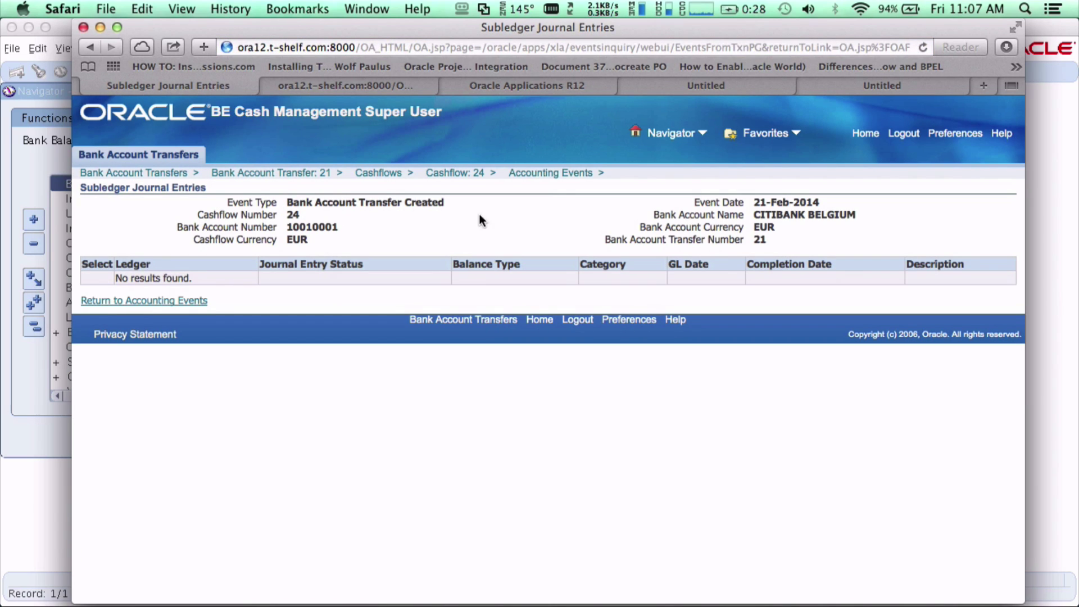
pyautogui.click(163, 173)
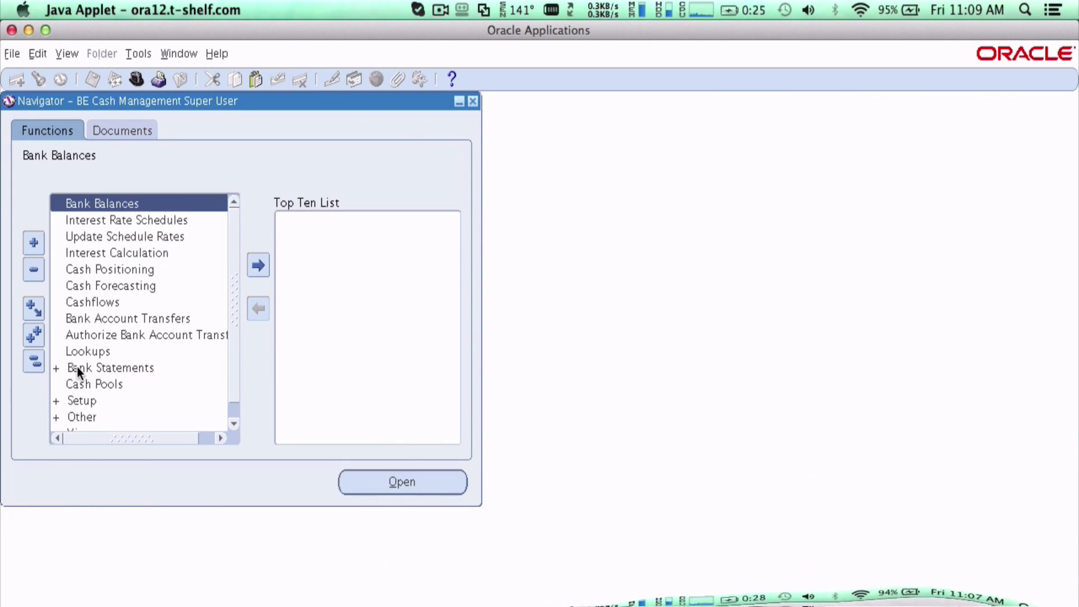
# Step: Open Clear Transactions under Bank Statements > Manual Clearing
pyautogui.doubleClick(77, 366)
pyautogui.scroll(-2, 106, 390)
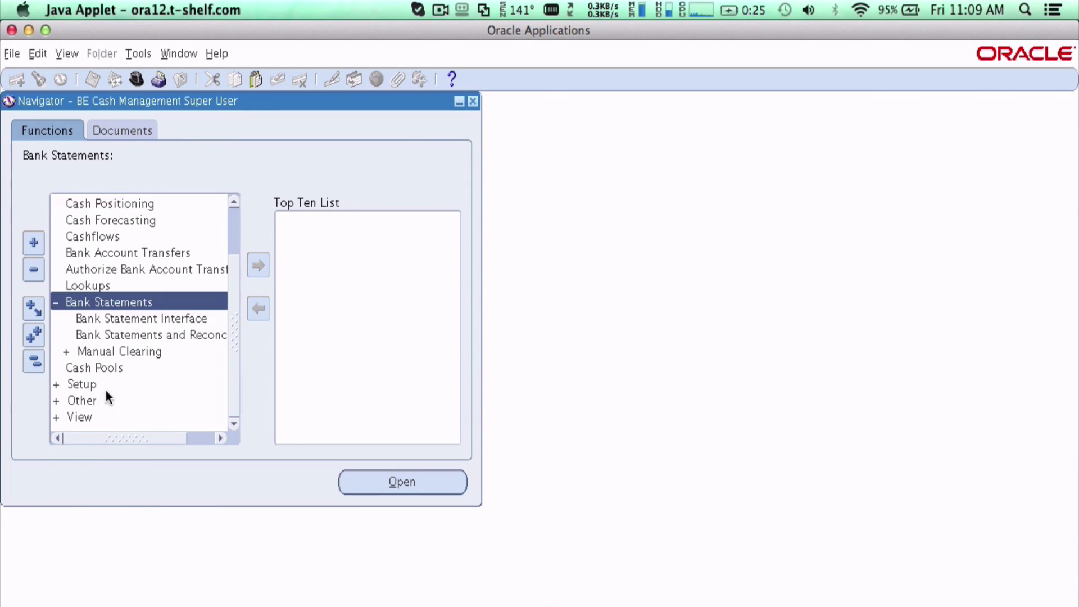
pyautogui.doubleClick(79, 352)
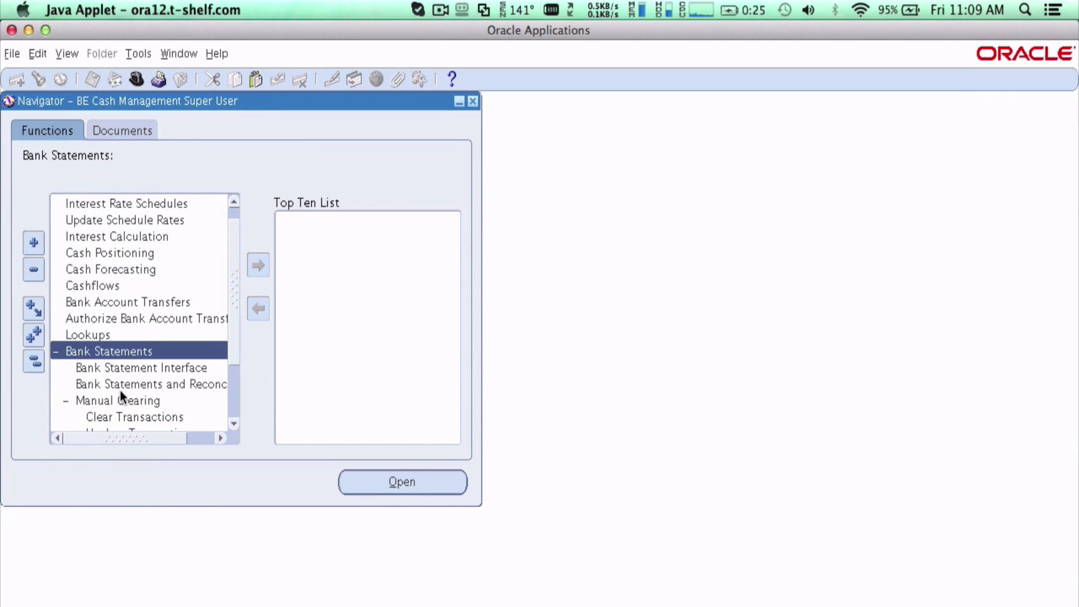
pyautogui.scroll(-3, 120, 389)
pyautogui.doubleClick(165, 335)
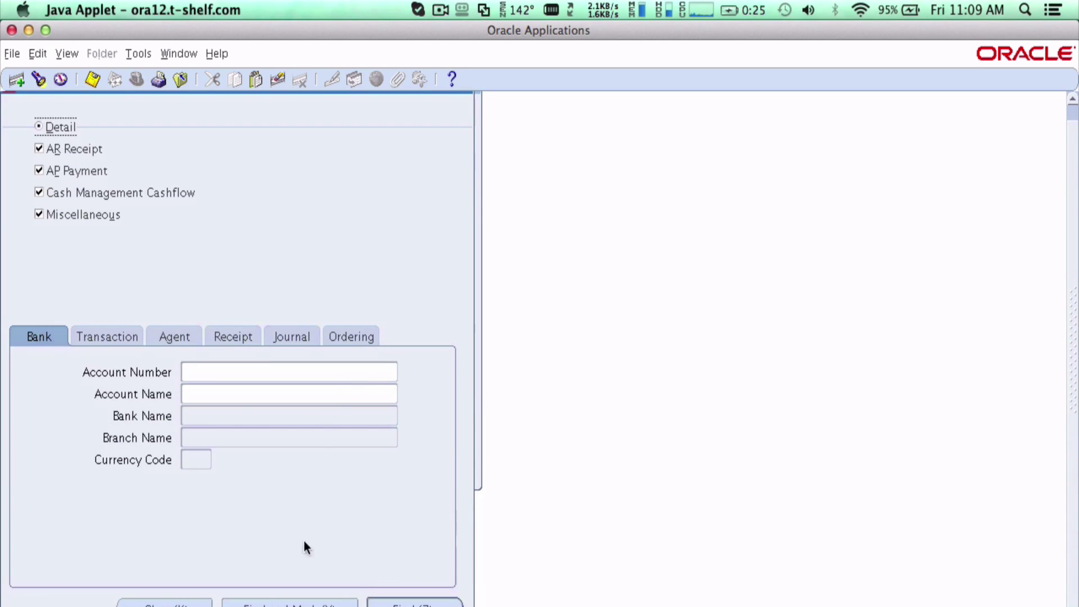
# Step: Find and clear the 22000.00 EUR payment on CONCENTRATION account 10002001
pyautogui.click(224, 373)
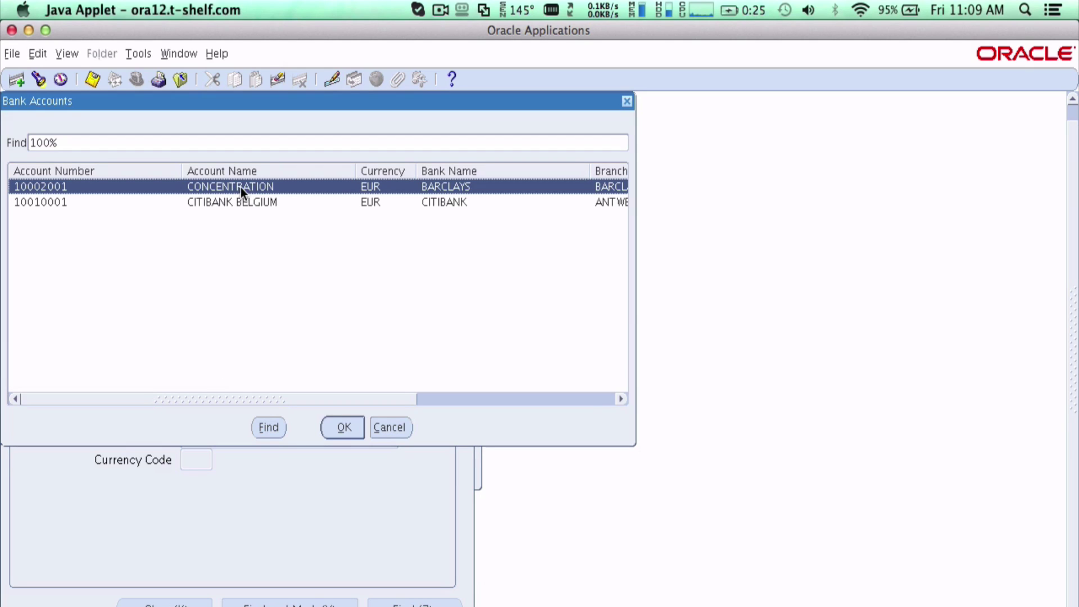
pyautogui.click(345, 423)
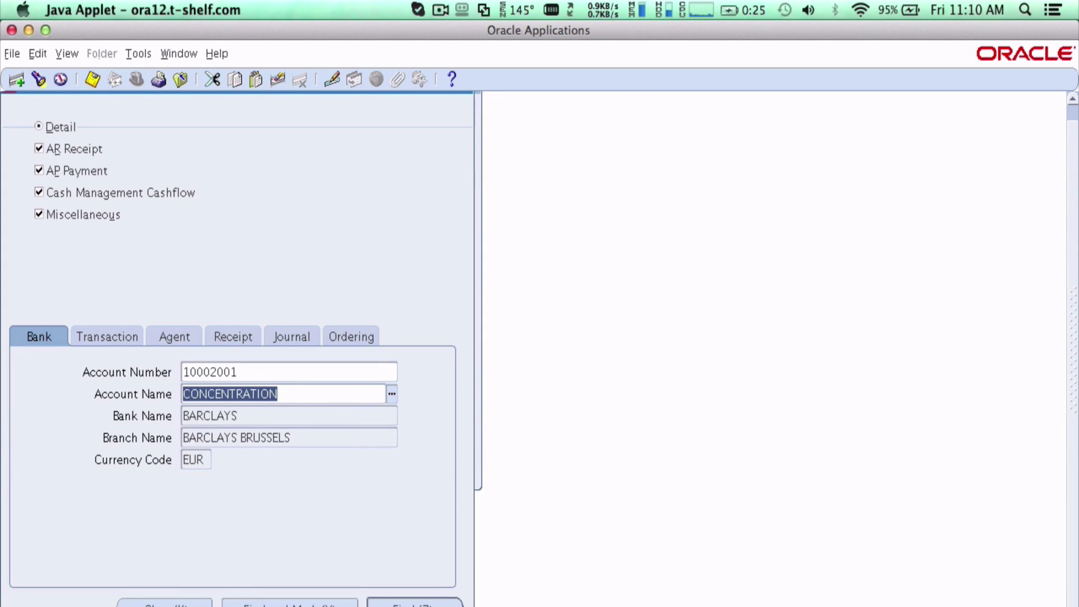
pyautogui.hotkey('alt', 'x')
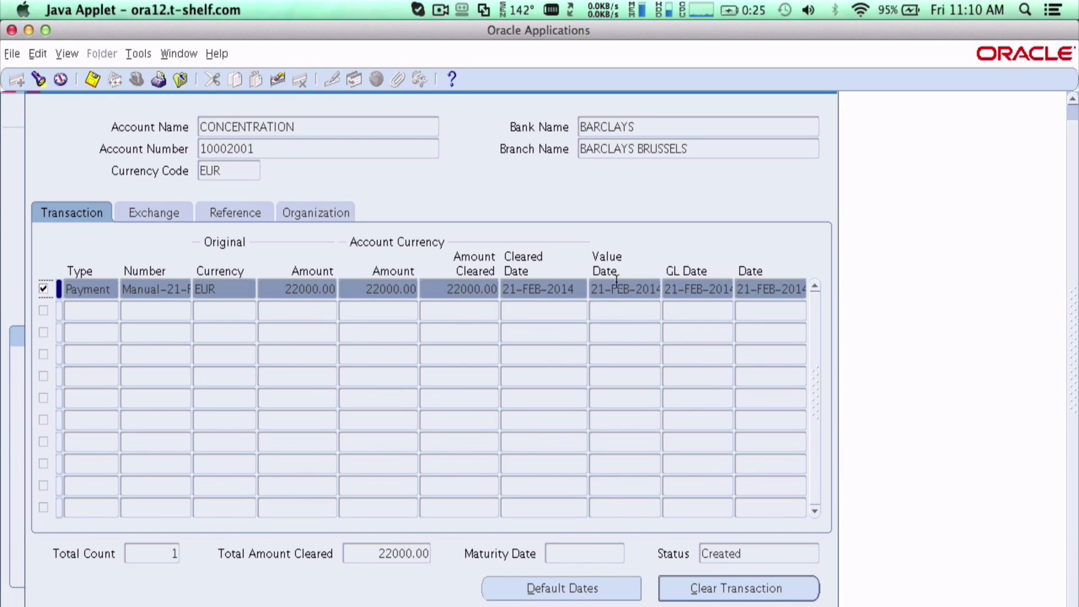
pyautogui.click(751, 590)
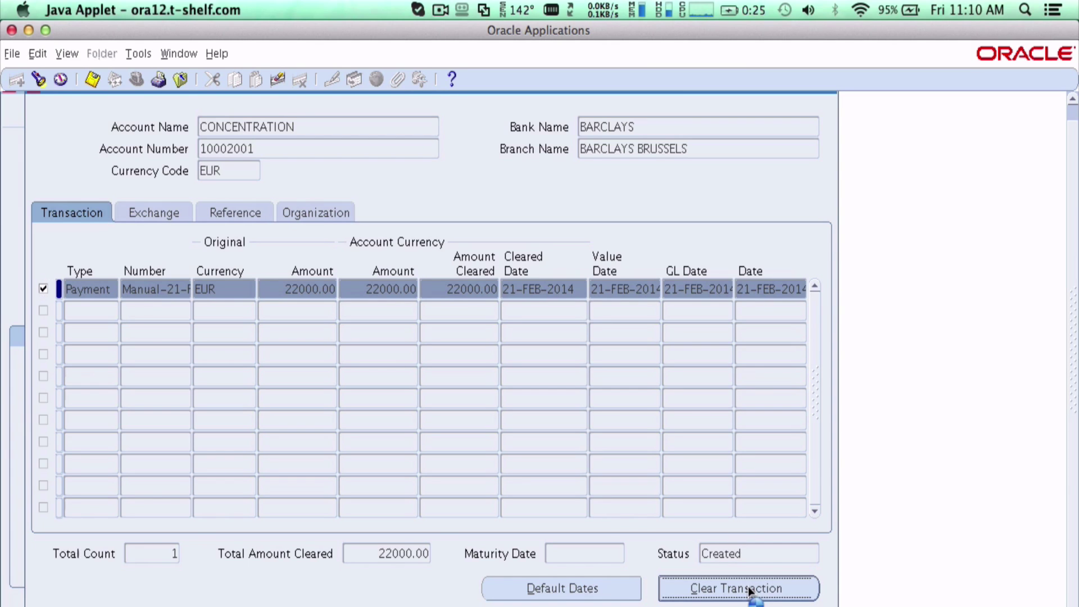
pyautogui.scroll(1, 826, 169)
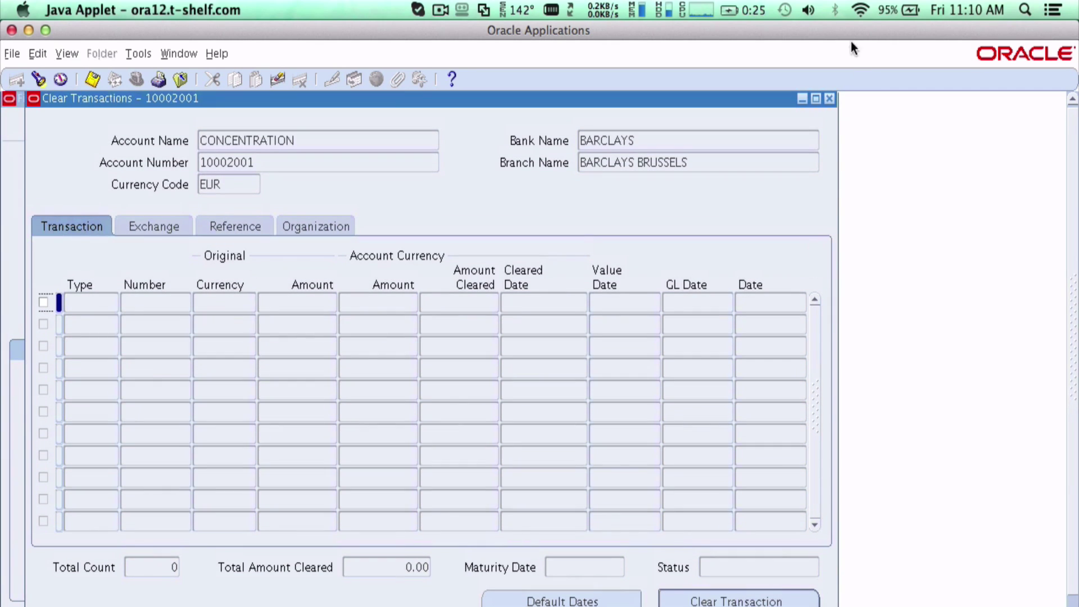
# Step: Close the cleared window and find transactions to clear for CITIBANK BELGIUM account 10010001
pyautogui.click(833, 99)
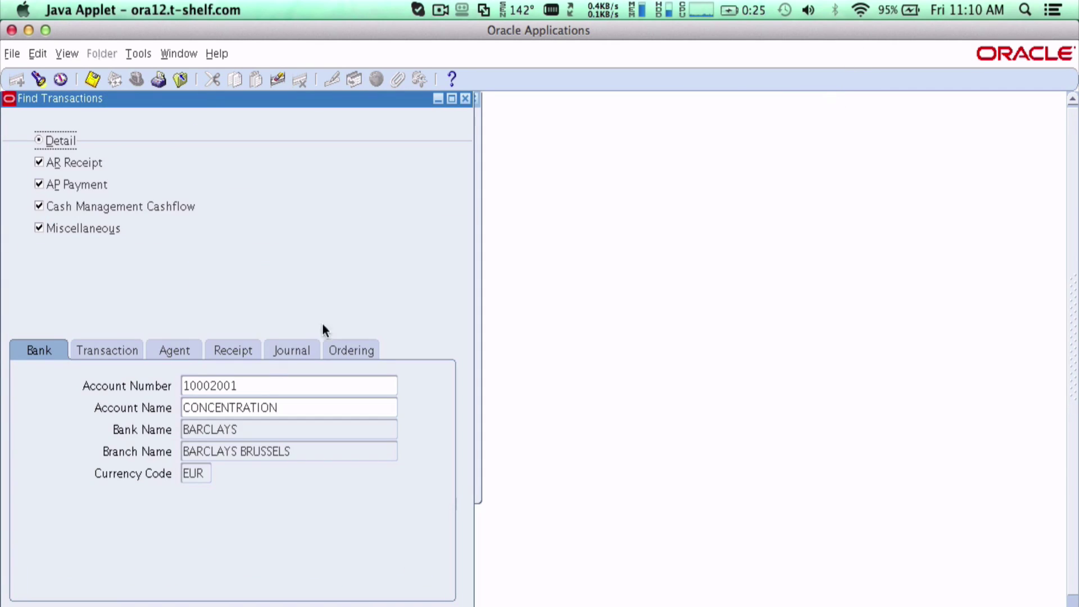
pyautogui.click(266, 386)
pyautogui.write('100')
pyautogui.press('Tab')
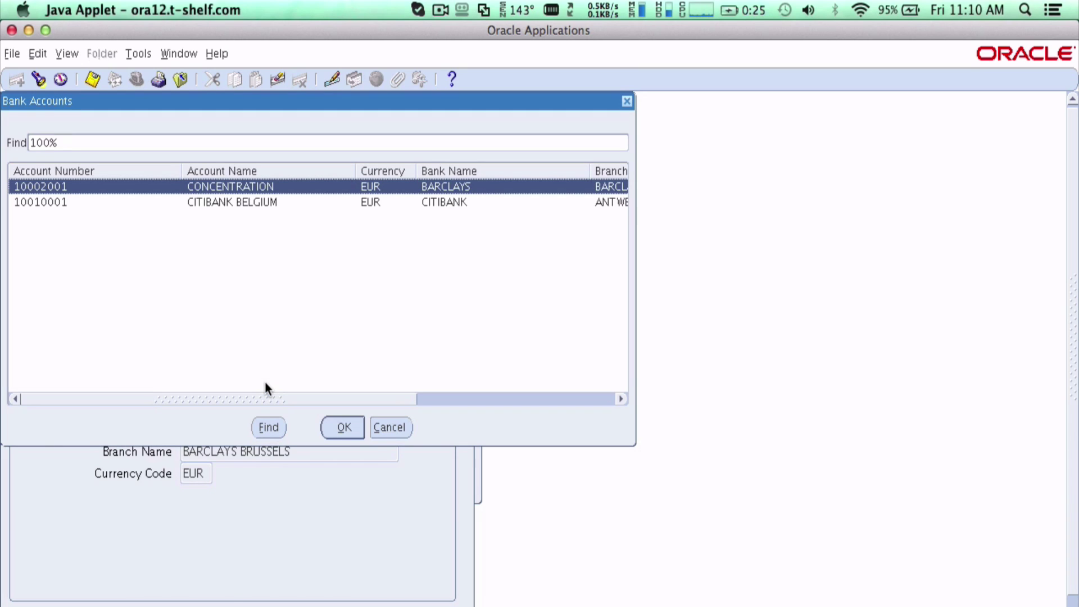
pyautogui.doubleClick(231, 202)
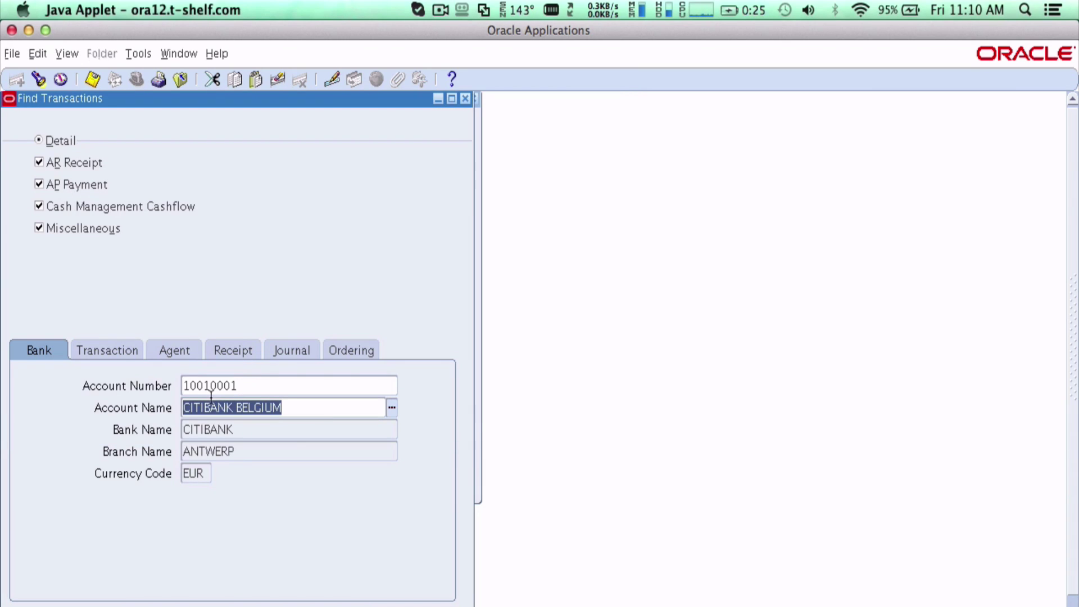
pyautogui.press('Return')
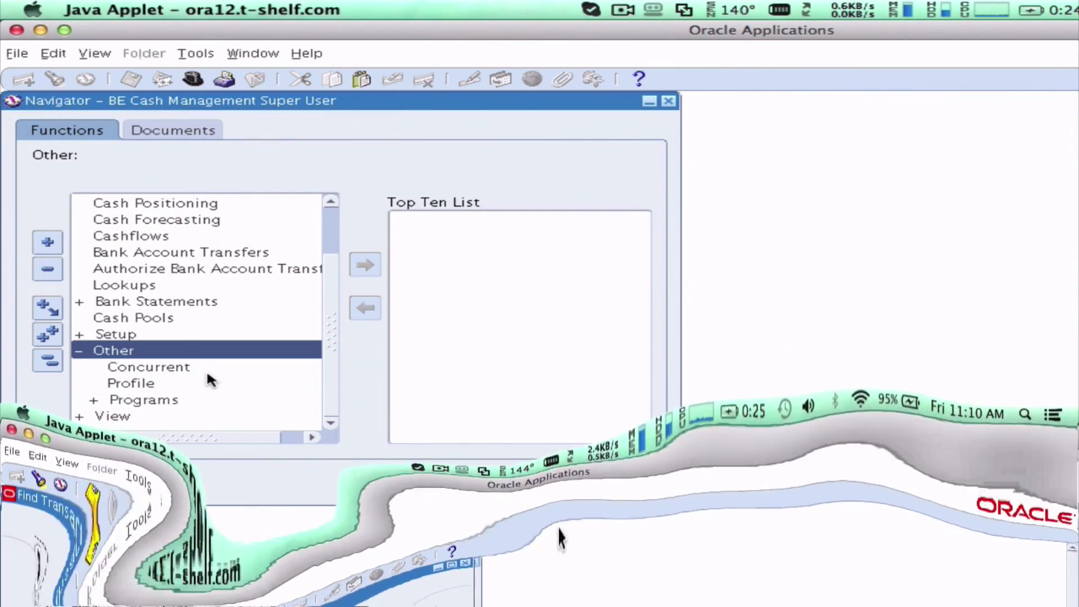
# Step: Open the Concurrent requests window and start a new Single Request
pyautogui.click(204, 365)
pyautogui.doubleClick(204, 365)
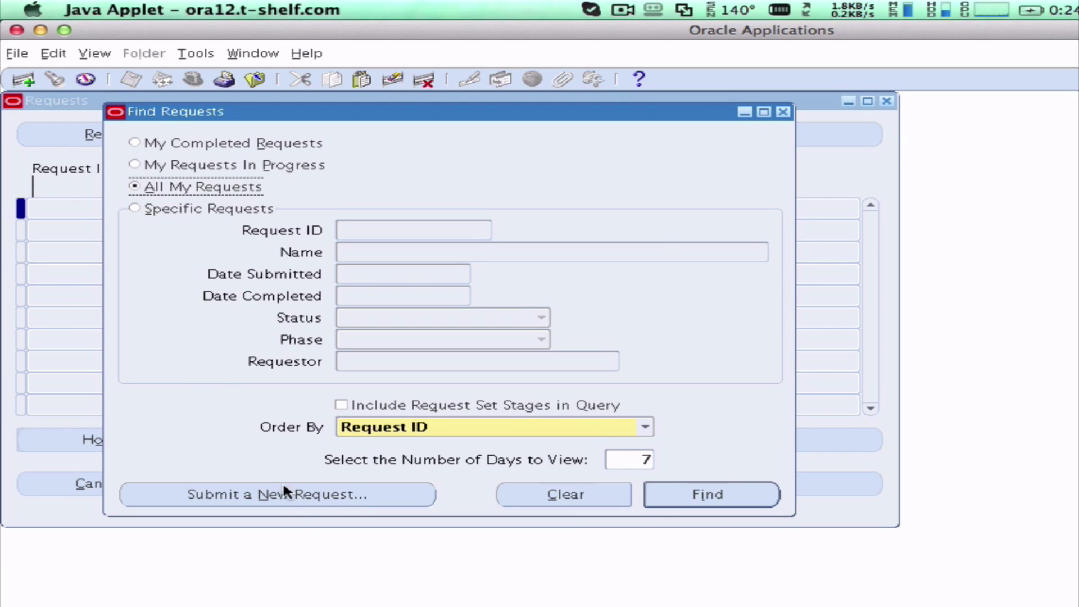
pyautogui.click(284, 489)
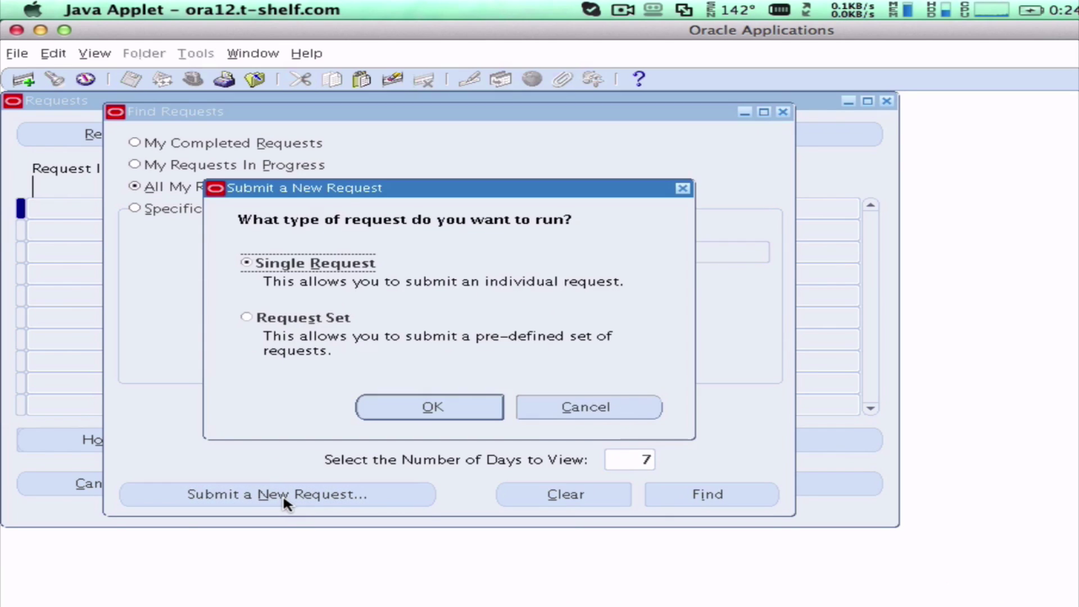
pyautogui.click(412, 408)
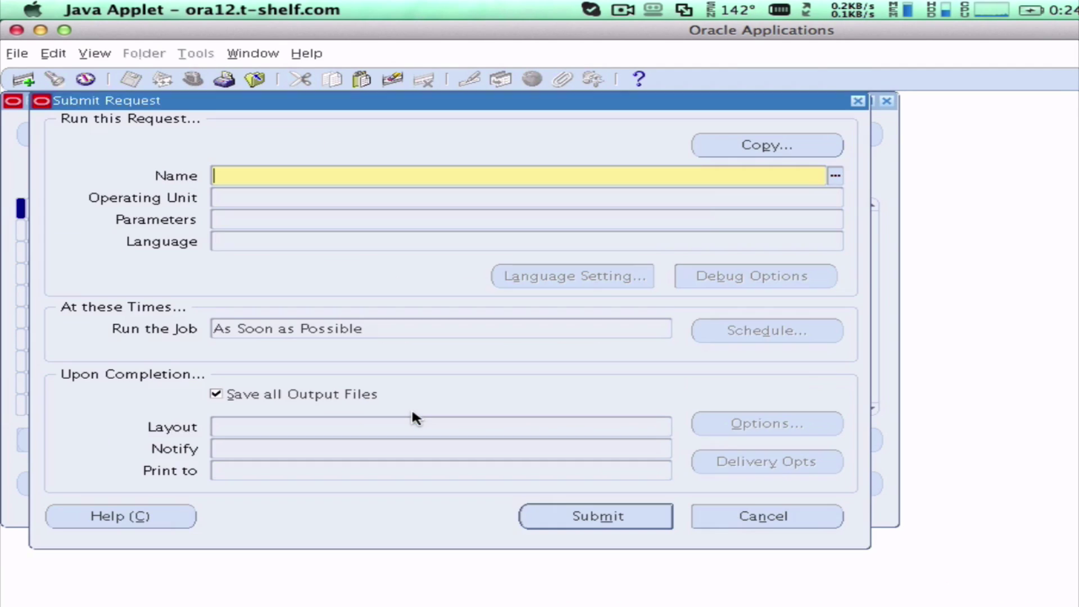
# Step: Copy the earlier Create Accounting request's parameters and submit it, declining another request
pyautogui.click(751, 147)
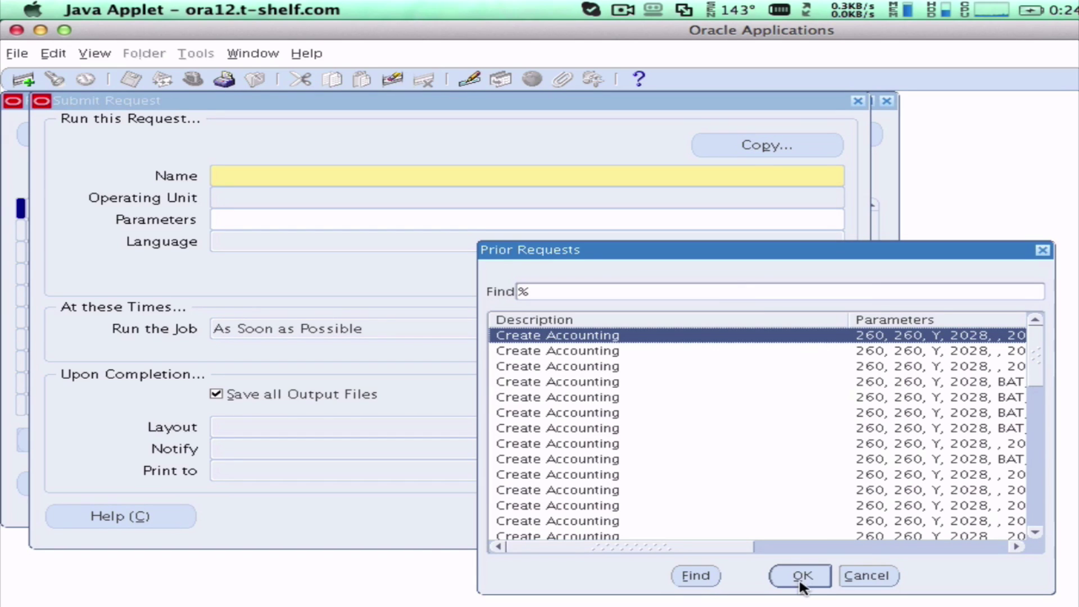
pyautogui.click(800, 575)
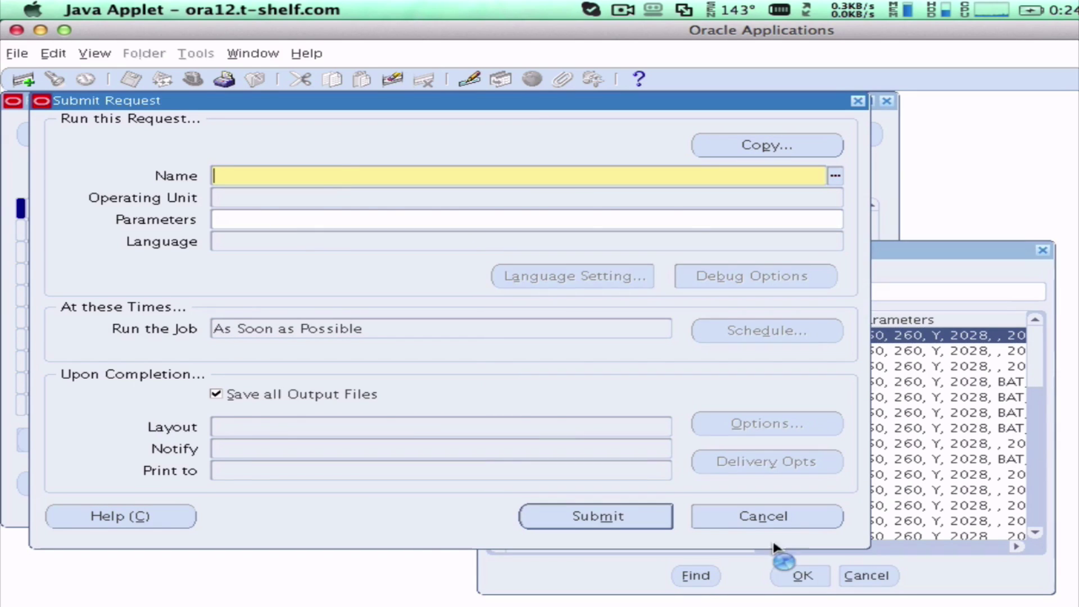
pyautogui.click(494, 218)
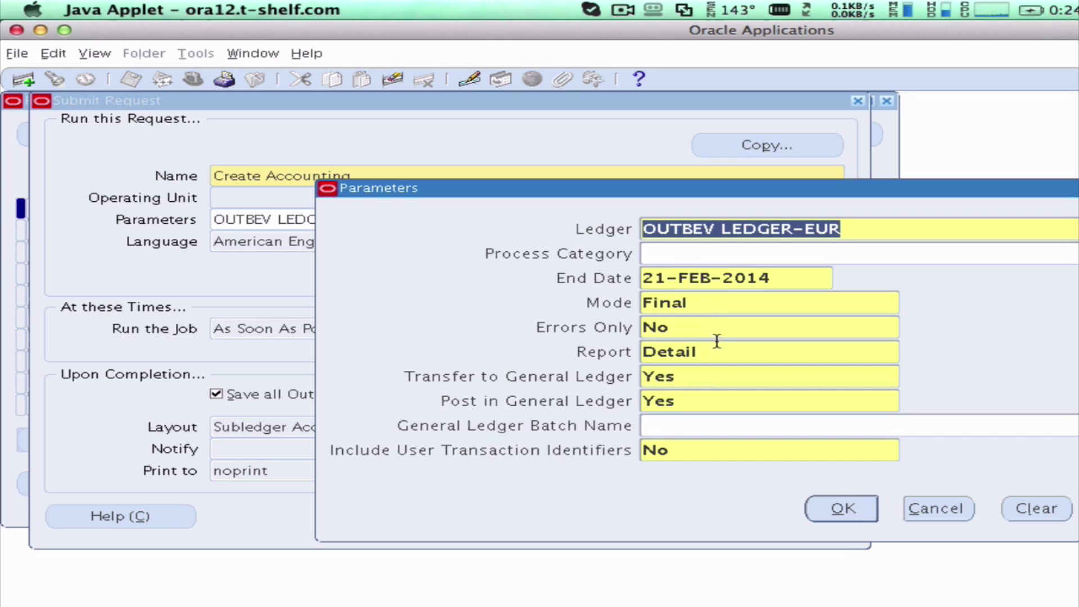
pyautogui.click(867, 510)
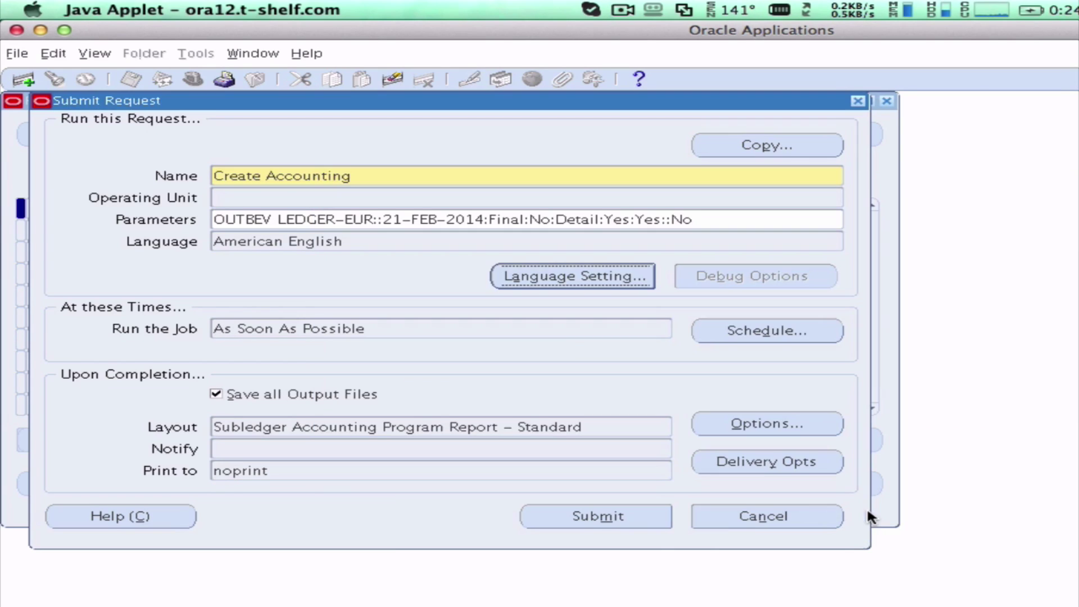
pyautogui.click(643, 520)
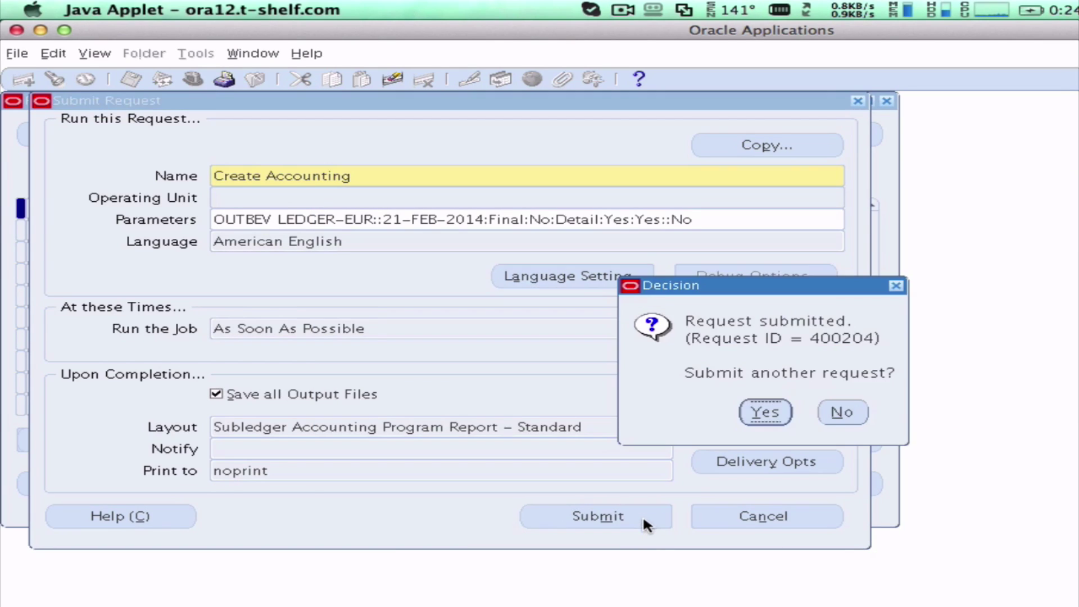
pyautogui.click(837, 416)
# Step: Refresh until all requests complete normally, then open request 400204's Create Accounting output
pyautogui.click(730, 488)
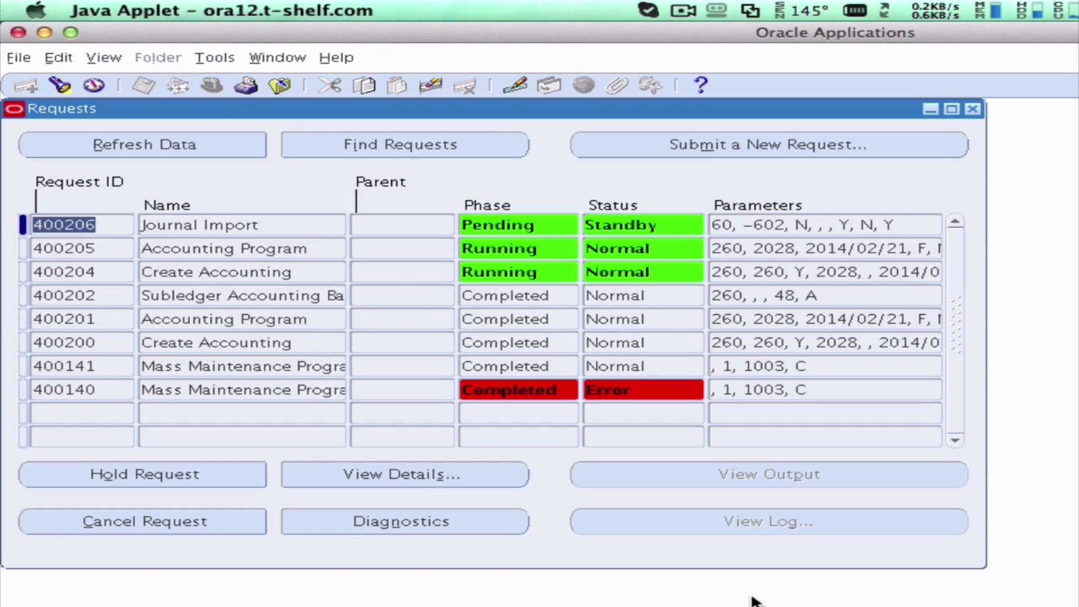
pyautogui.click(161, 142)
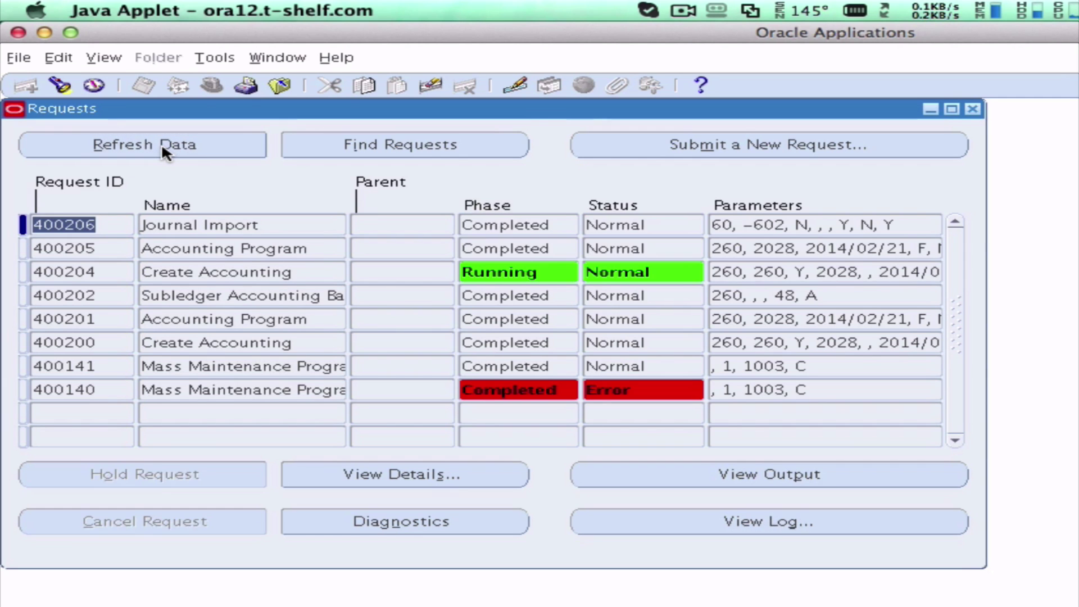
pyautogui.click(160, 142)
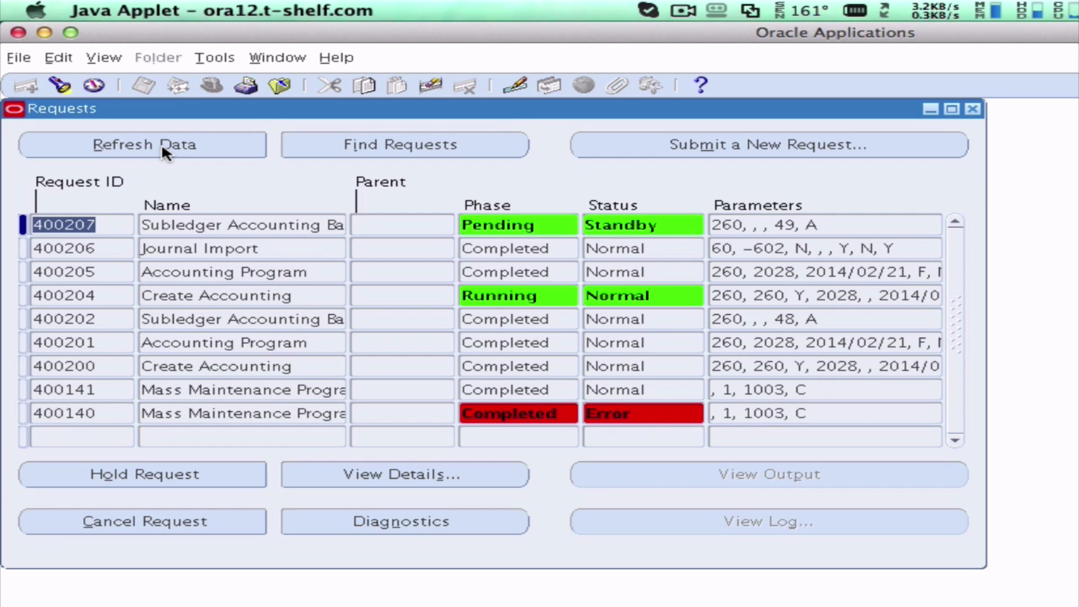
pyautogui.click(161, 143)
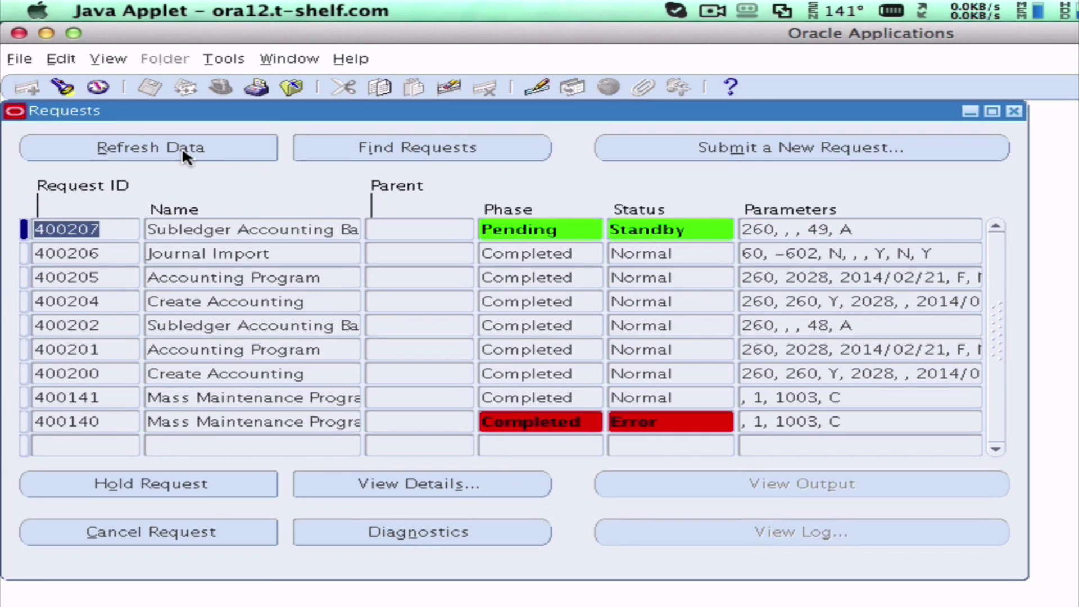
pyautogui.click(181, 147)
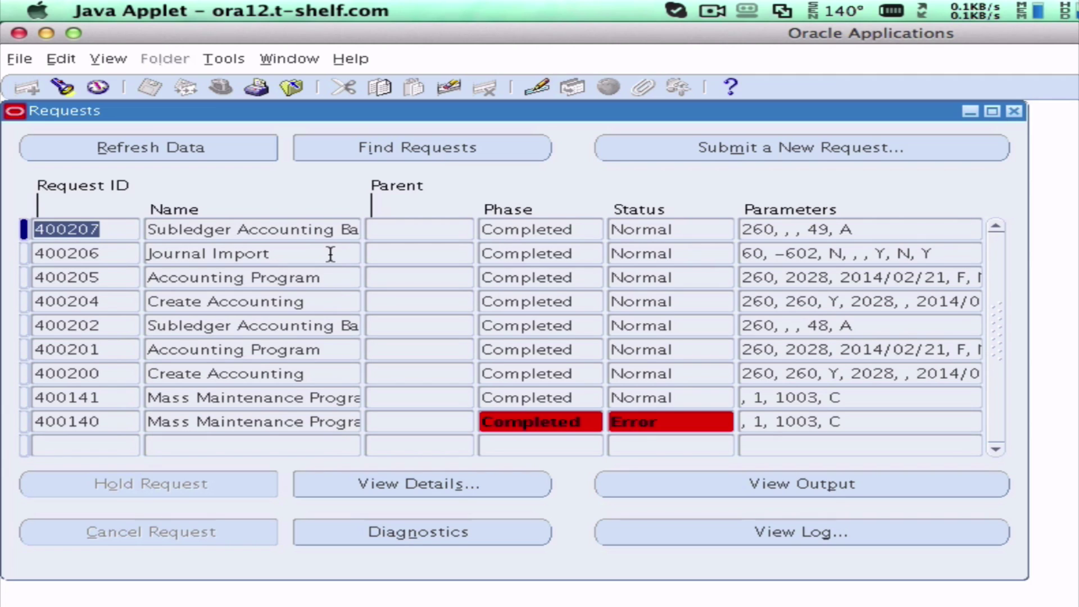
pyautogui.click(323, 300)
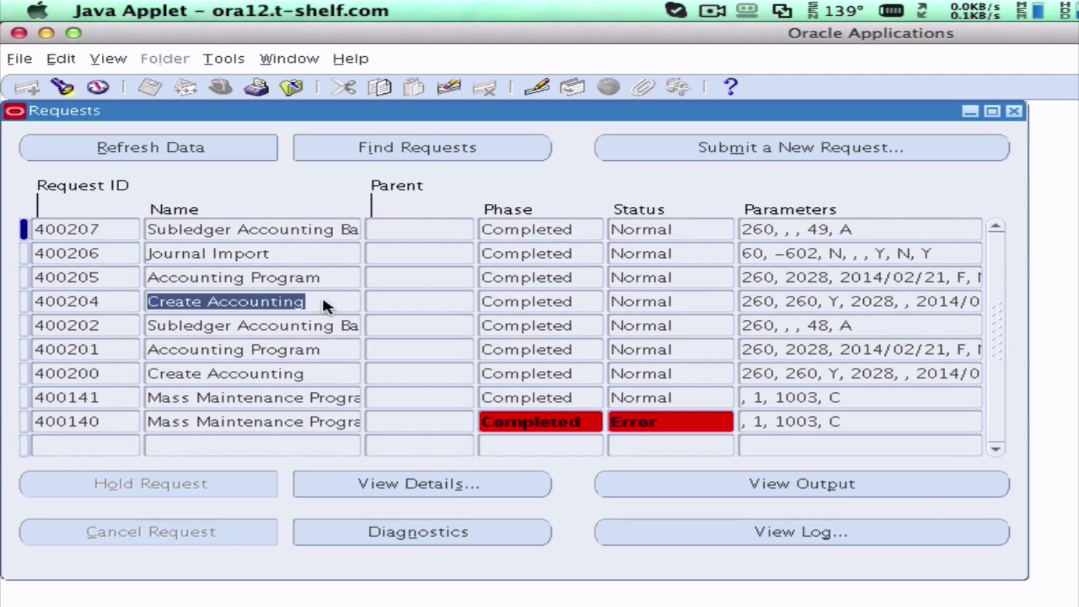
pyautogui.click(826, 483)
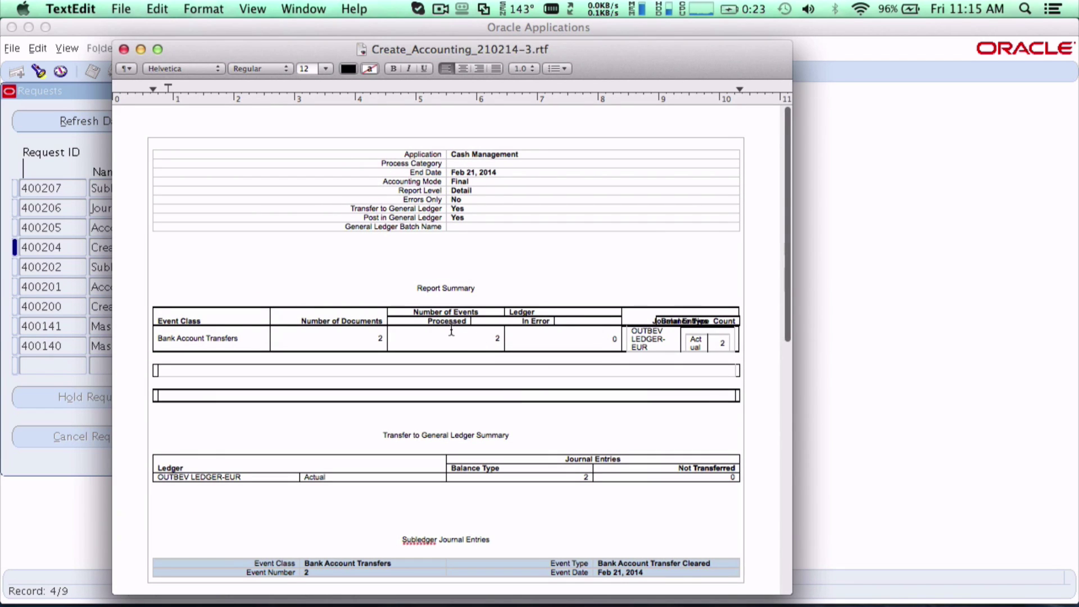
# Step: Scroll the Create Accounting report down to the Journal Entry tables with the 22,000.00 EUR entries
pyautogui.scroll(-10, 538, 503)
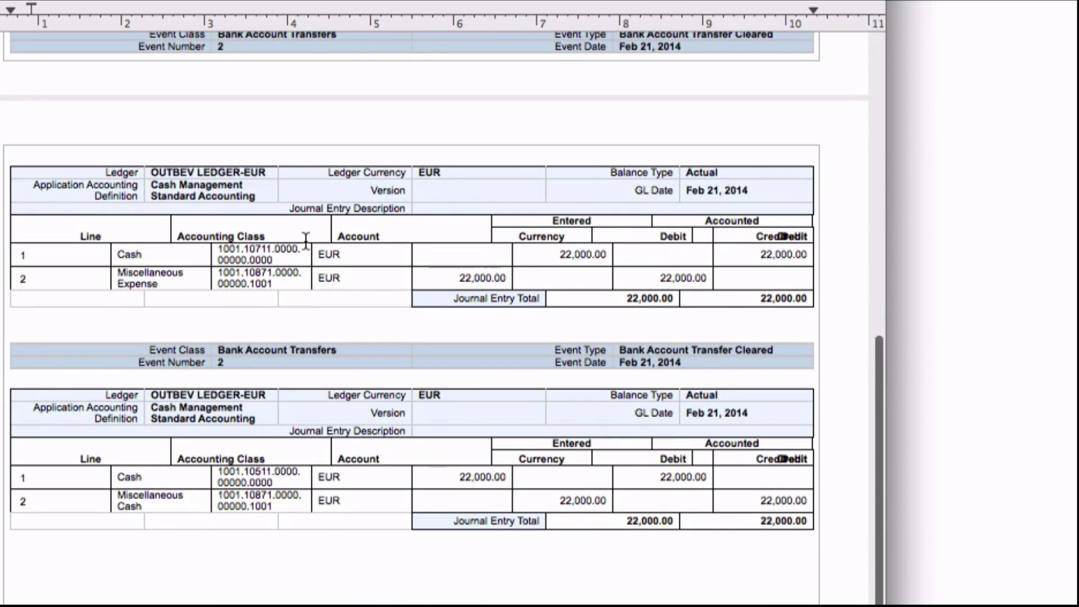
pyautogui.scroll(-2, 308, 239)
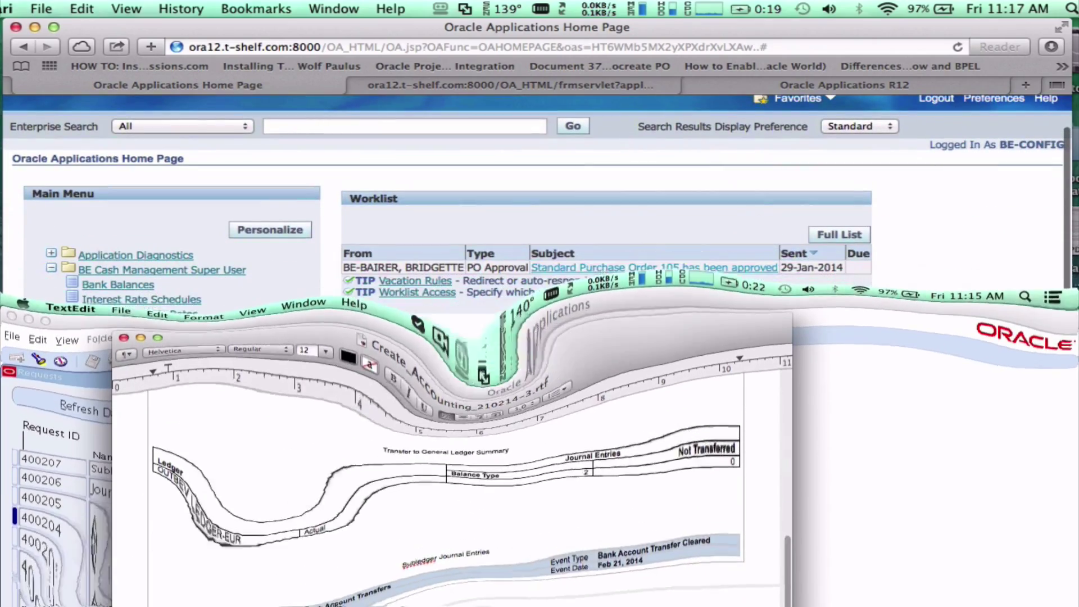
# Step: List all bank account transfers, open transfer 21 and show its cashflows
pyautogui.click(189, 313)
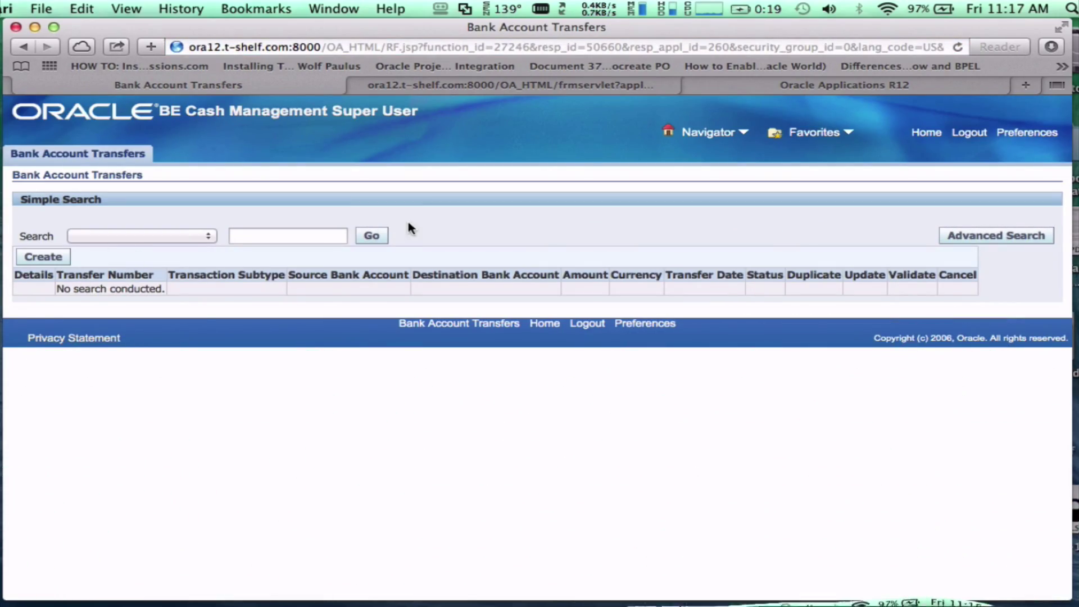
pyautogui.click(377, 235)
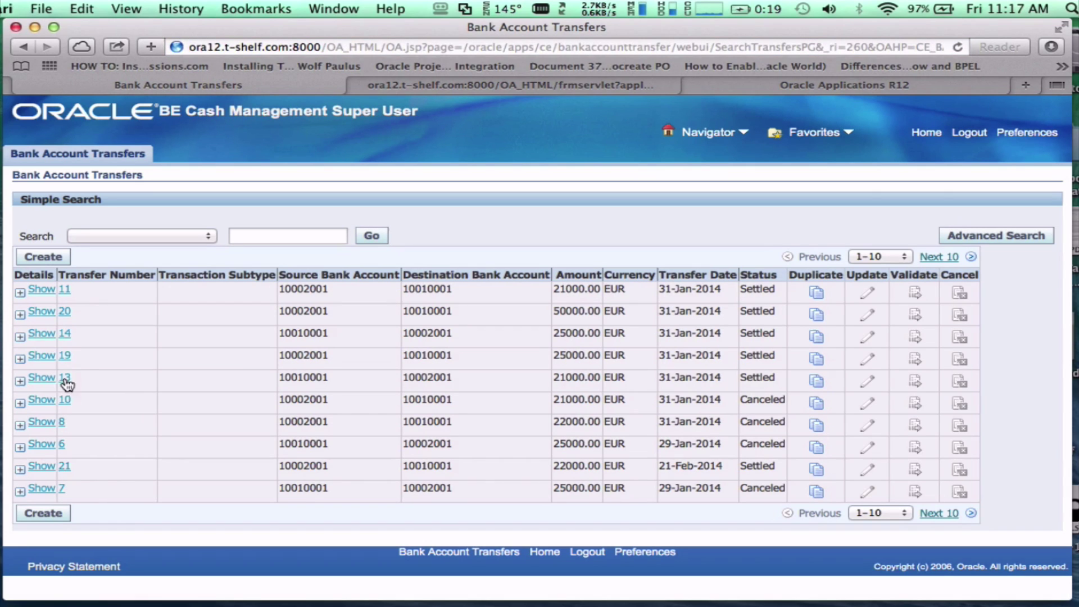
pyautogui.click(64, 467)
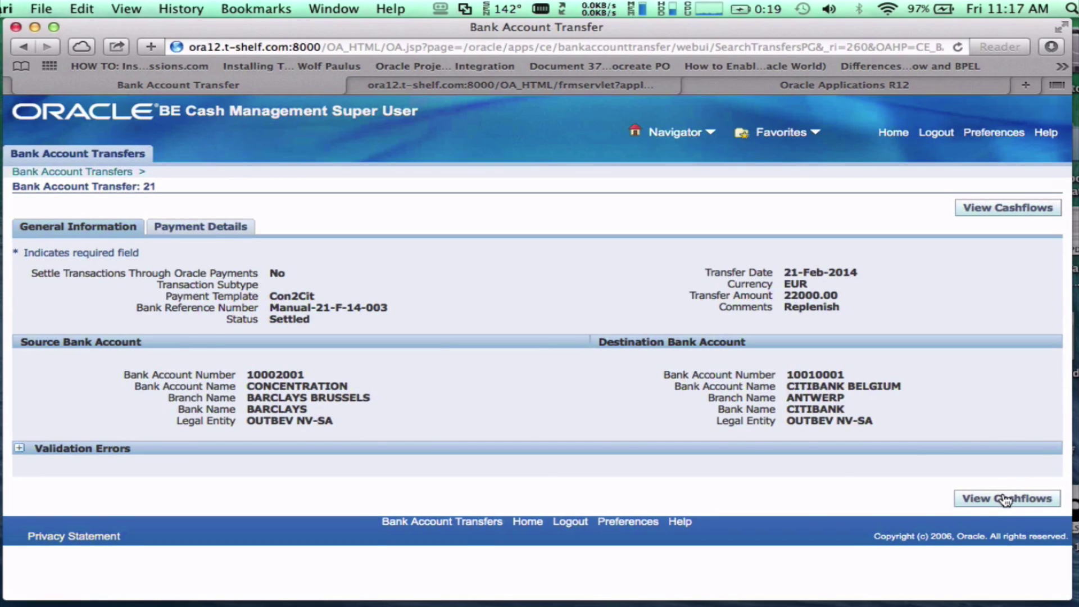
pyautogui.click(1004, 499)
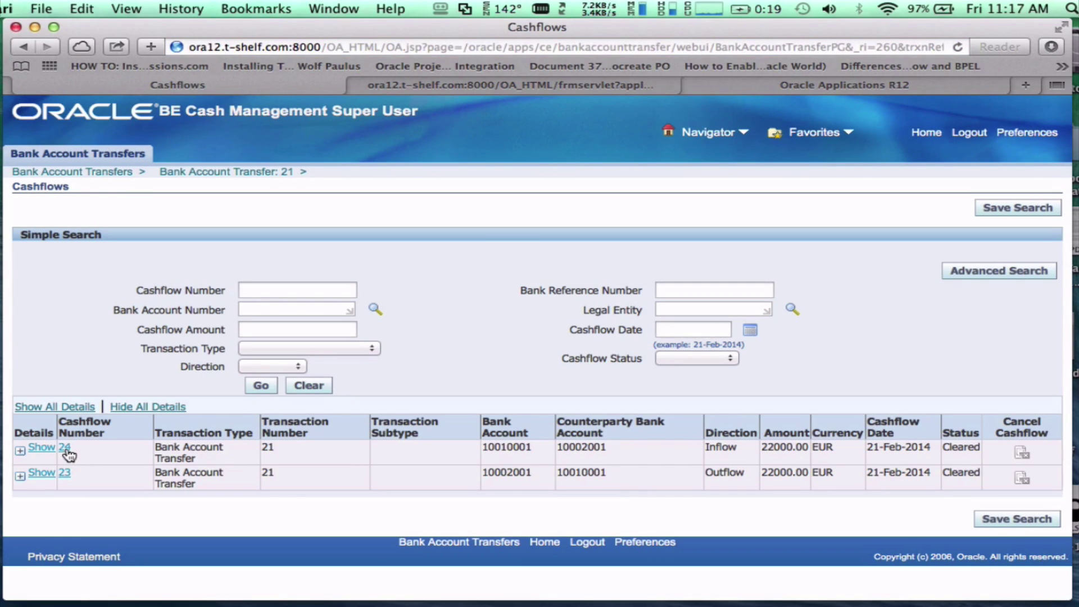
# Step: Open cashflow 24, confirm its Accounted status, and view its accounting events
pyautogui.click(65, 449)
pyautogui.scroll(-3, 149, 428)
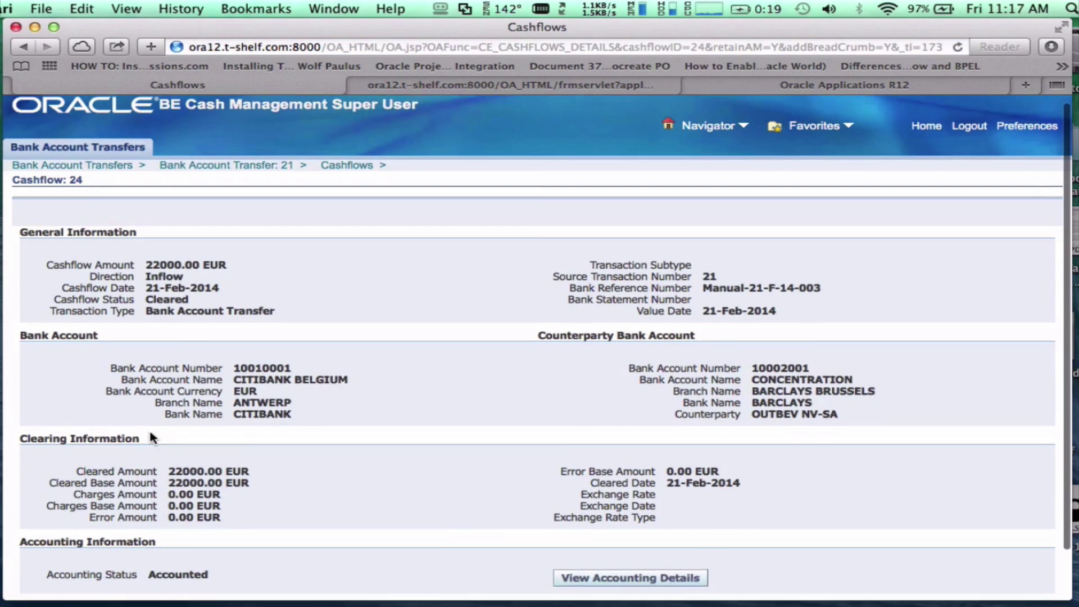
pyautogui.doubleClick(192, 517)
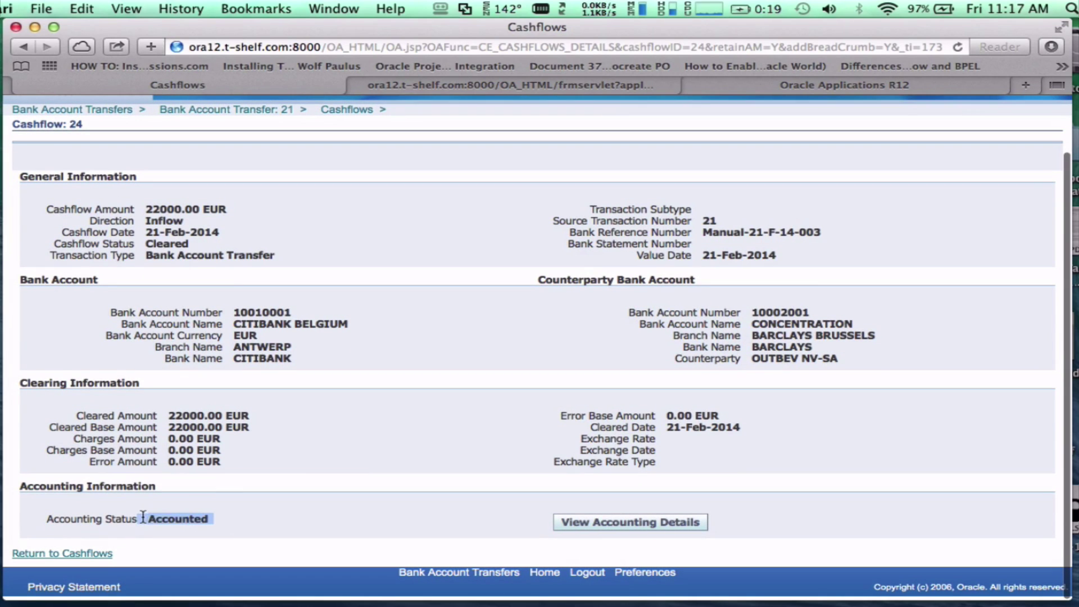
pyautogui.click(649, 523)
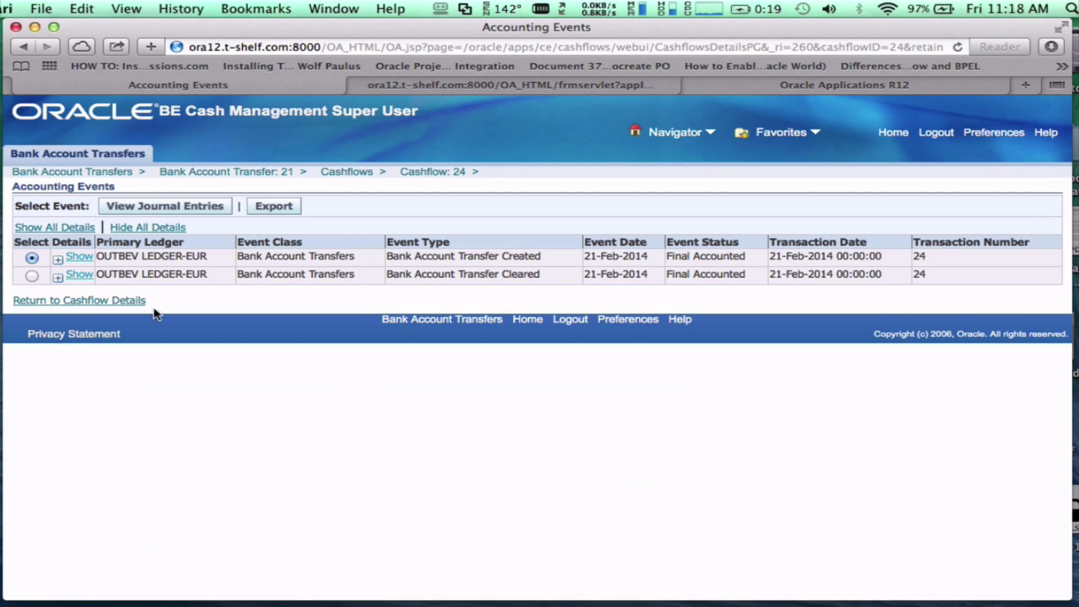
# Step: Expand the Transfer Created and Cleared events, confirming Final Accounted, and preview the journal entries
pyautogui.click(59, 277)
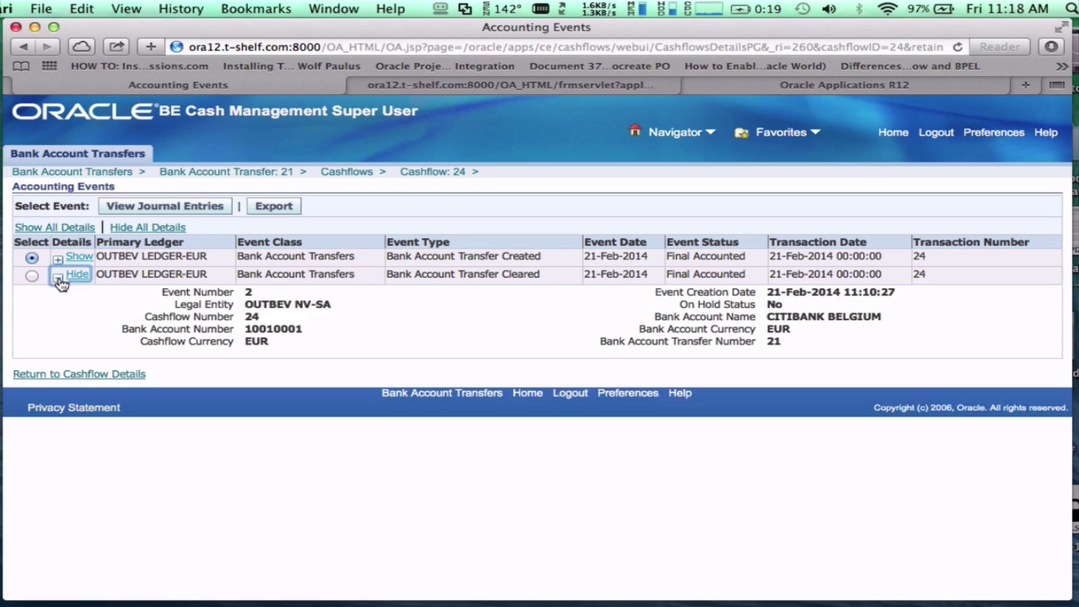
pyautogui.click(78, 257)
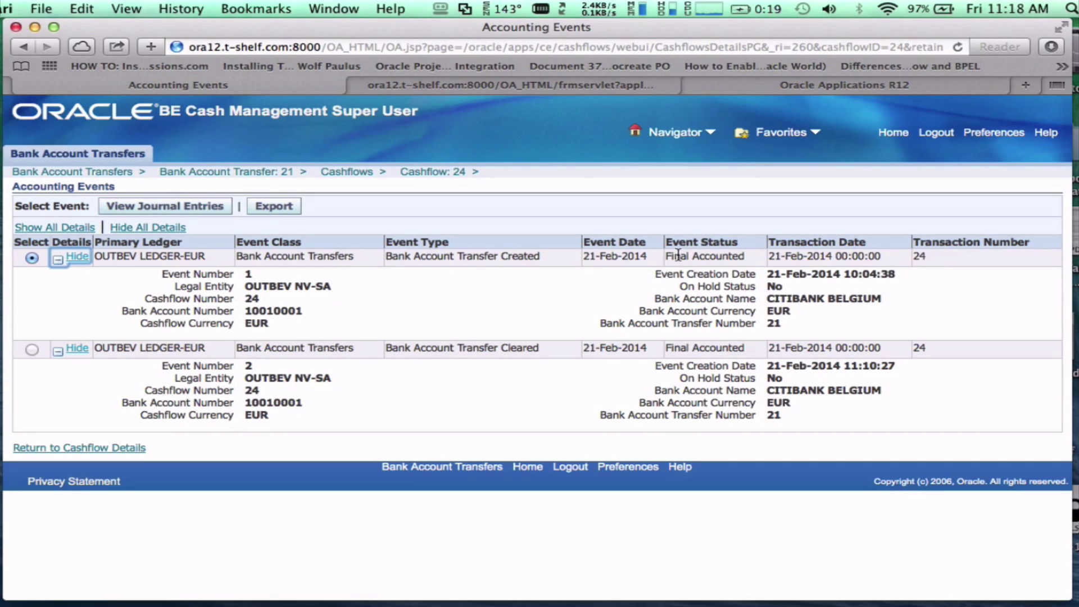
pyautogui.moveTo(680, 255); pyautogui.dragTo(758, 254)
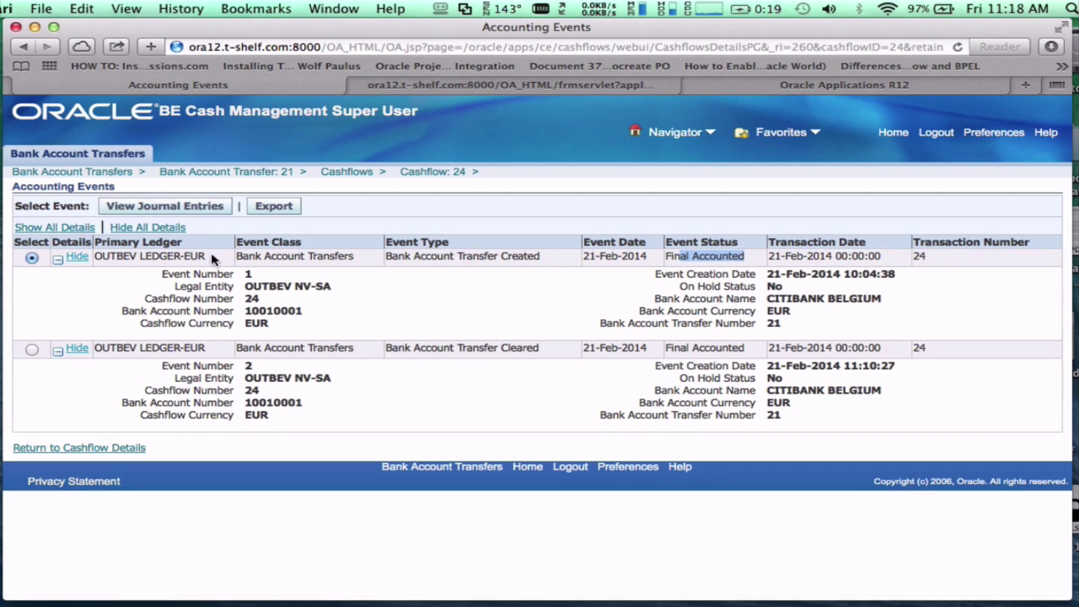
pyautogui.click(172, 210)
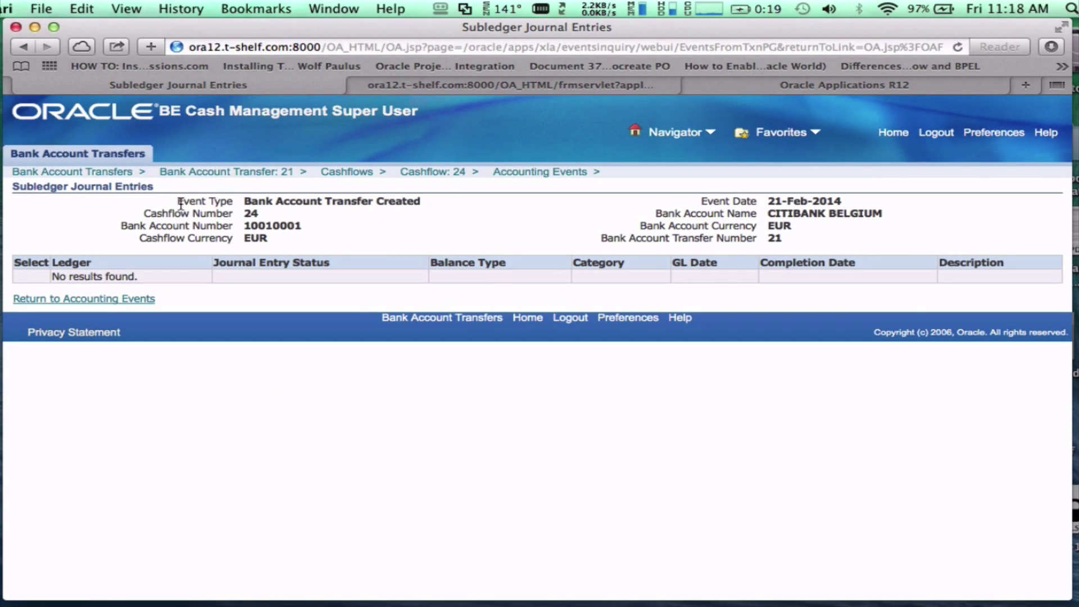
pyautogui.click(89, 300)
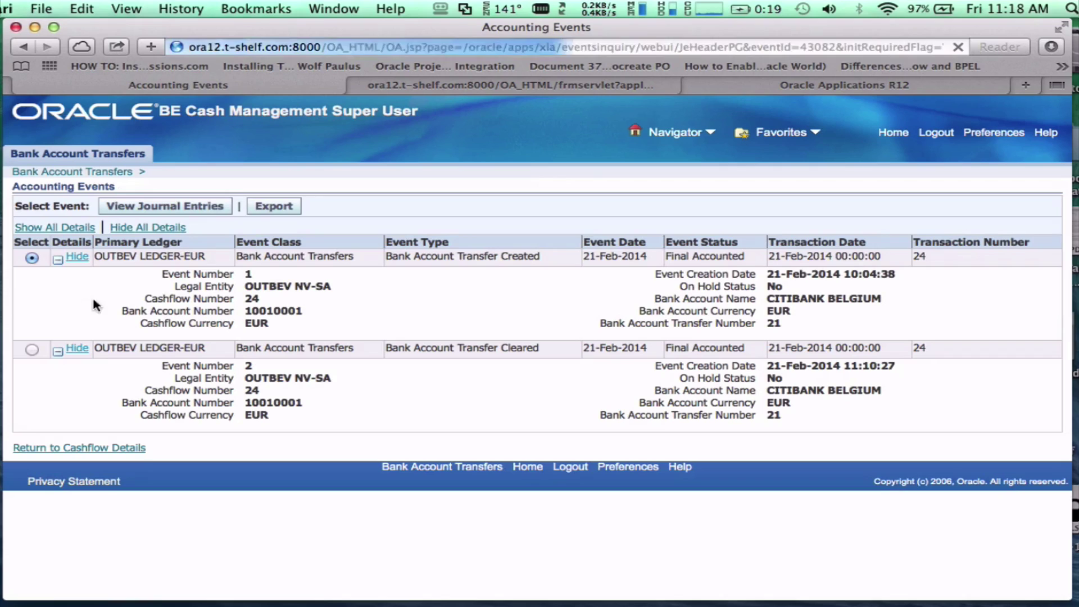
# Step: Select the Bank Account Transfer Cleared event and open its journal entries
pyautogui.click(33, 352)
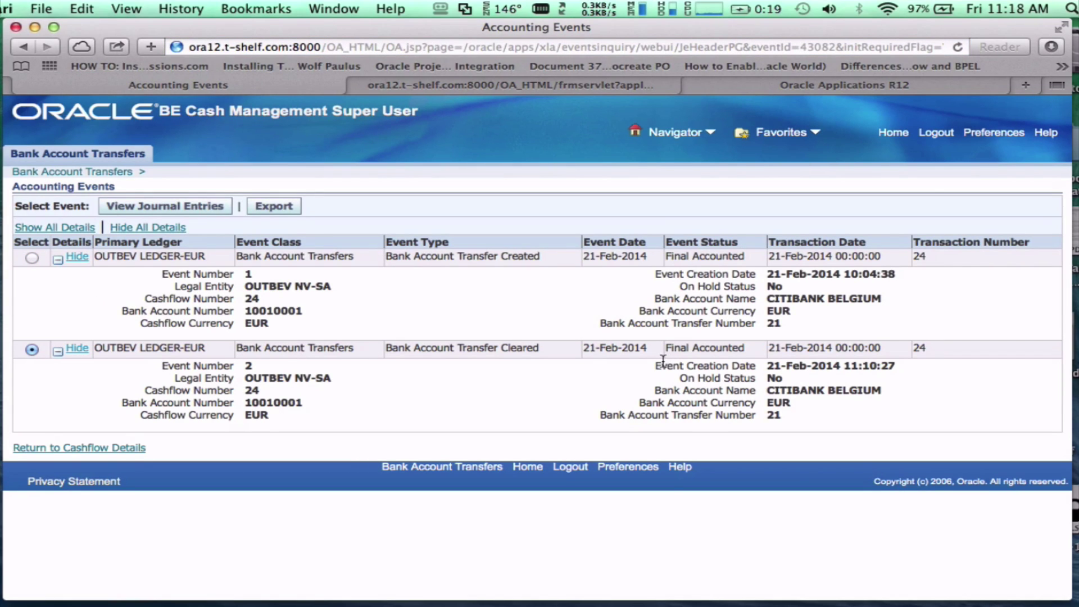
pyautogui.moveTo(547, 348); pyautogui.dragTo(383, 344)
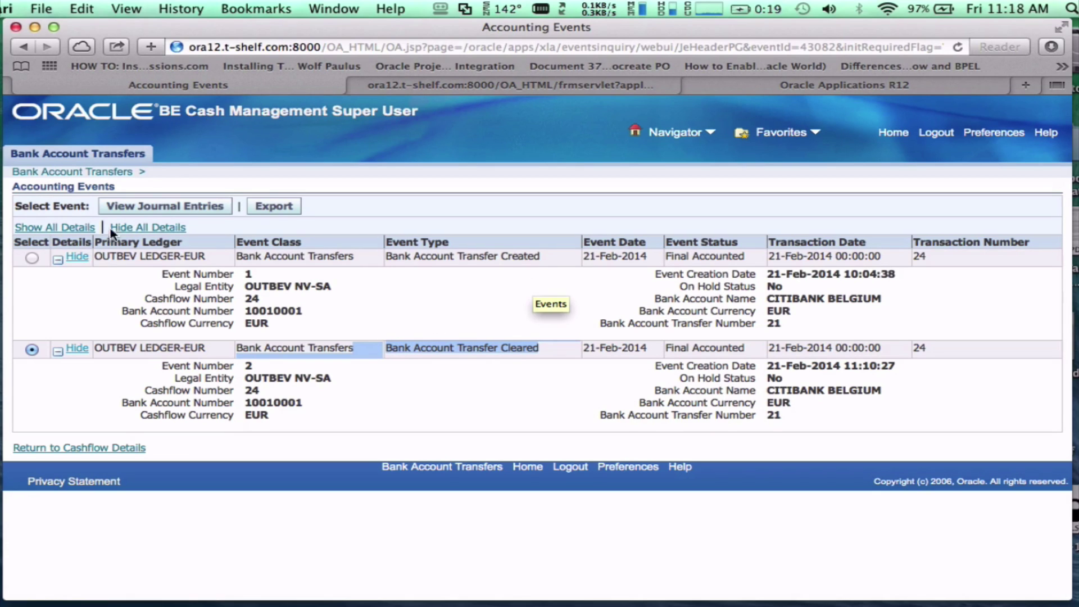
pyautogui.click(146, 207)
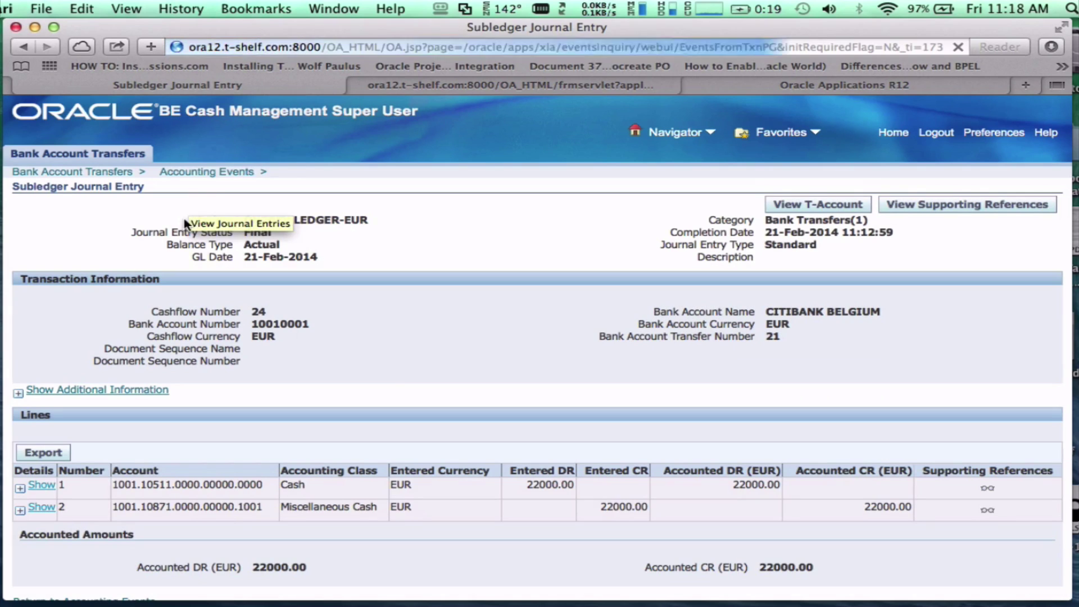
# Step: Expand journal line 1 and review its details, including the journal entry name
pyautogui.scroll(-3, 388, 374)
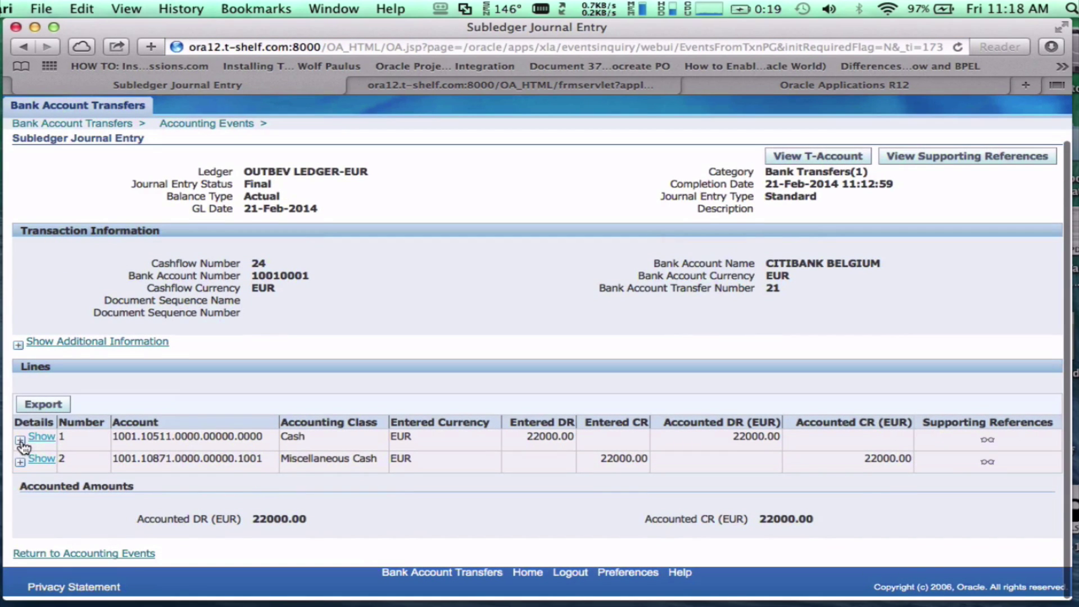
pyautogui.click(21, 462)
pyautogui.scroll(-5, 93, 466)
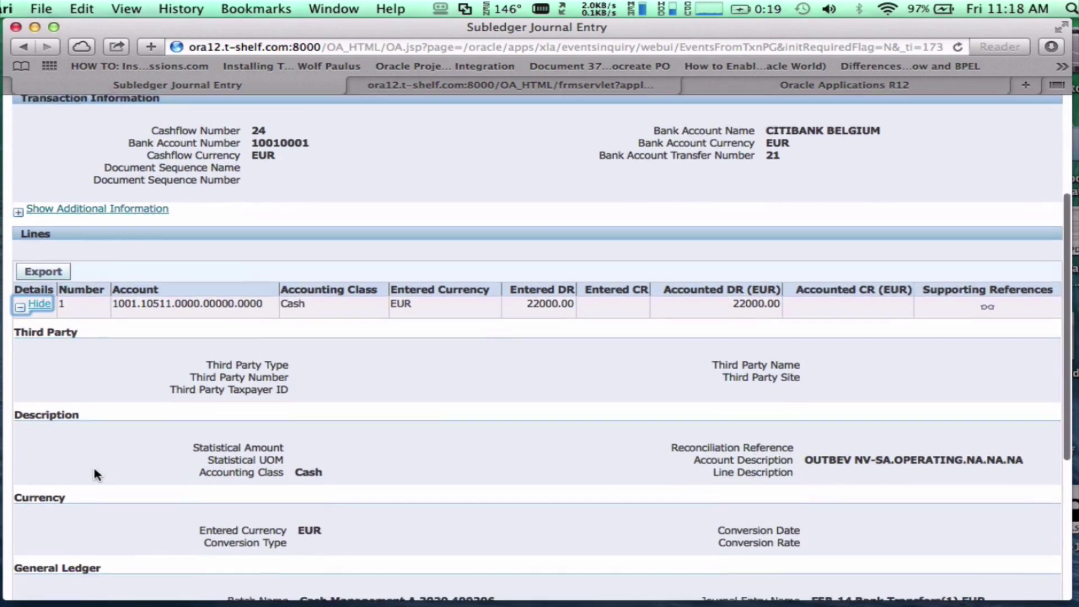
pyautogui.scroll(-5, 95, 475)
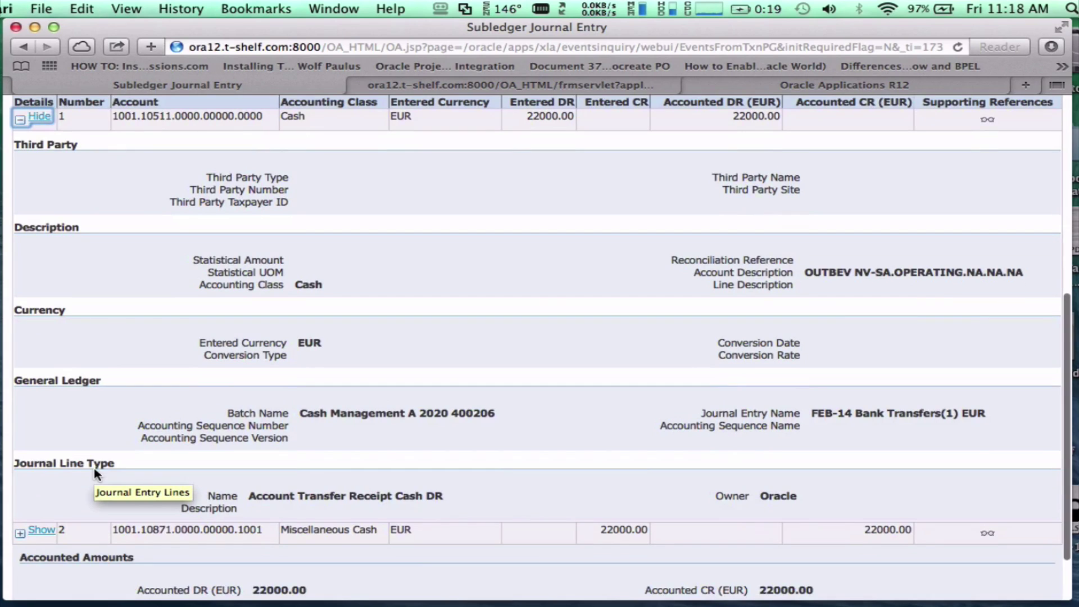
pyautogui.scroll(-1, 94, 470)
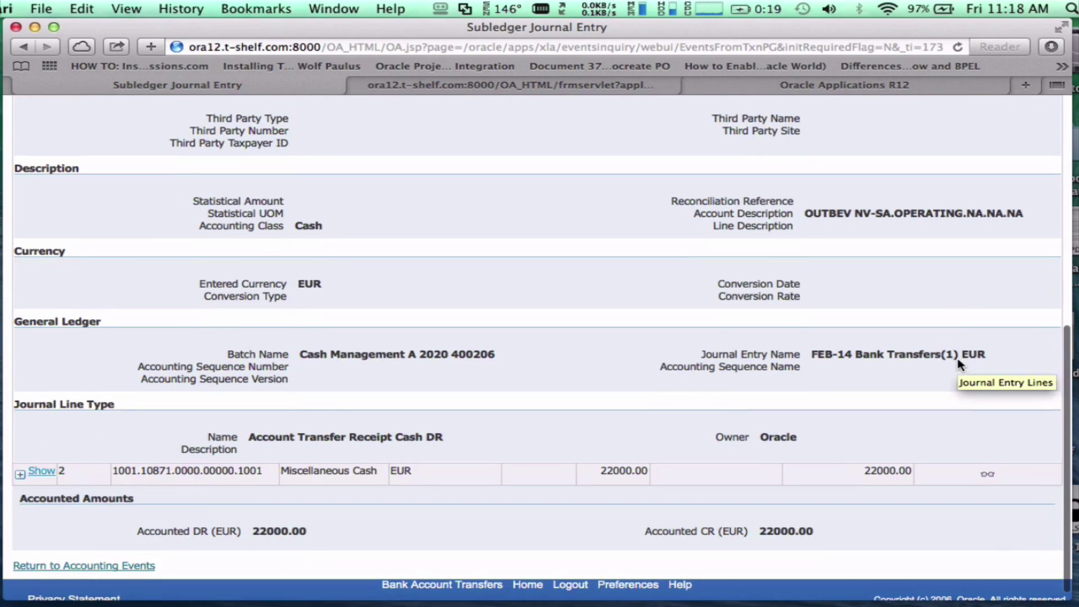
pyautogui.moveTo(958, 355); pyautogui.dragTo(861, 348)
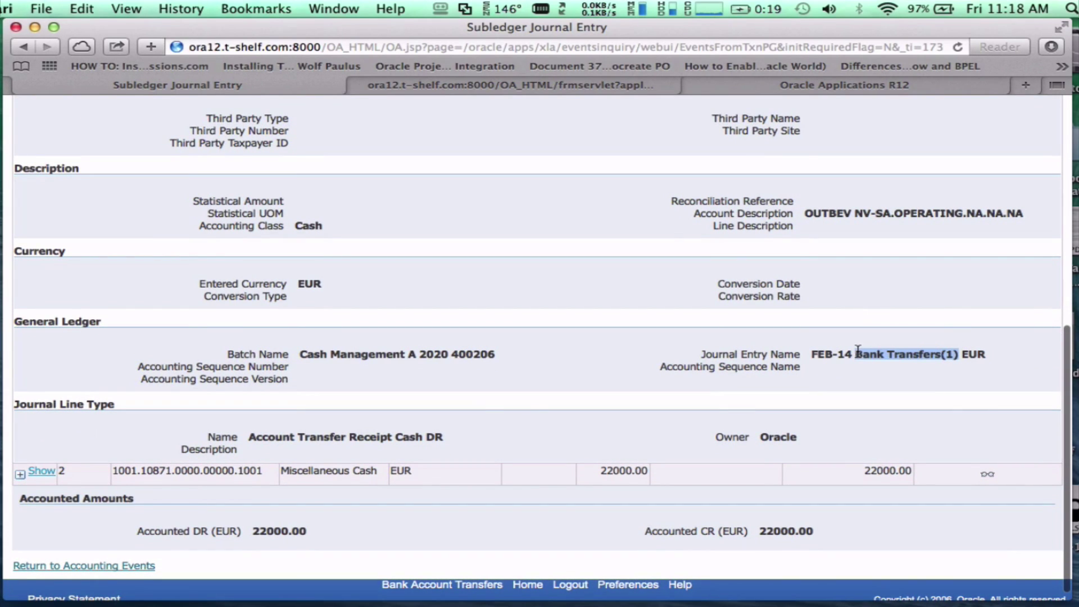
pyautogui.scroll(-1, 478, 401)
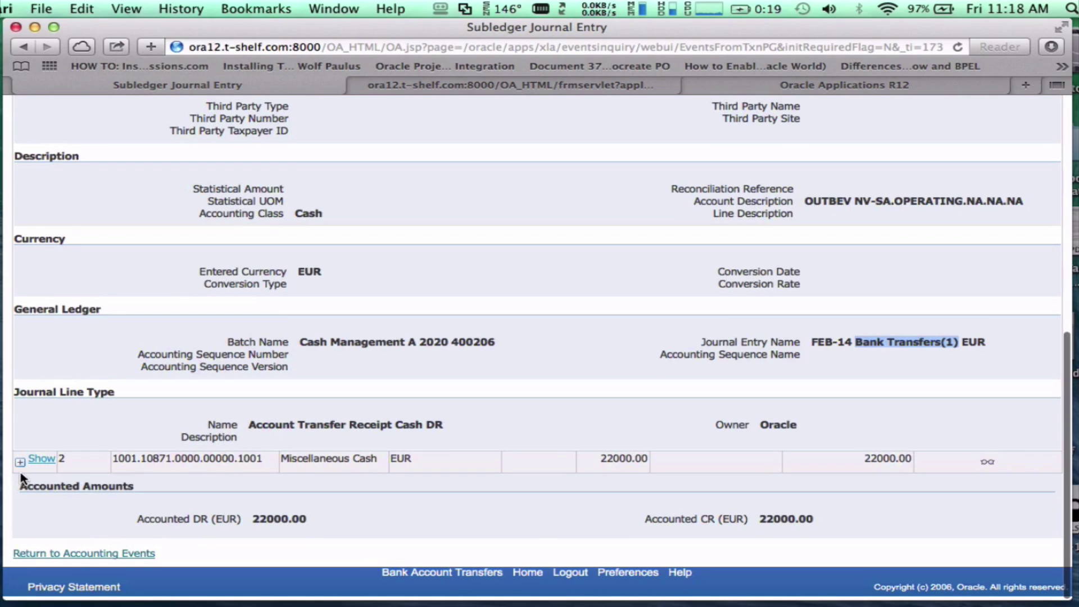
# Step: Expand journal line 2, check its line type, then return to the Applications Home Page
pyautogui.click(21, 464)
pyautogui.scroll(-10, 157, 432)
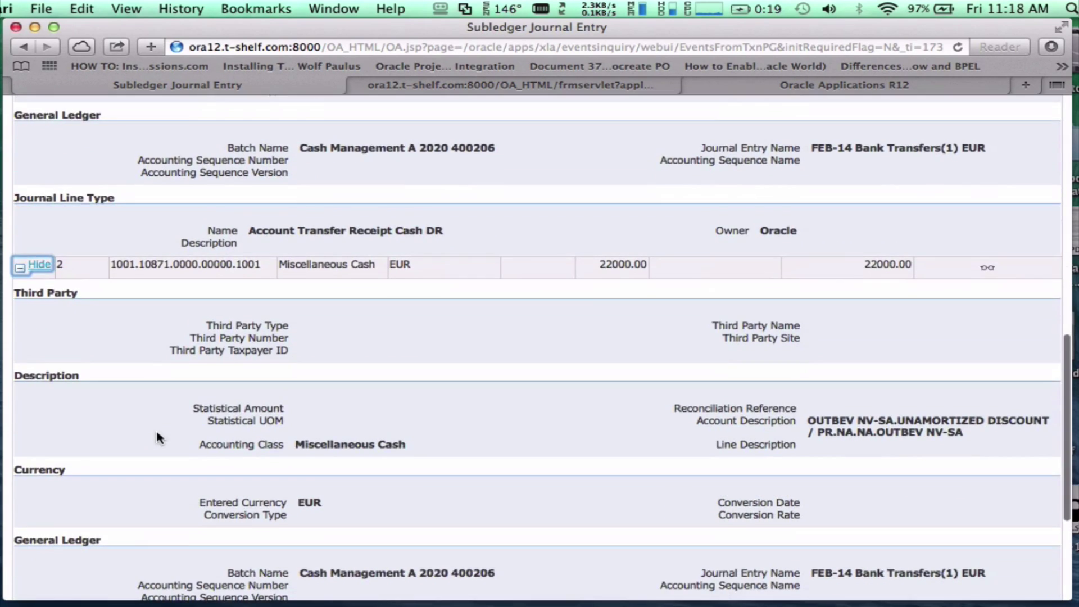
pyautogui.scroll(-4, 157, 433)
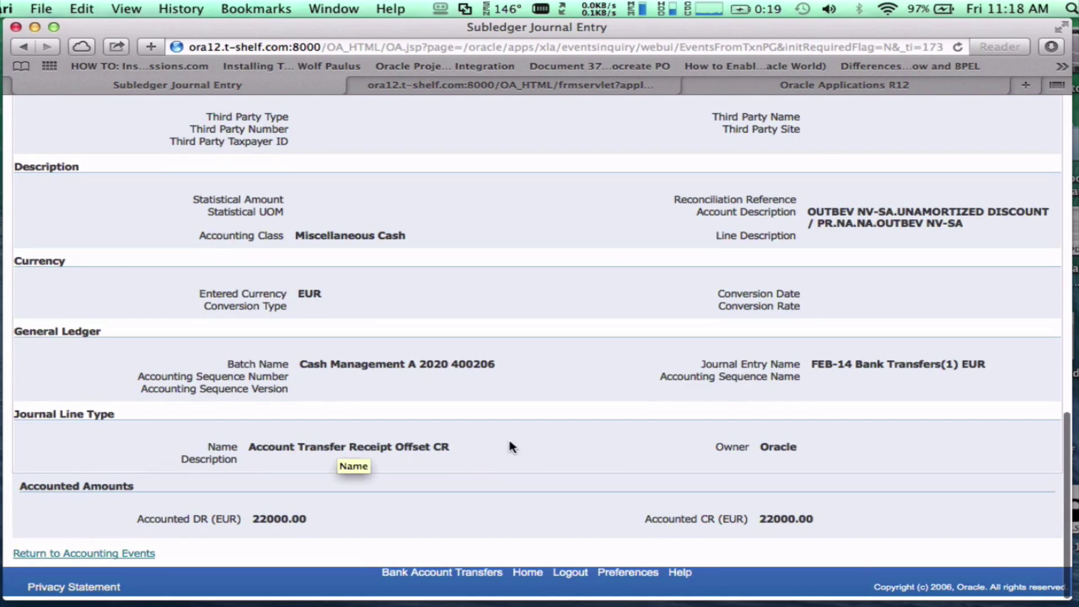
pyautogui.moveTo(453, 445); pyautogui.dragTo(259, 445)
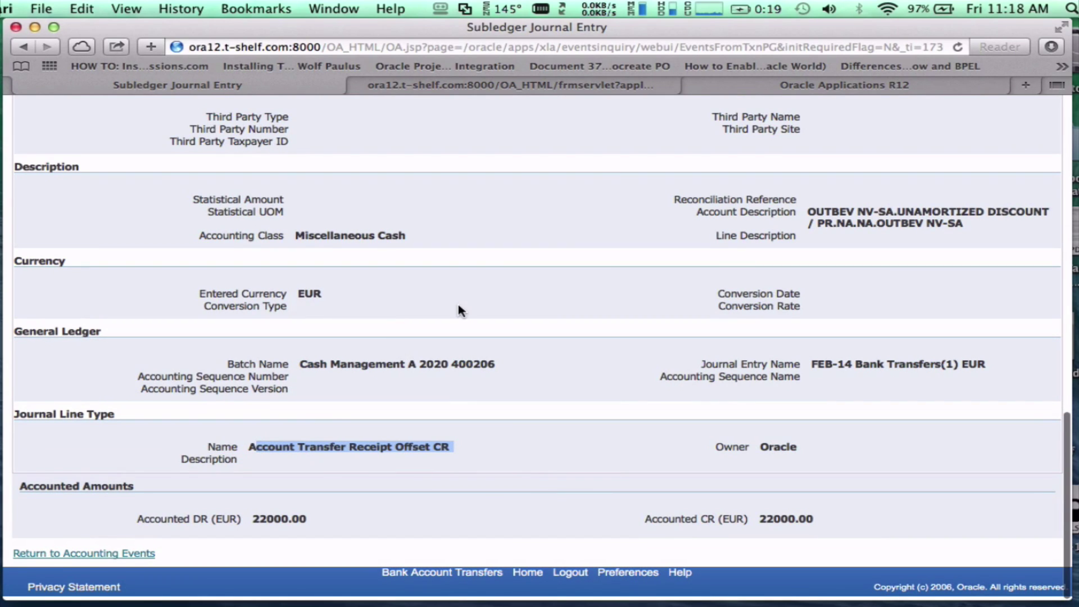
pyautogui.scroll(12, 457, 303)
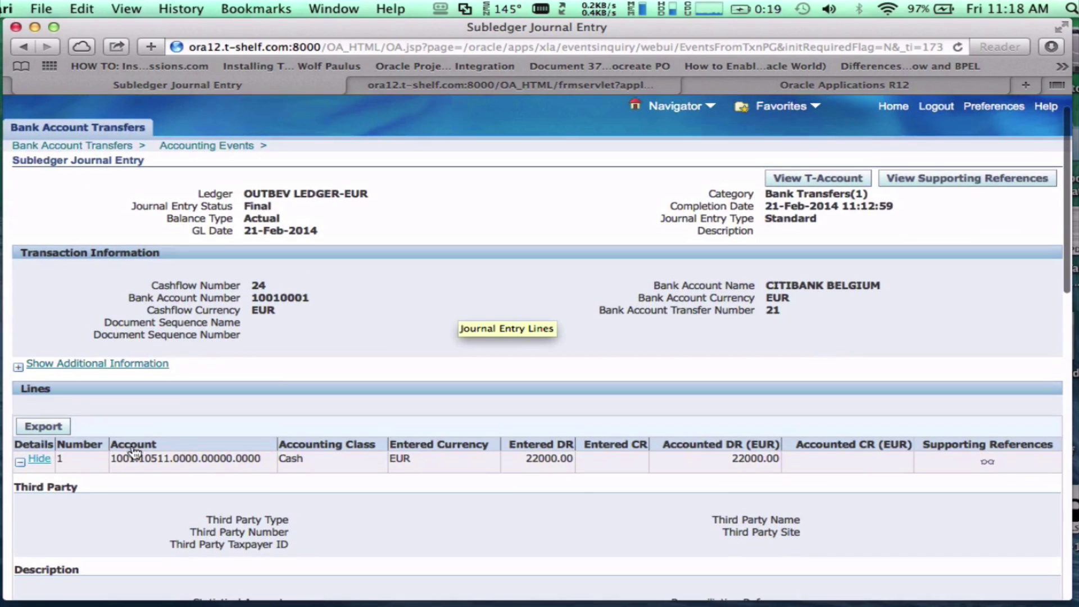
pyautogui.click(21, 462)
pyautogui.scroll(1, 303, 392)
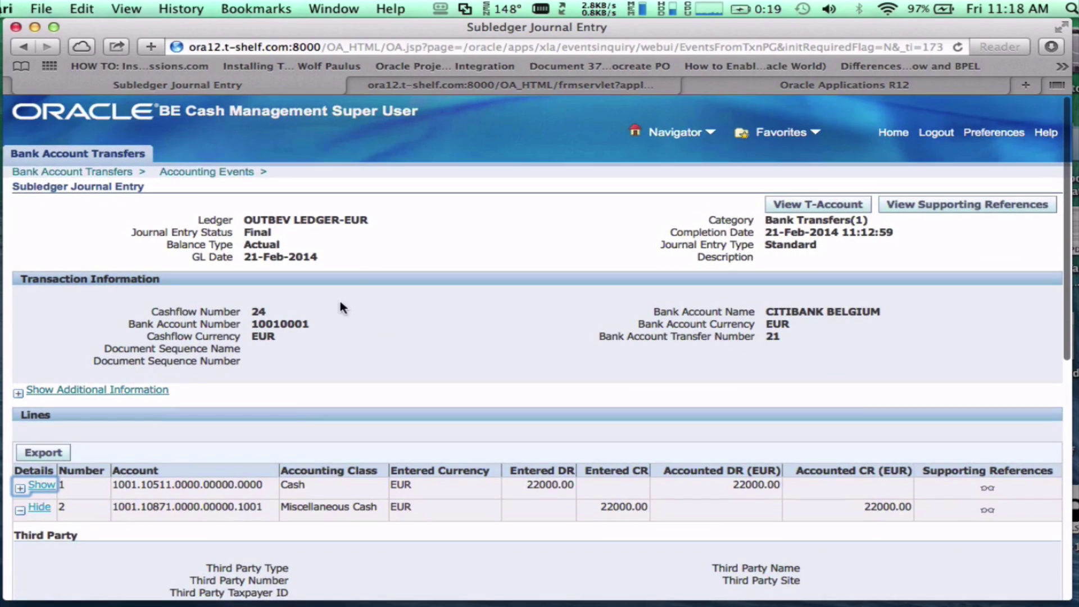
pyautogui.click(119, 173)
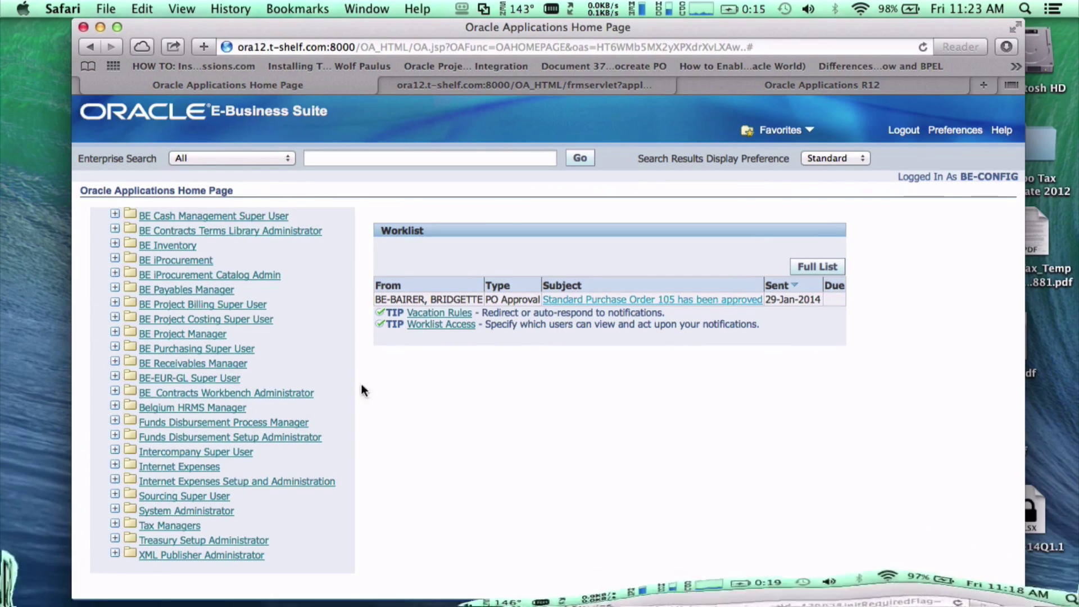
# Step: Open Journals > Enter under the BE-EUR-GL Super User responsibility
pyautogui.click(206, 382)
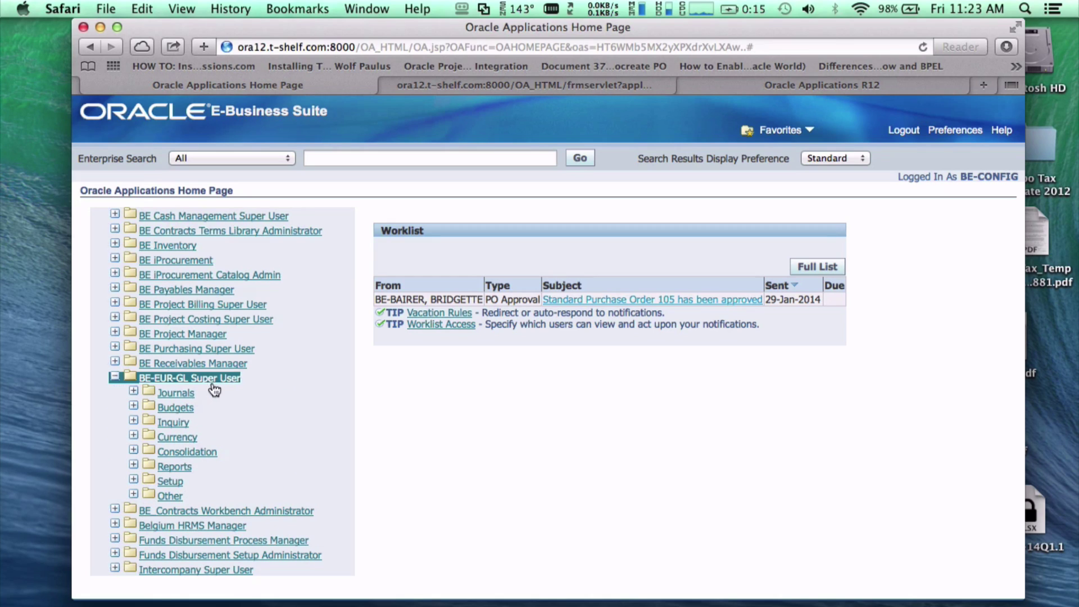
pyautogui.click(182, 394)
pyautogui.click(183, 406)
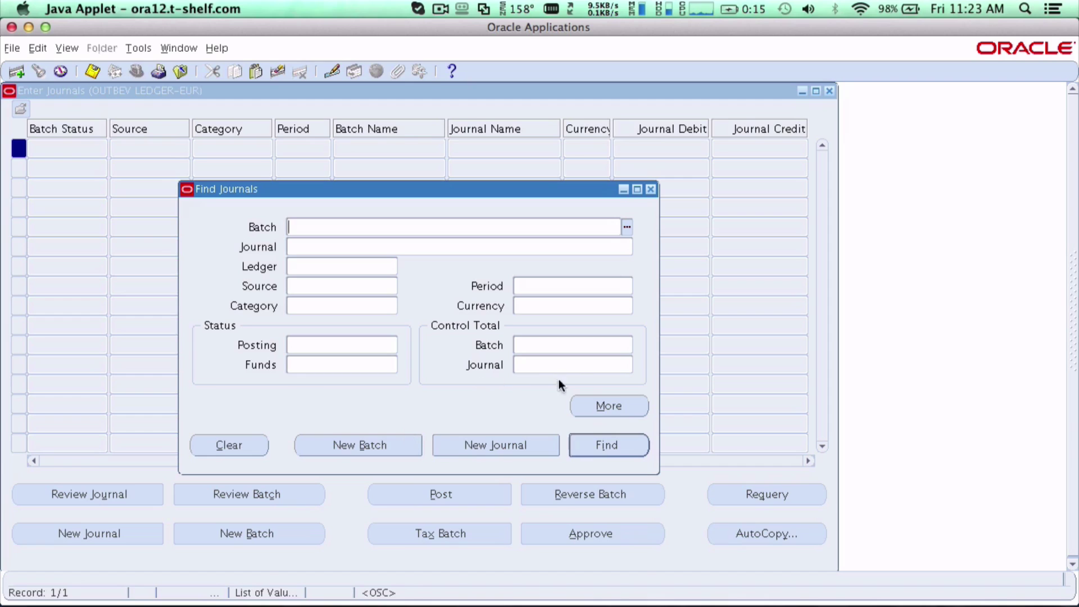
# Step: Find journals created from 21-FEB-2014 and open the Bank Transfers batch for review
pyautogui.click(596, 405)
pyautogui.click(537, 468)
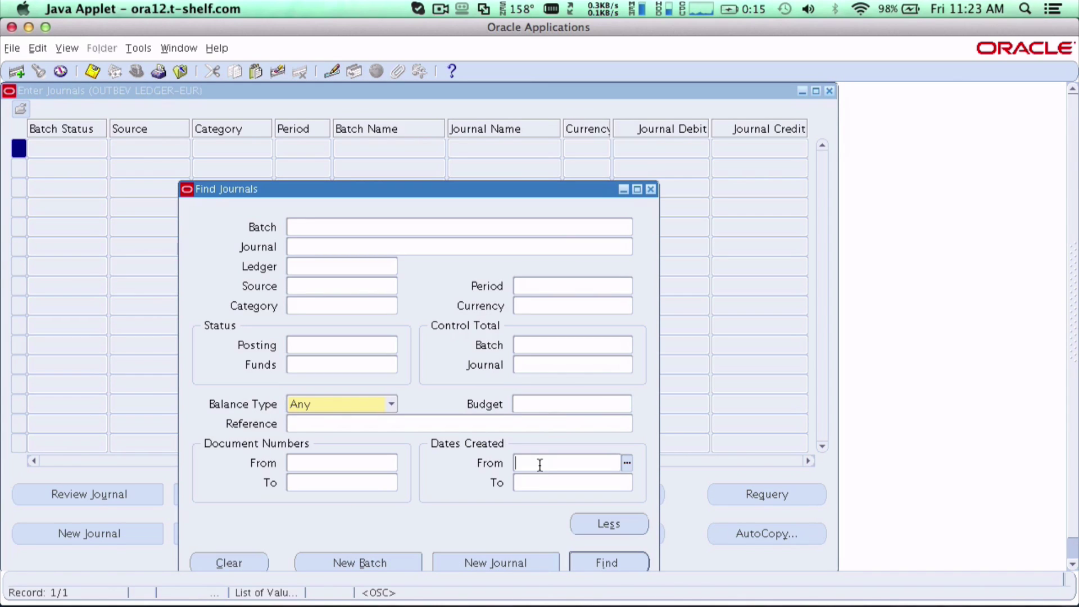
pyautogui.click(626, 464)
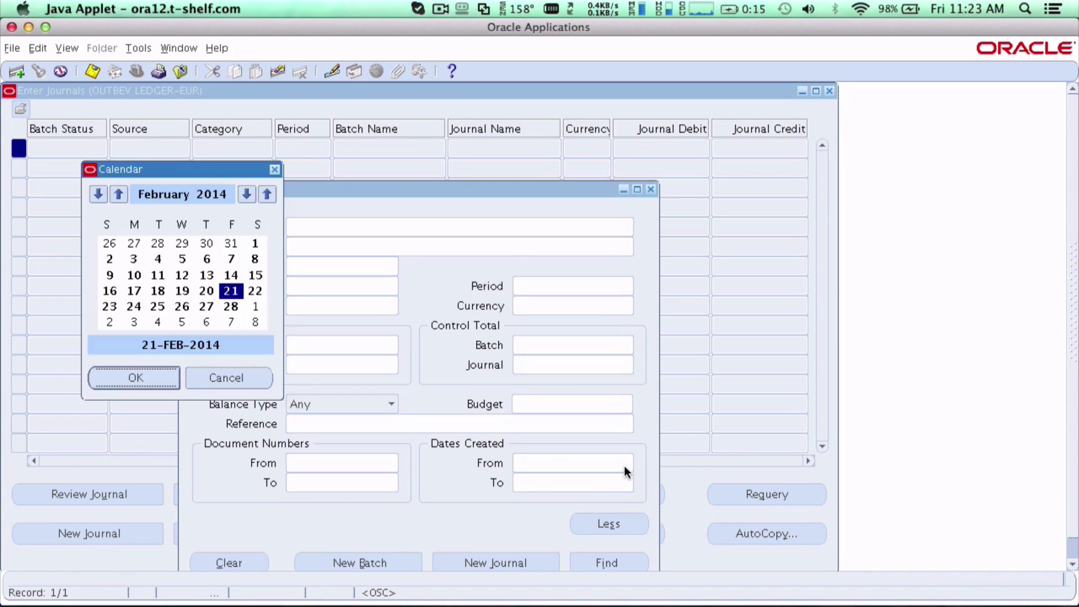
pyautogui.press('Return')
pyautogui.click(618, 561)
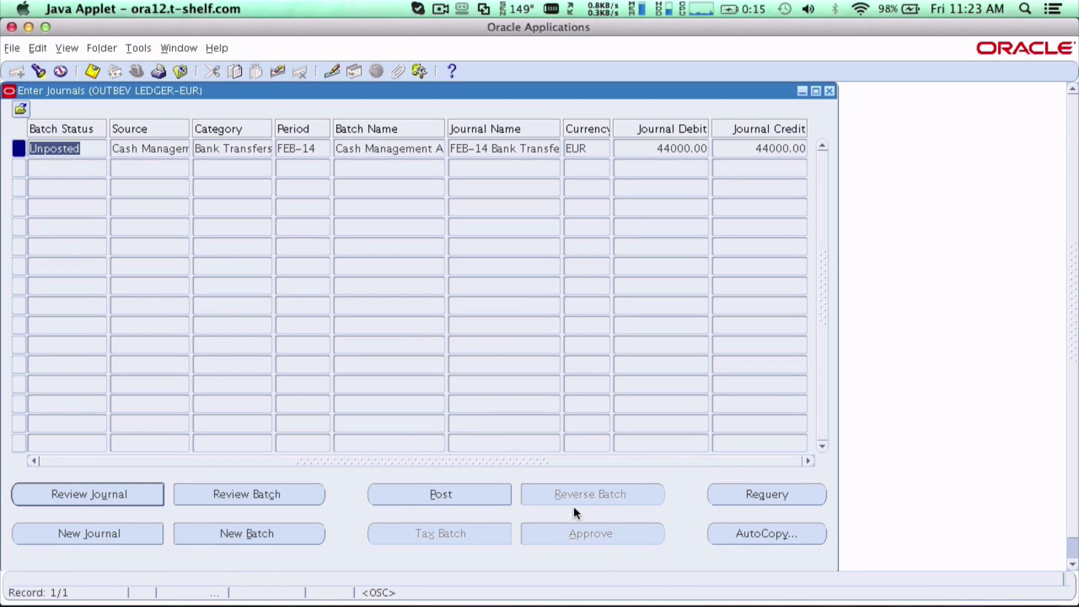
pyautogui.click(108, 494)
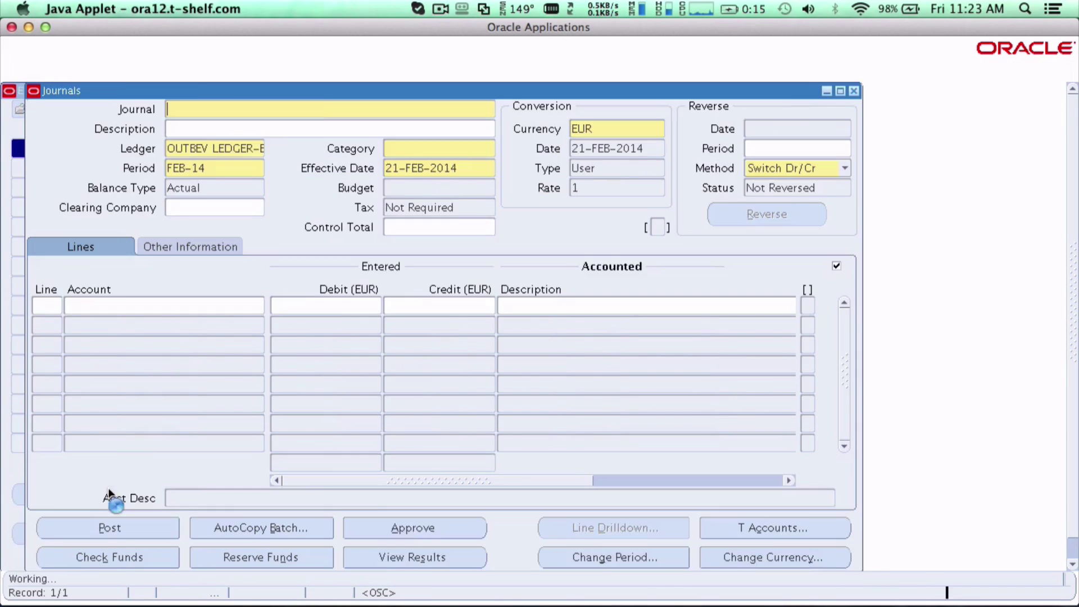
# Step: Check the account descriptions on journal lines 1 through 4
pyautogui.click(105, 305)
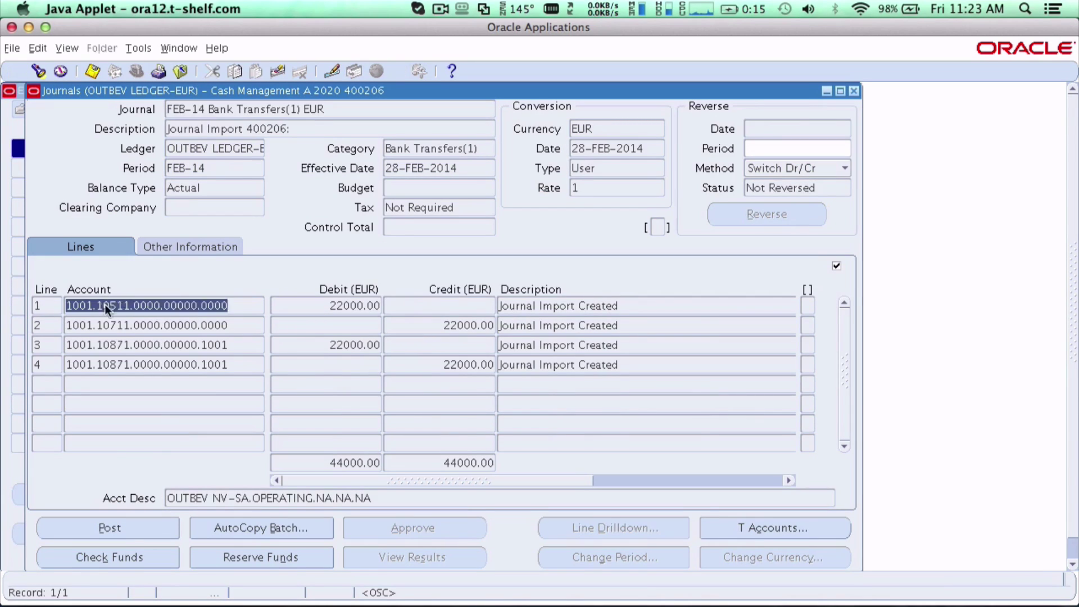
pyautogui.click(259, 499)
pyautogui.click(163, 325)
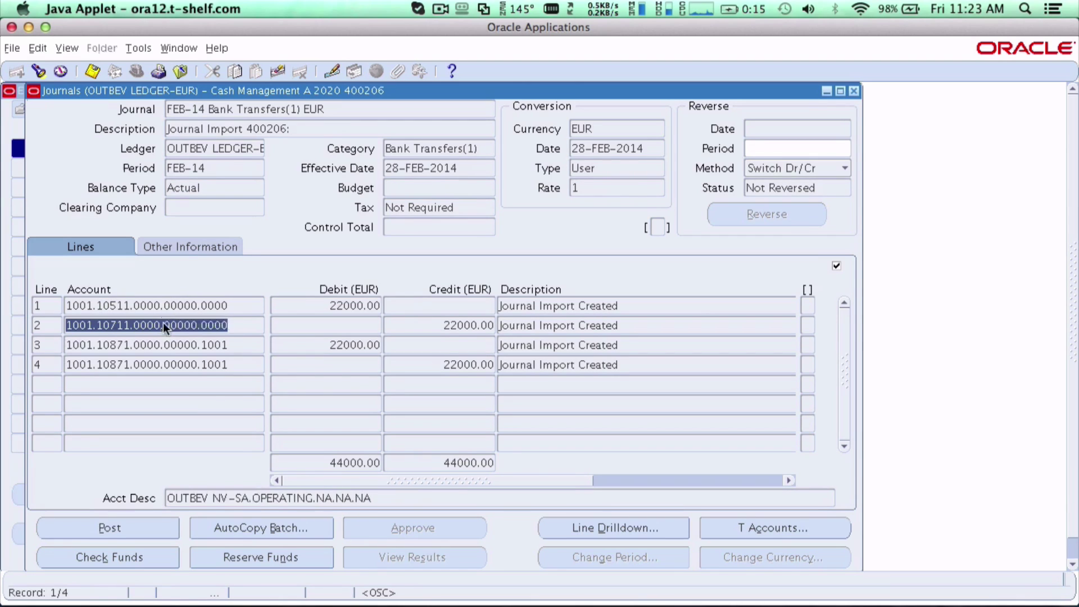
pyautogui.moveTo(290, 498); pyautogui.dragTo(397, 500)
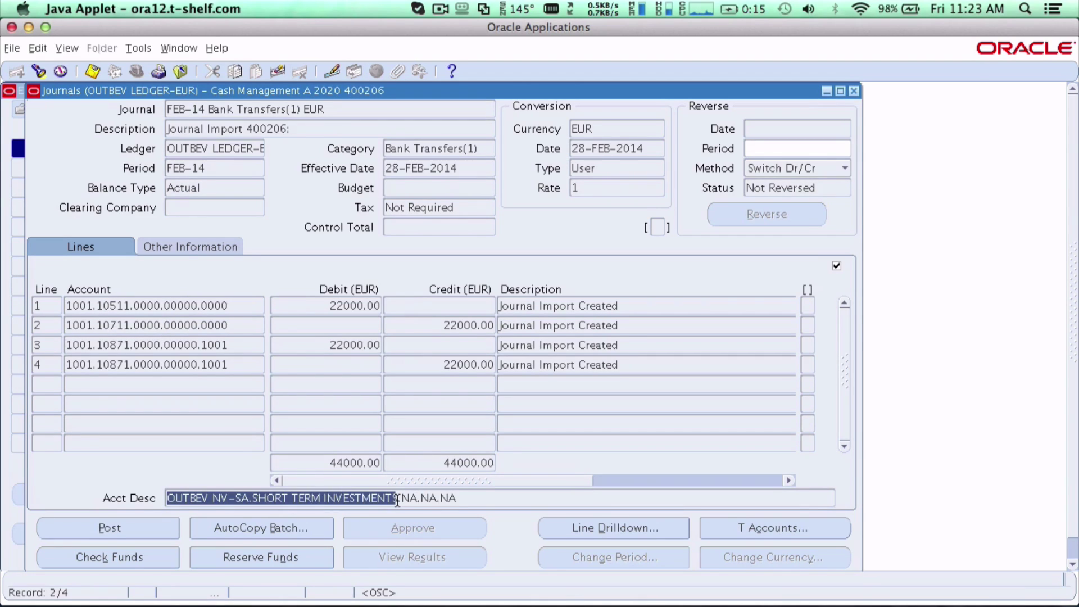
pyautogui.click(210, 345)
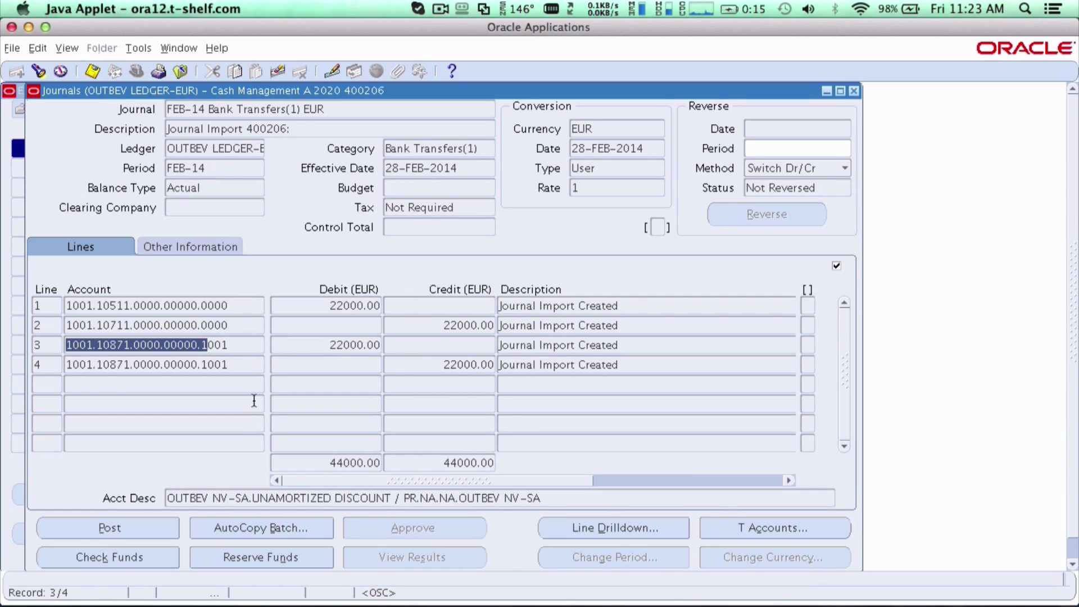
pyautogui.click(218, 366)
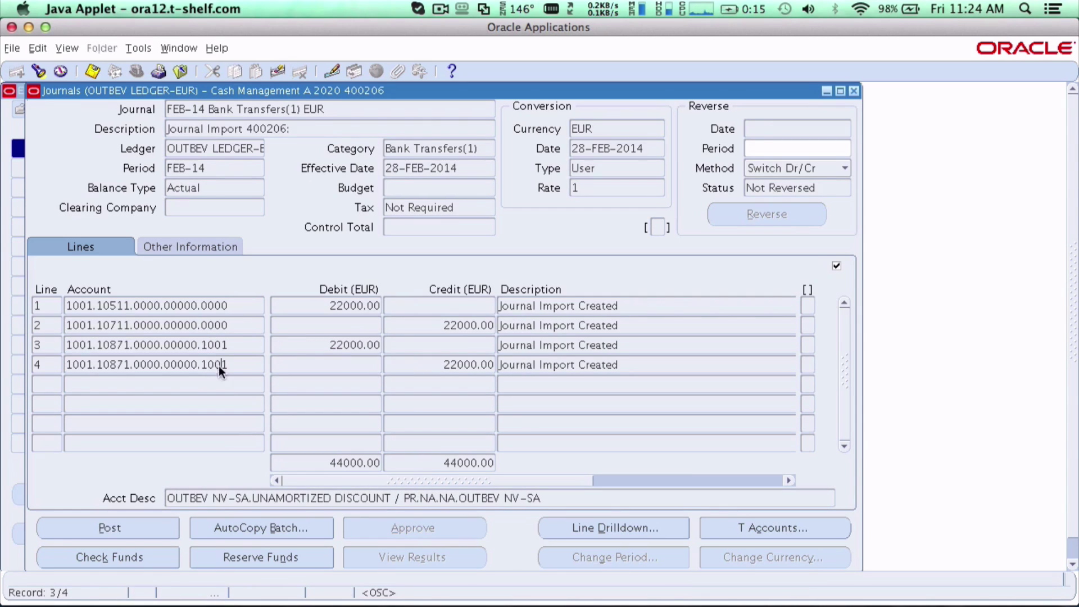
# Step: Post the FEB-14 Bank Transfers(1) EUR batch and acknowledge concurrent request 400211
pyautogui.click(217, 321)
pyautogui.click(219, 301)
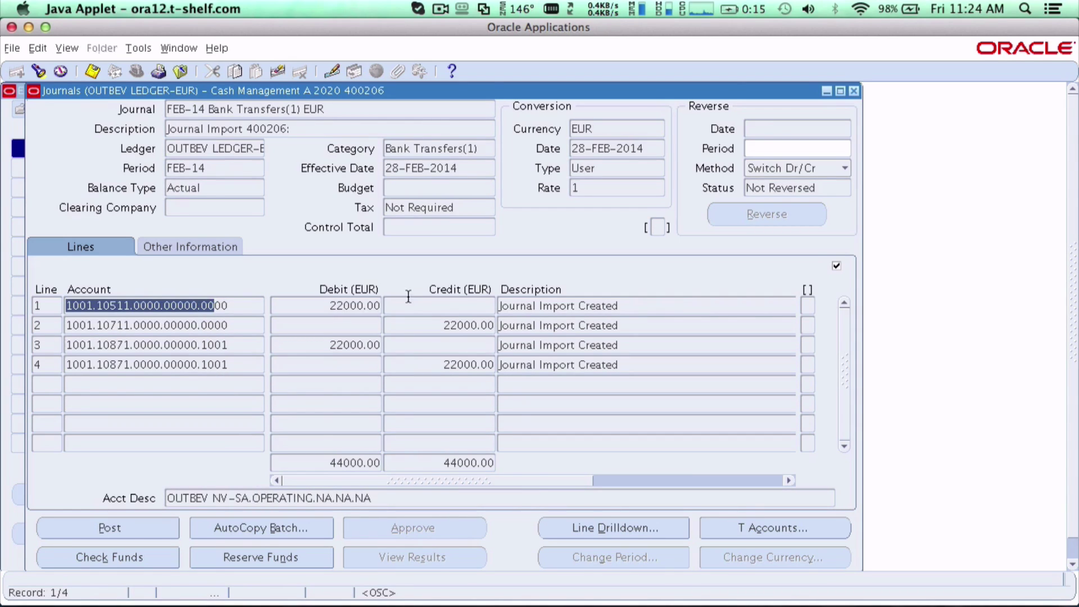
pyautogui.click(121, 522)
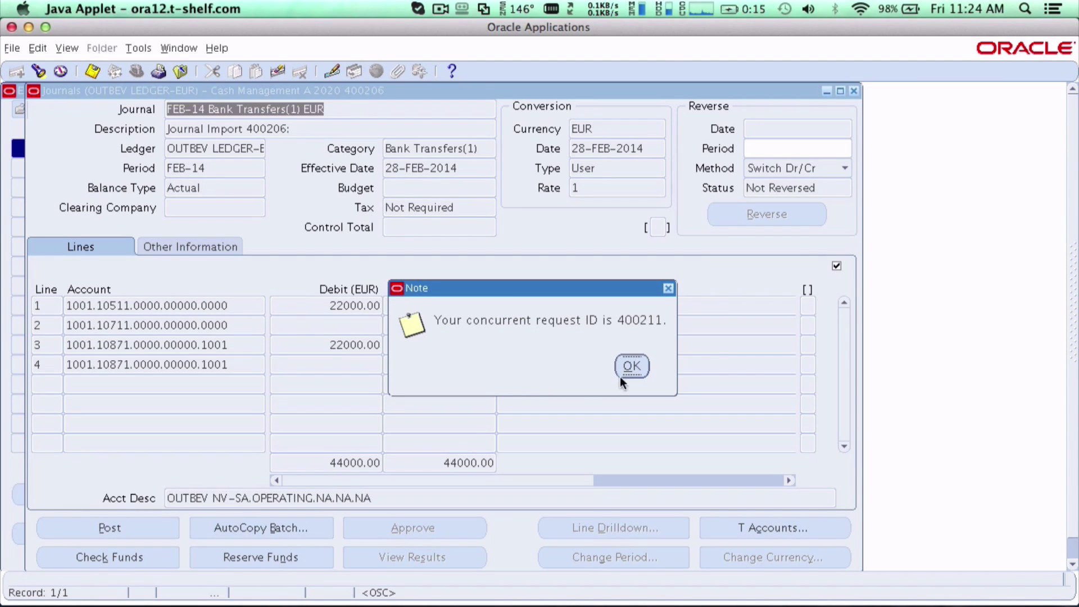
pyautogui.click(630, 366)
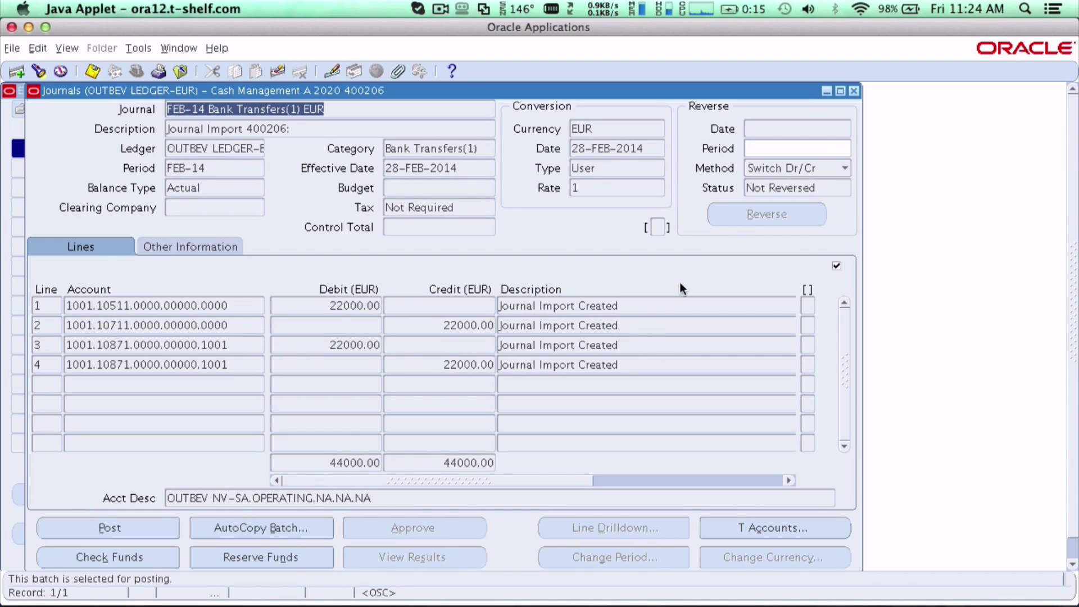
# Step: Close the journal window and requery so the Bank Transfers batch shows Selected for posting
pyautogui.click(854, 91)
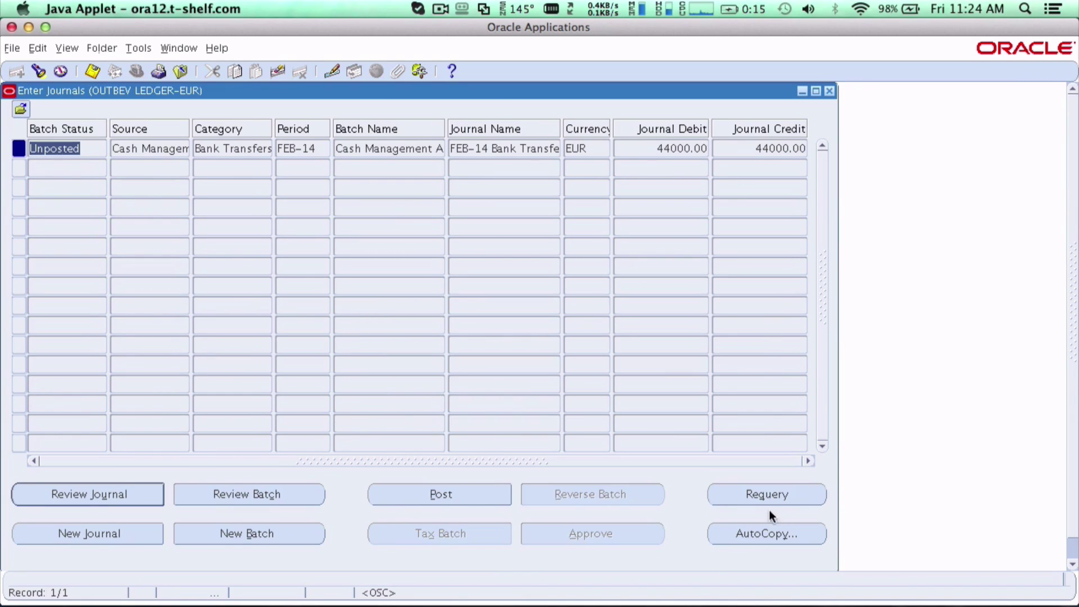
pyautogui.click(778, 491)
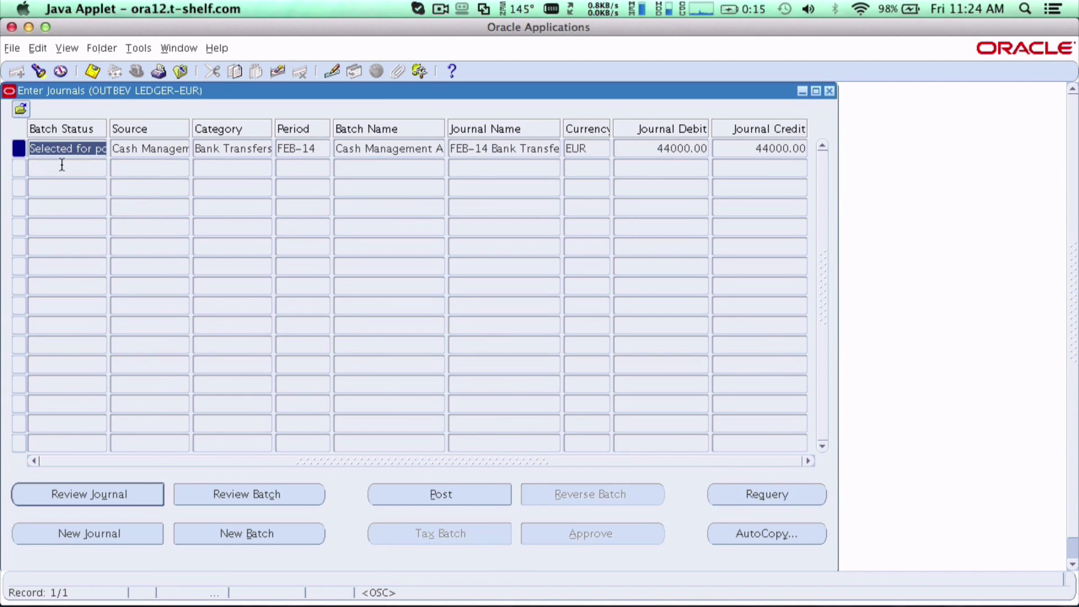